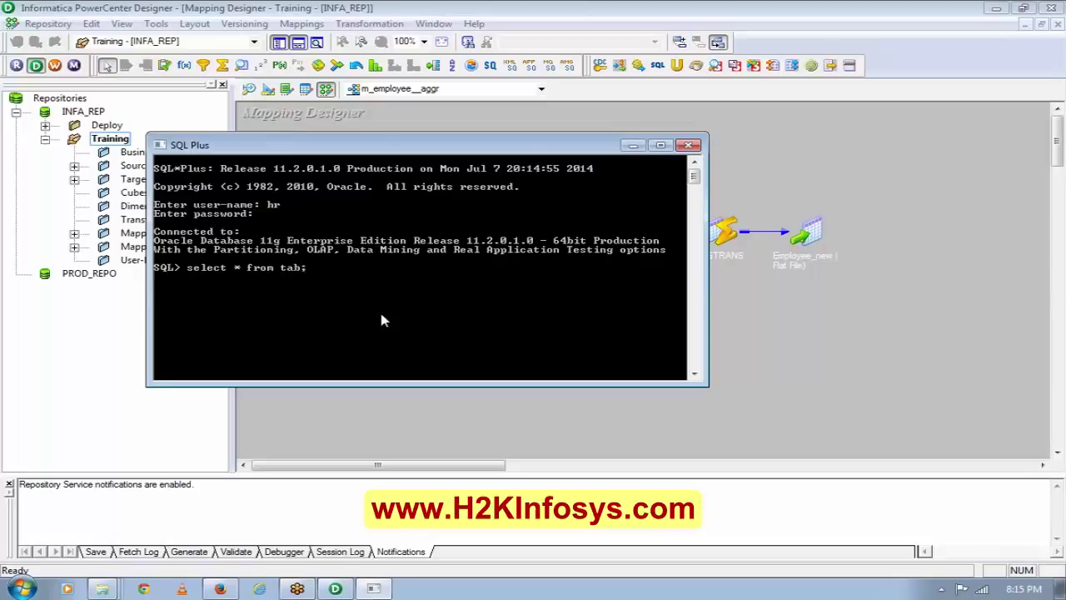
Run select * from tab; to list the nine schema objects, then close SQL*Plus.
key("Return")
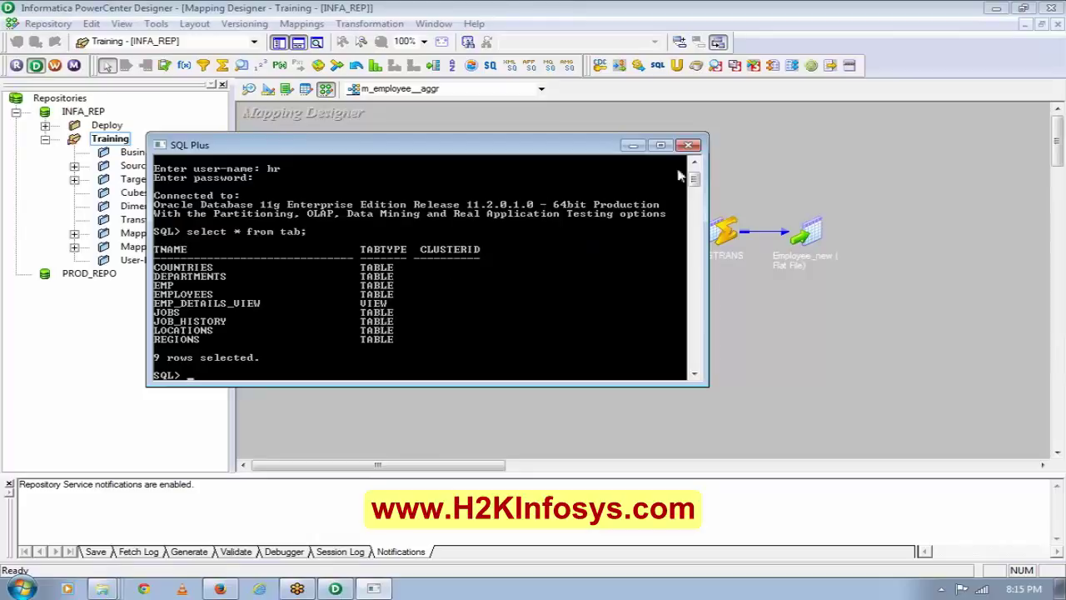
left_click(688, 145)
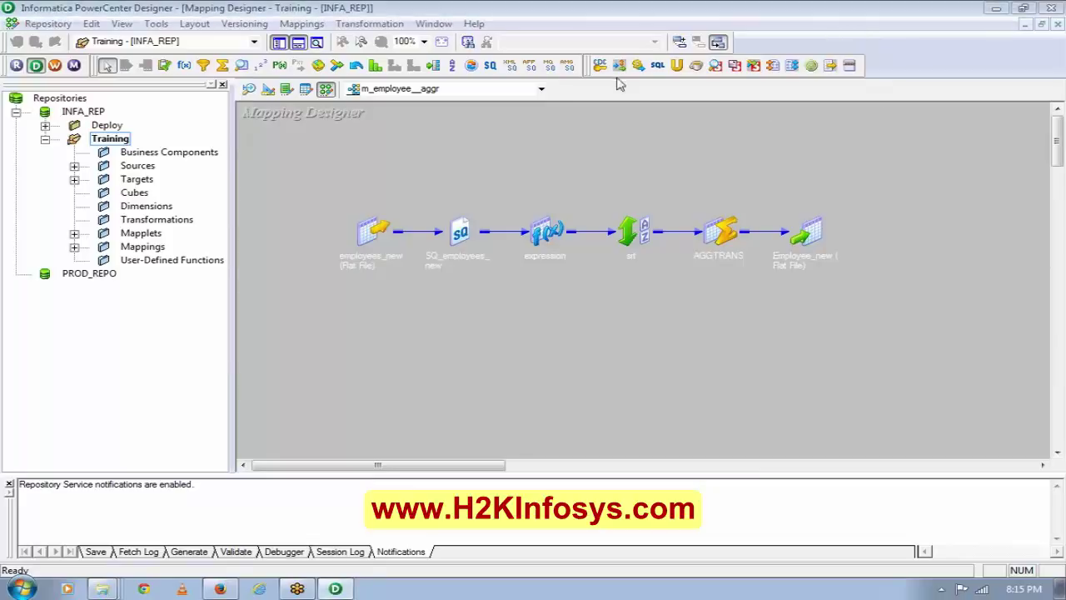
Switch to the Source Analyzer and clear the employees table off the canvas.
left_click(245, 24)
left_click(280, 173)
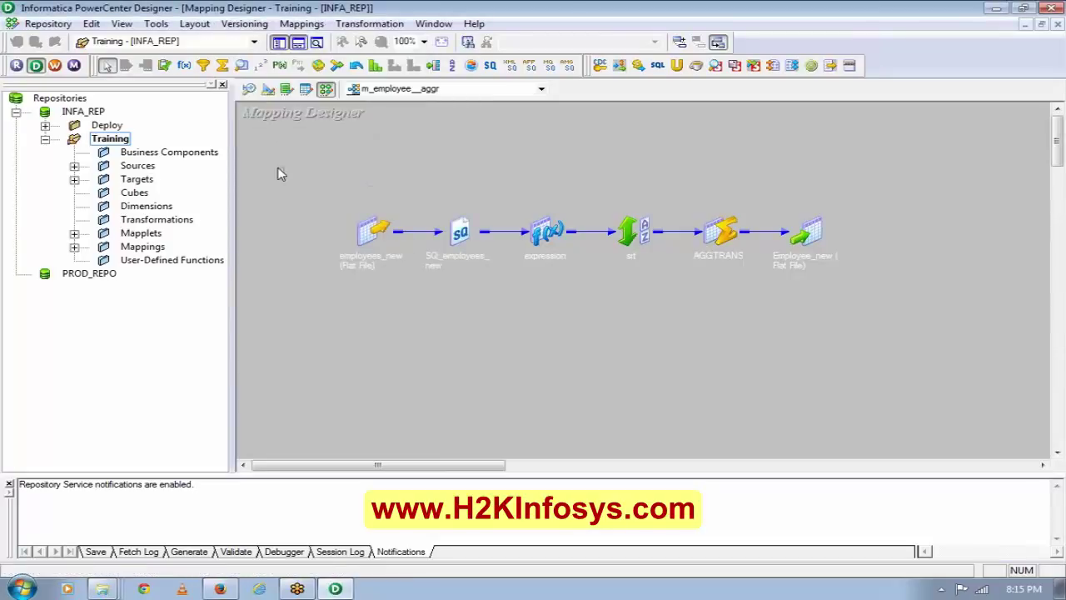
left_click(250, 89)
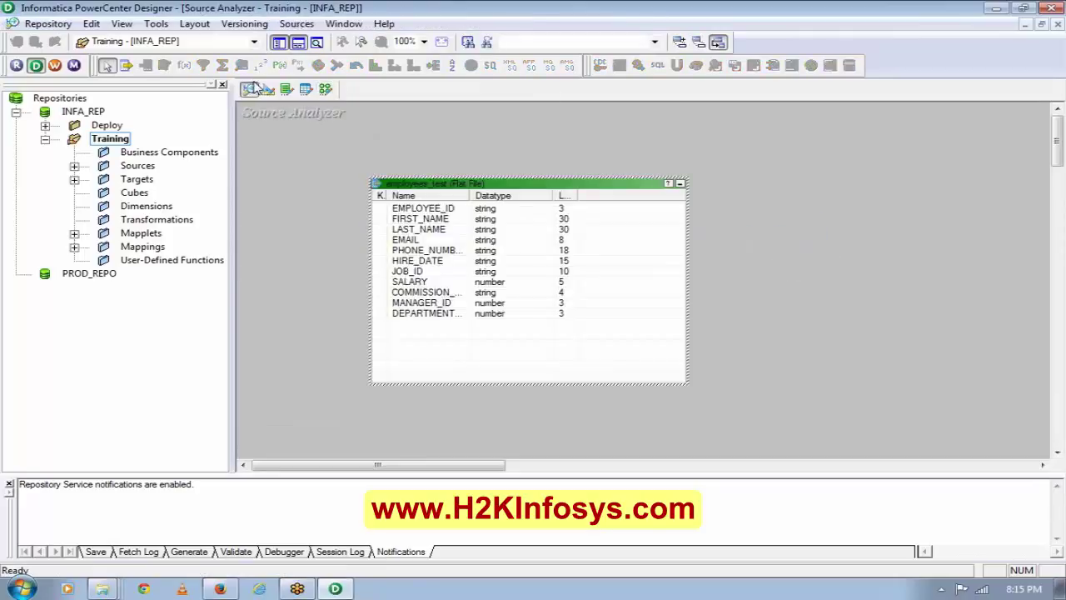
right_click(528, 138)
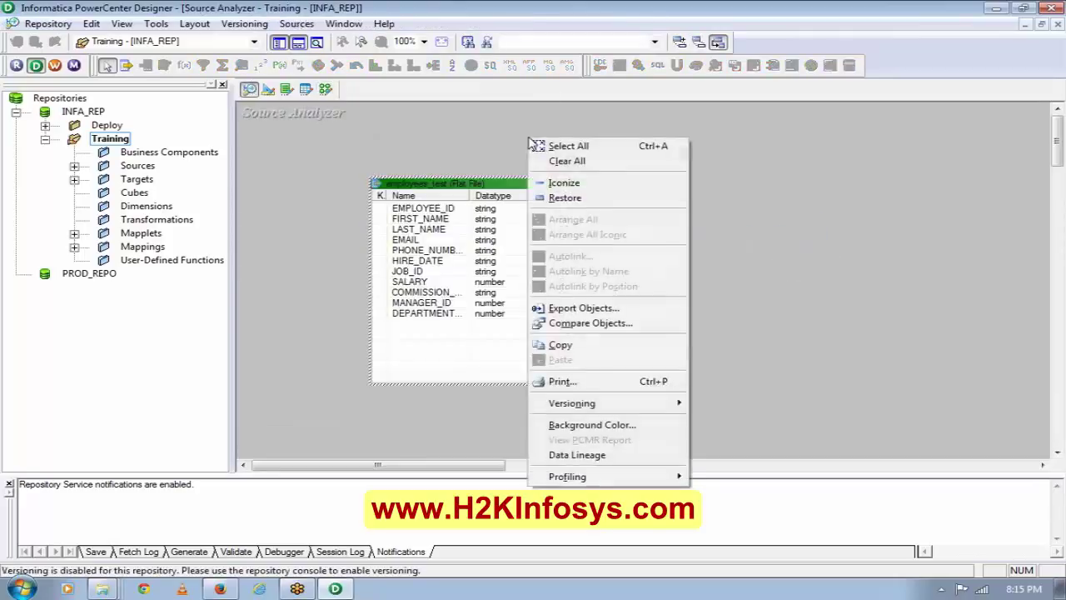
left_click(608, 160)
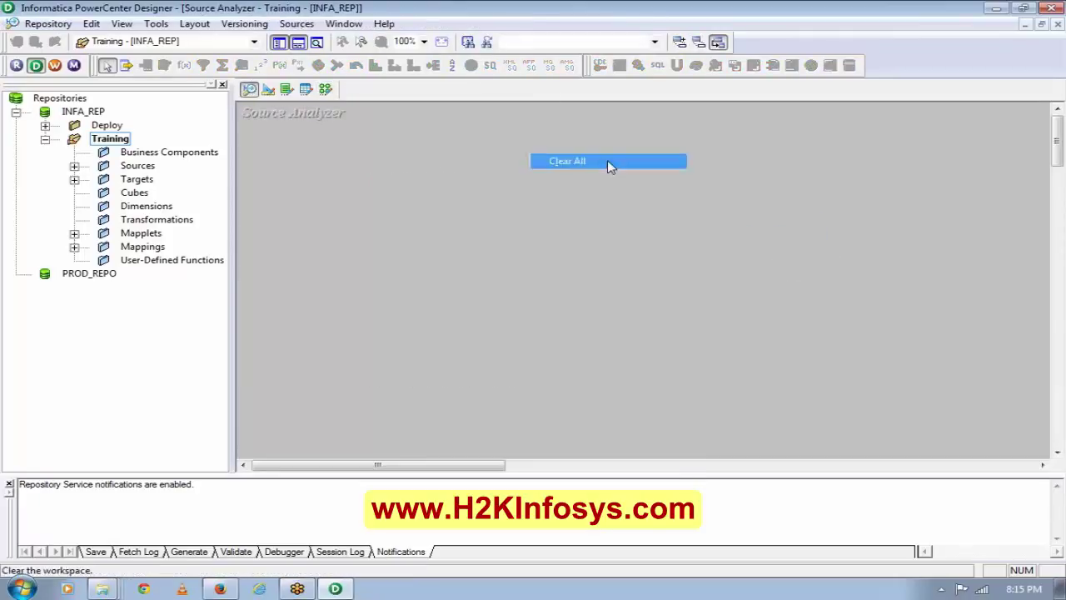
Start Sources > Import from Database and open the ODBC Data Source Administrator.
left_click(297, 23)
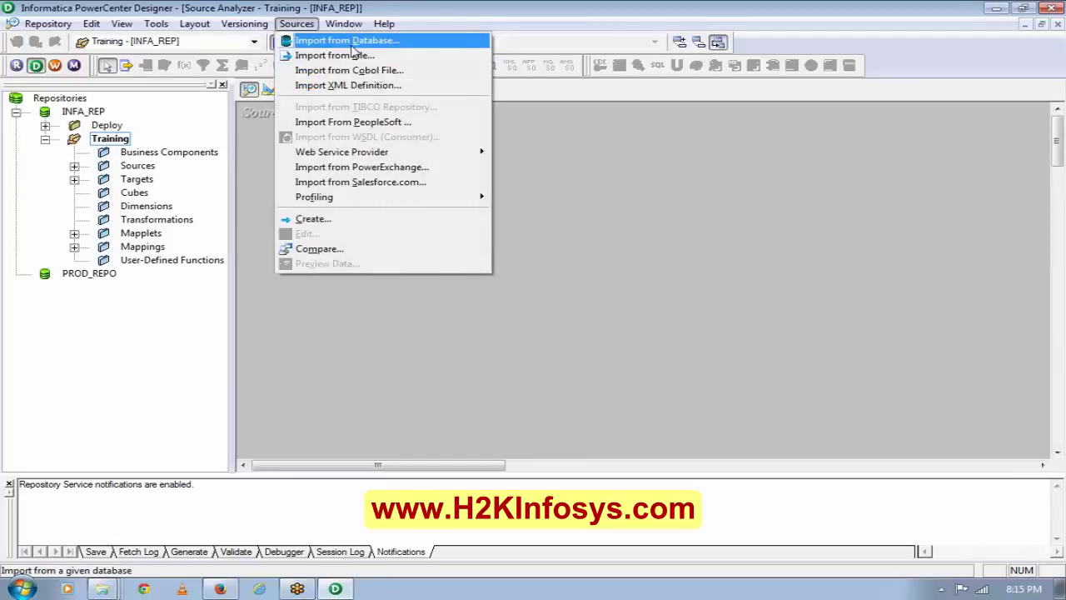
left_click(354, 42)
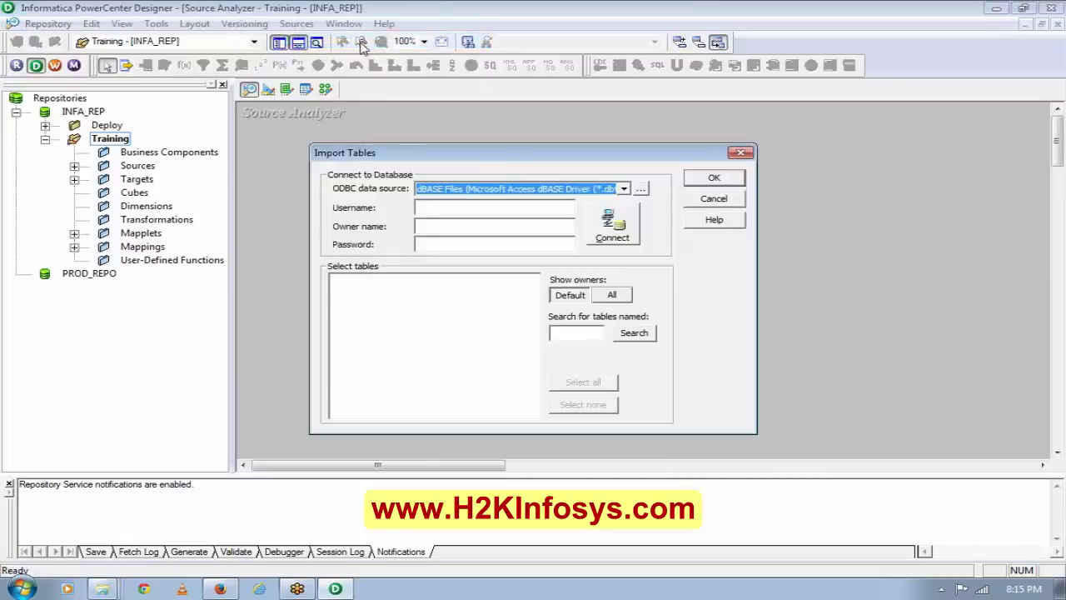
left_click(623, 189)
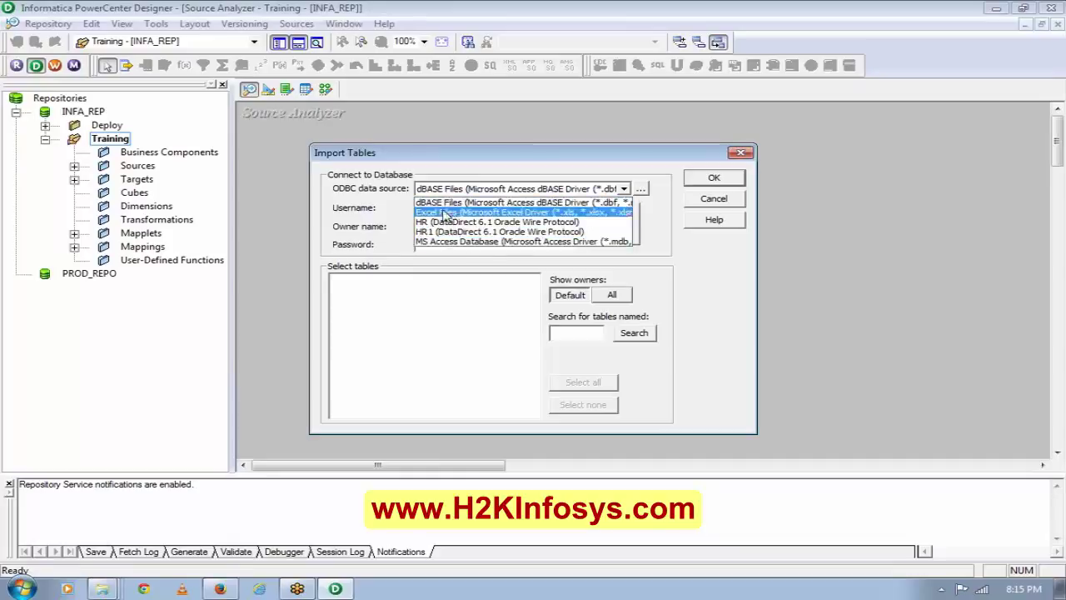
left_click(665, 228)
left_click(641, 190)
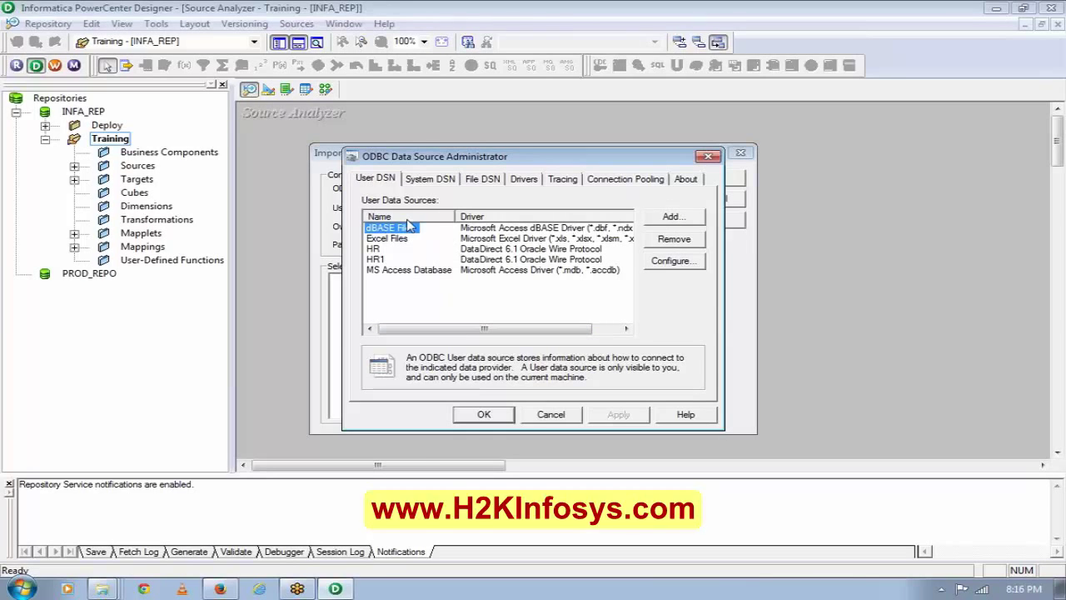
Add a new user data source using the DataDirect 6.0 Oracle Wire Protocol driver.
left_click(431, 180)
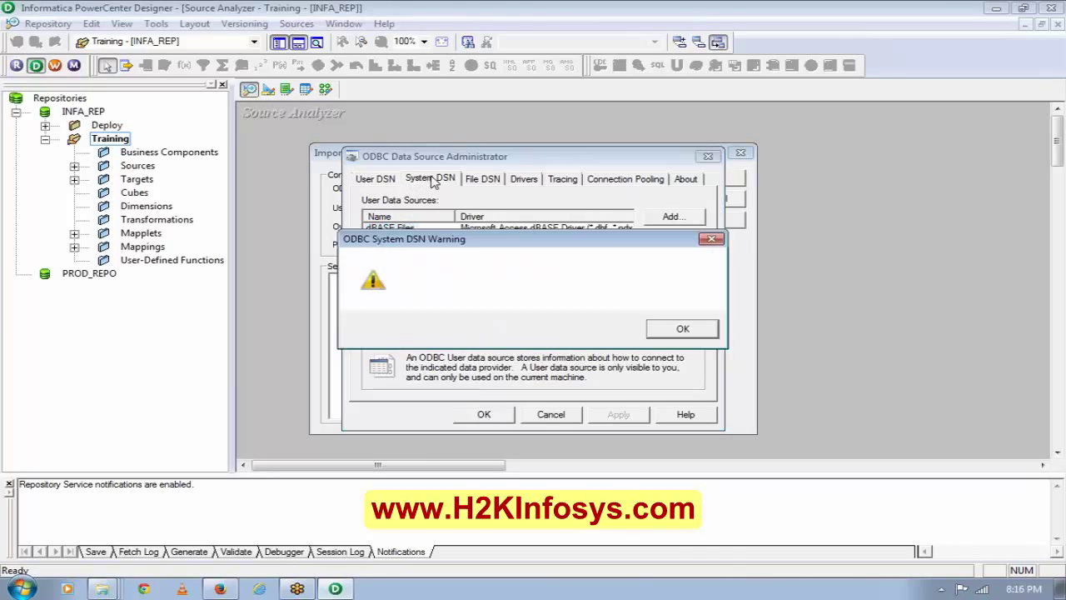
left_click(655, 330)
left_click(382, 178)
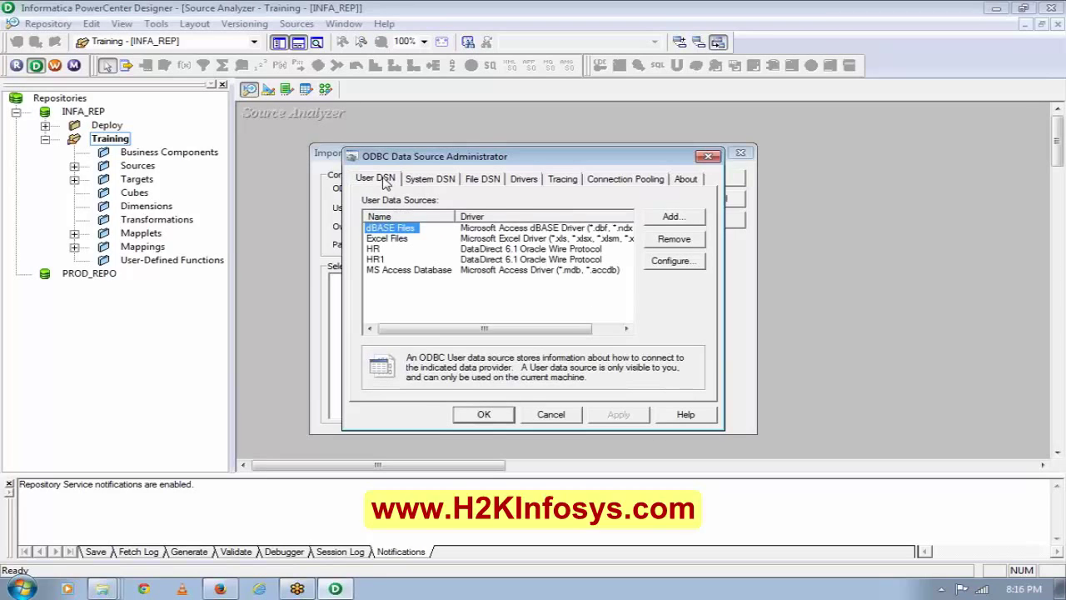
left_click(666, 218)
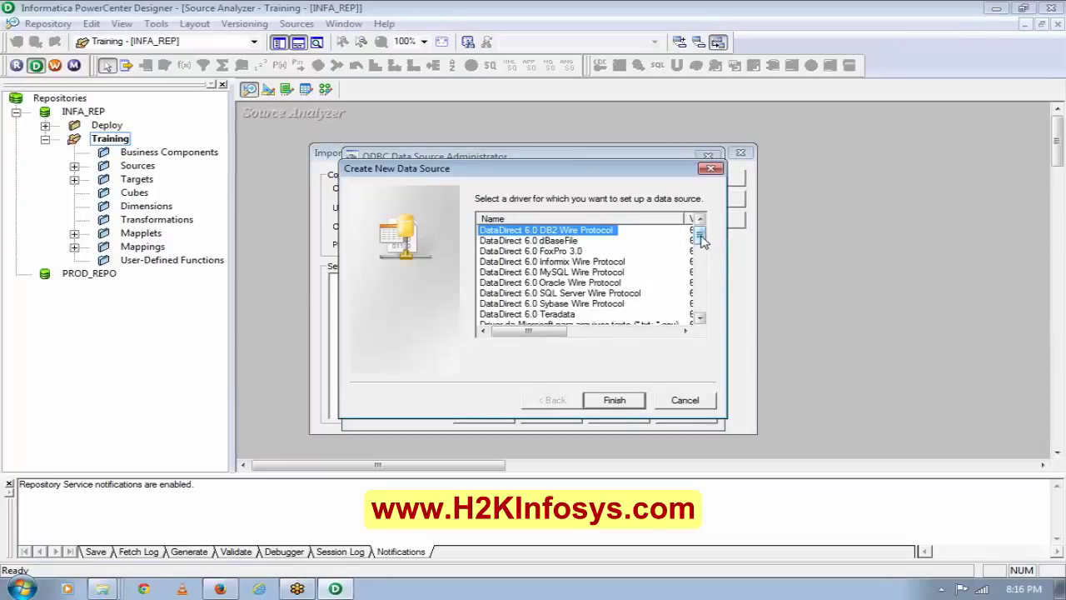
scroll(701, 240, "down", 1)
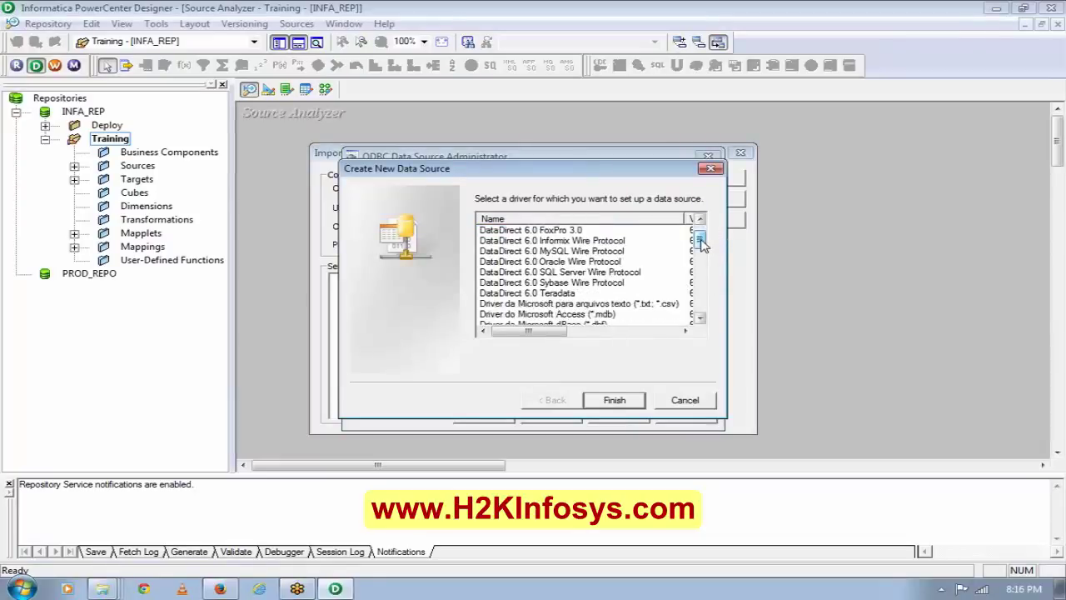
left_click(590, 263)
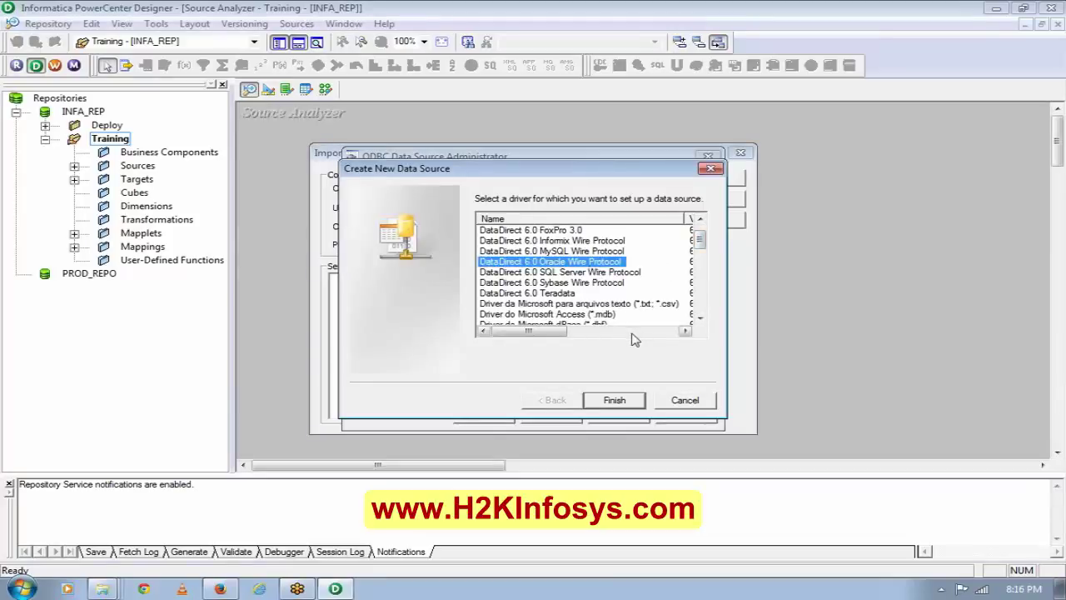
left_click(614, 400)
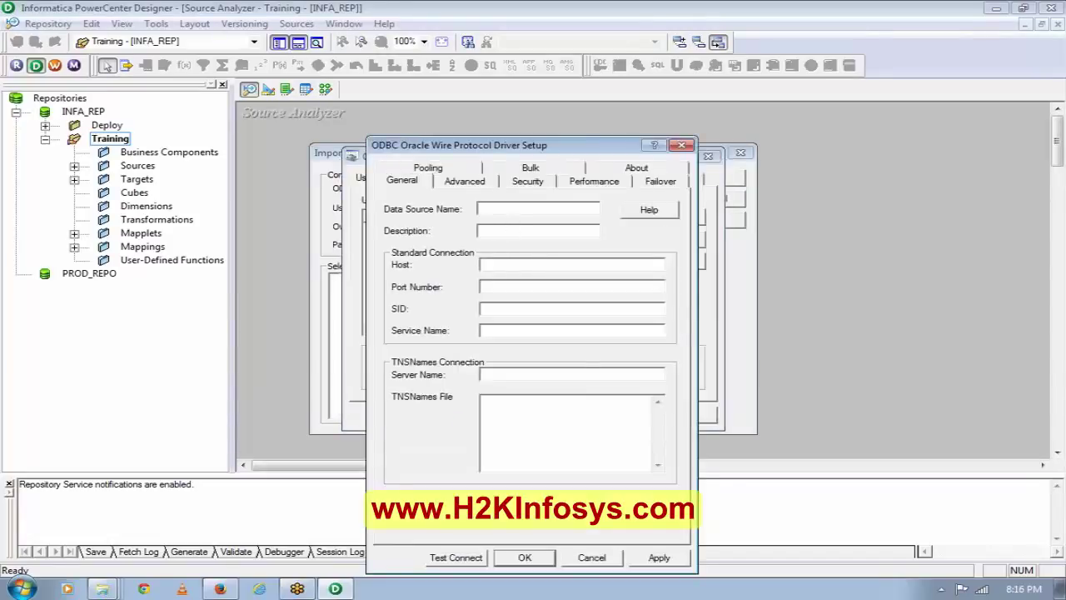
Fill in data source HR_DEV with host localhost, port 1521 and SID ORCL.
type("HR_DEV")
left_click(571, 265)
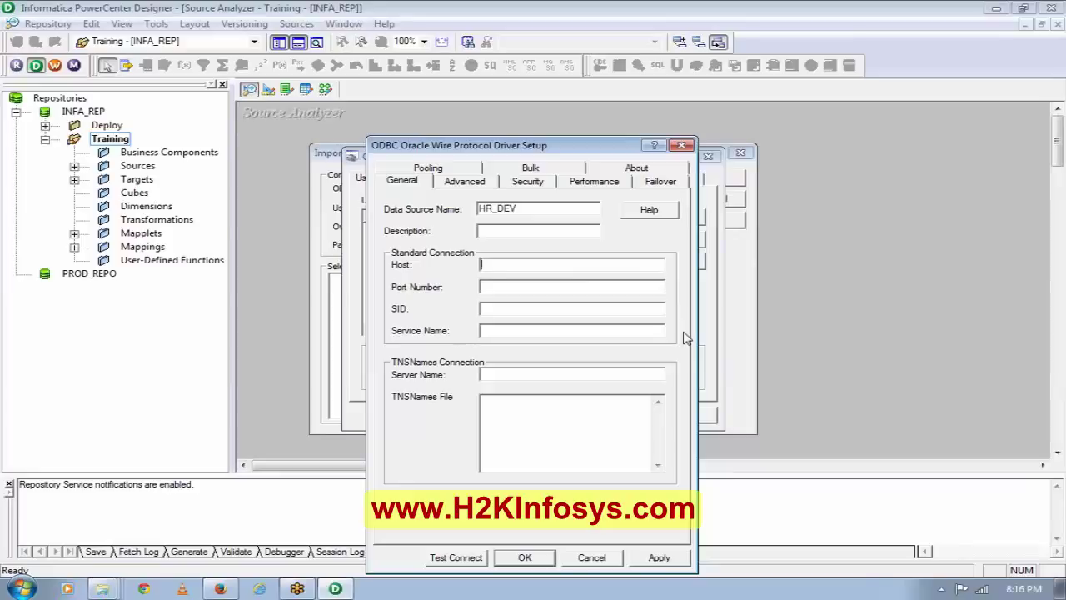
type("local")
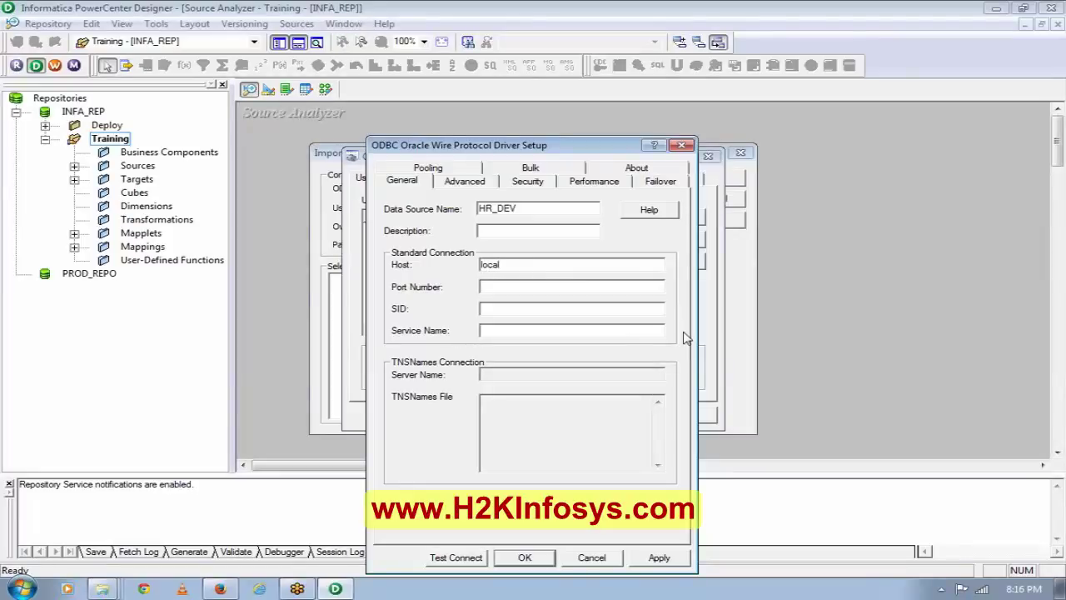
type("host")
key("Tab")
type("1521")
left_click(533, 308)
type("ORC")
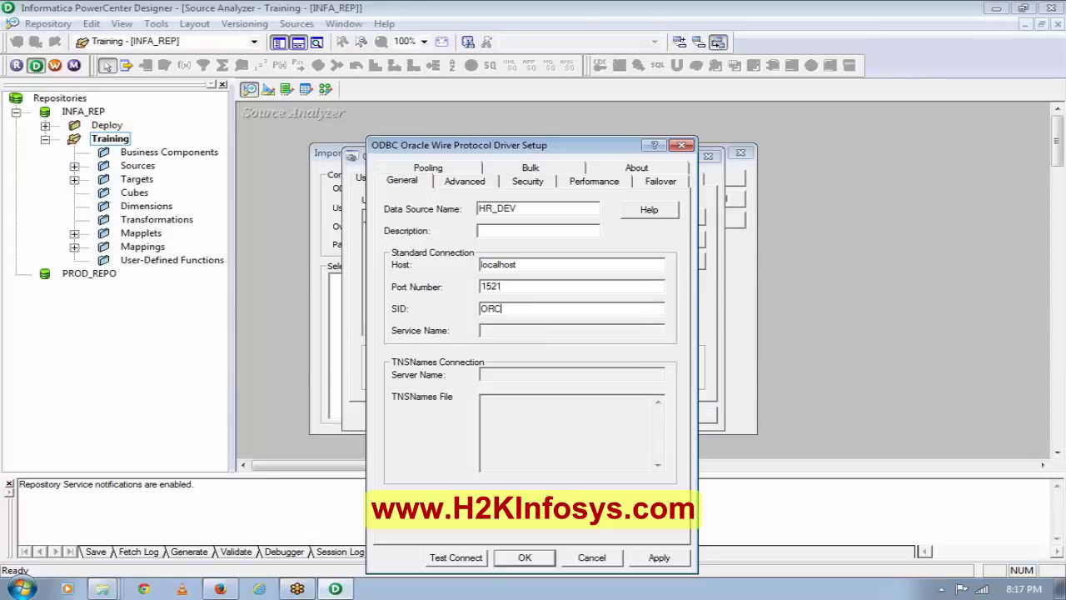
type("L")
Test the HR_DEV connection successfully, then apply and save it, returning to Import Tables.
left_click(463, 559)
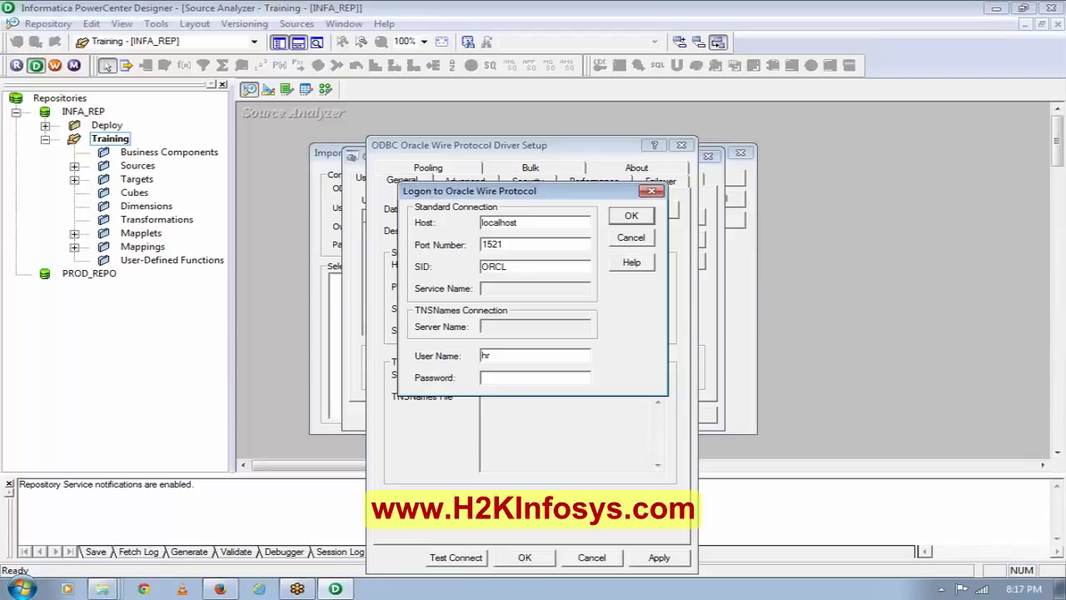
left_click(632, 217)
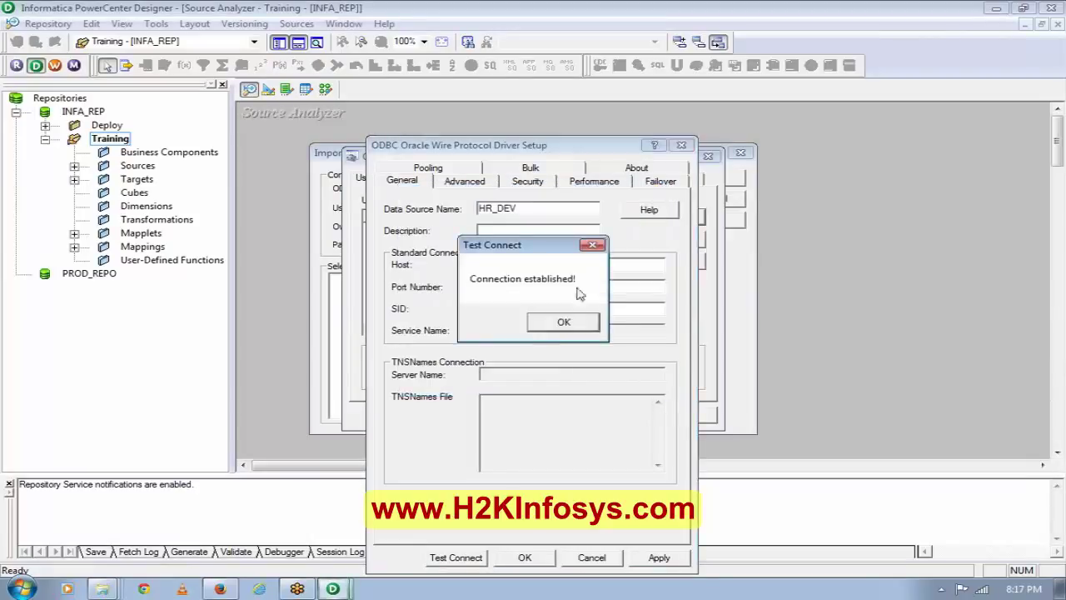
left_click(552, 327)
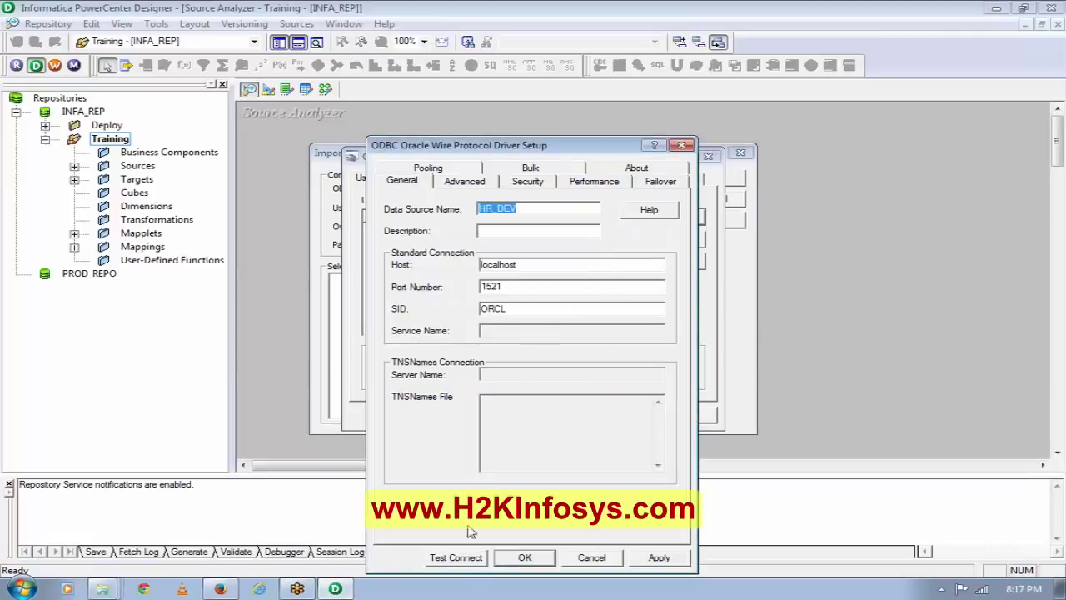
left_click(645, 560)
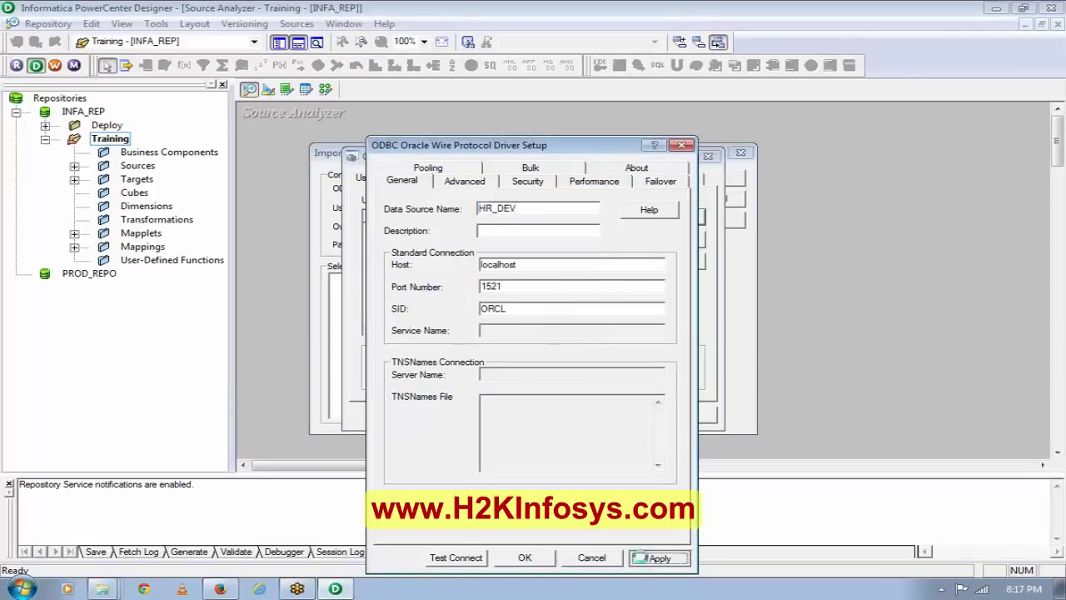
left_click(527, 563)
left_click(471, 410)
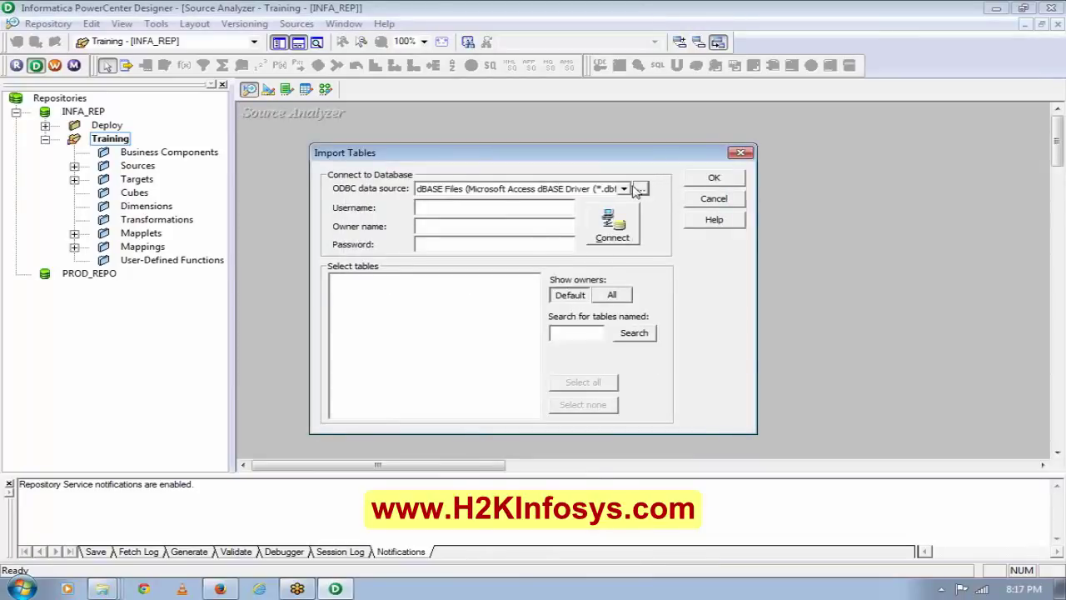
Connect to HR_DEV with username hr and owner name HR to list its tables.
left_click(624, 189)
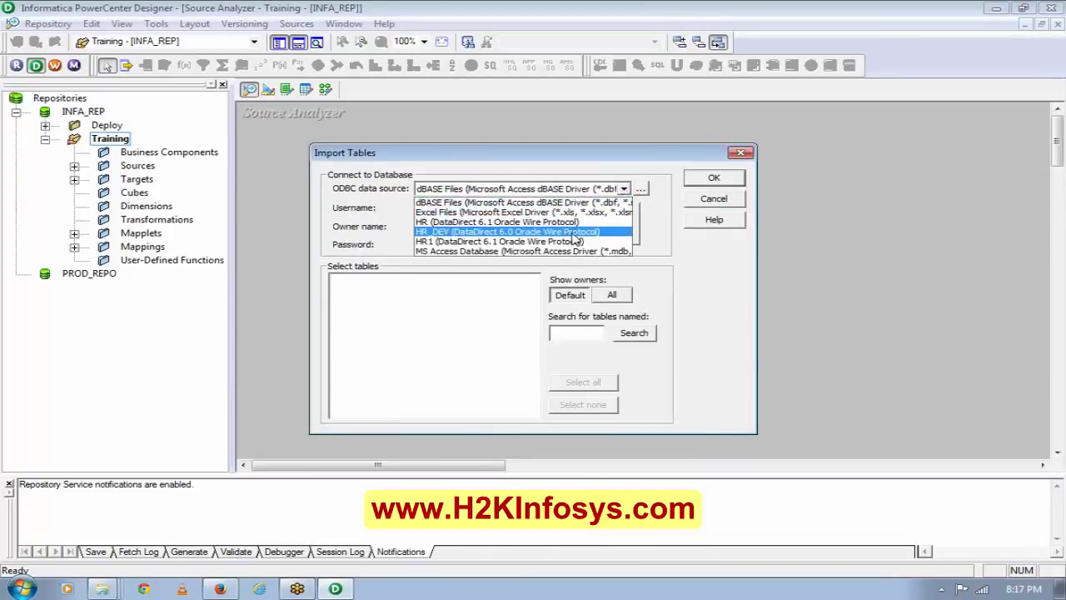
left_click(575, 232)
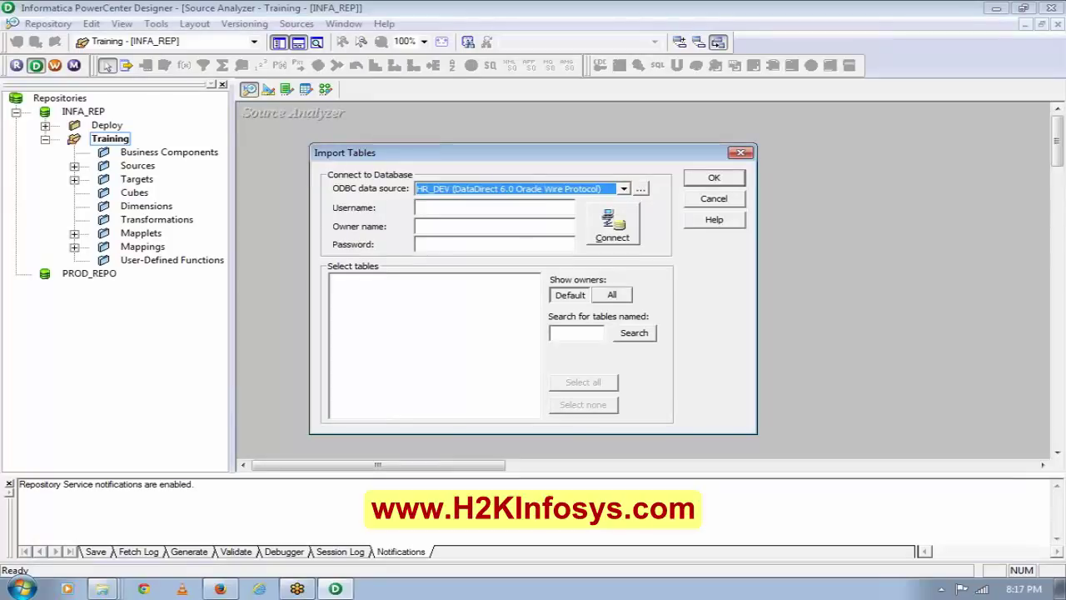
key("Tab")
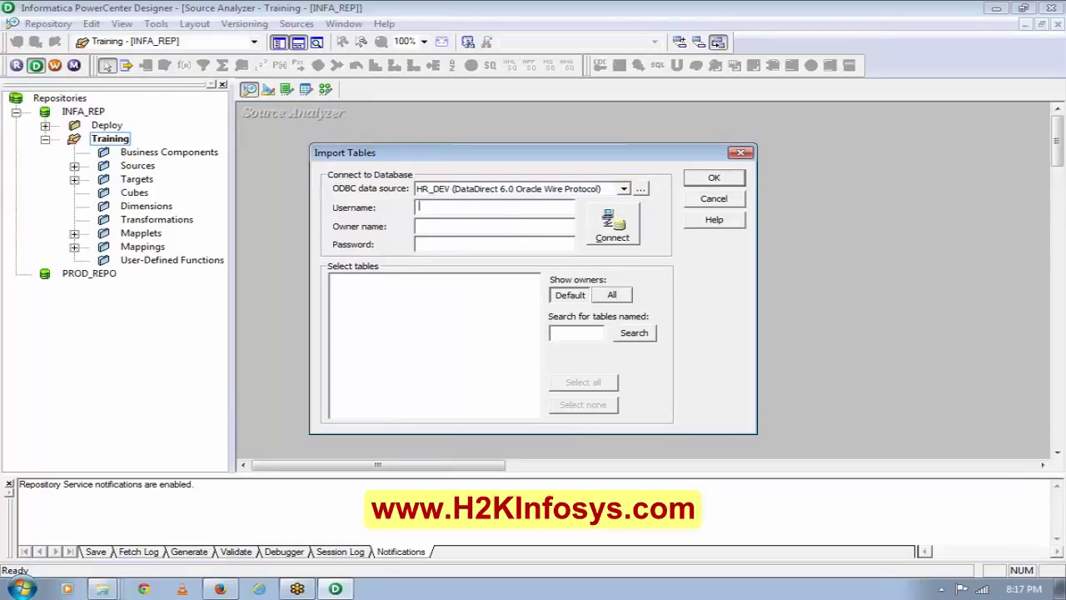
type("hr")
key("Tab")
type("HR")
left_click(614, 222)
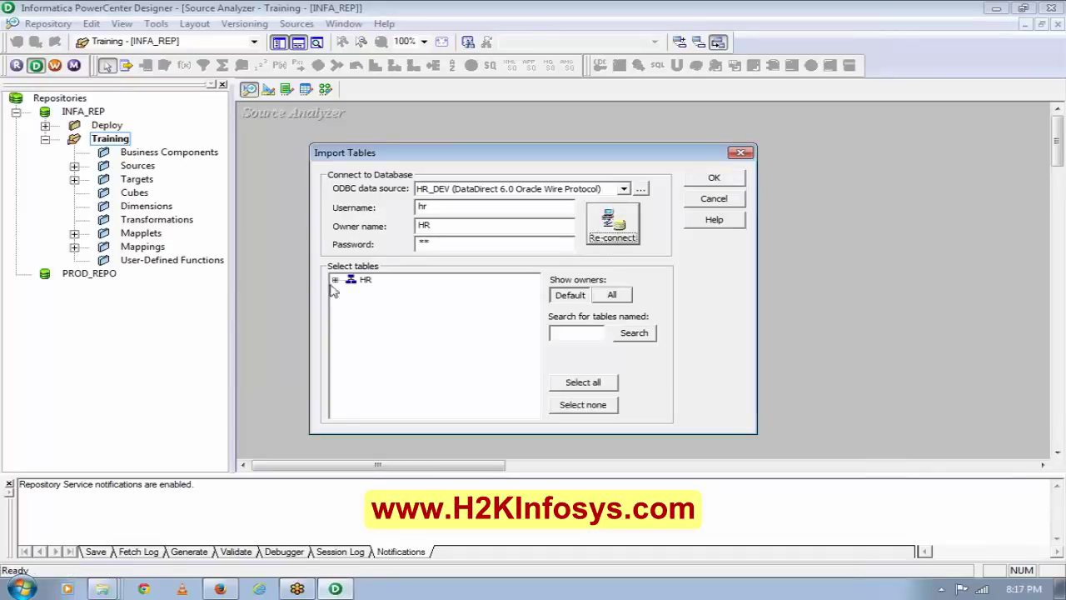
Import the EMPLOYEES table from HR > TABLES as a source definition.
left_click(335, 280)
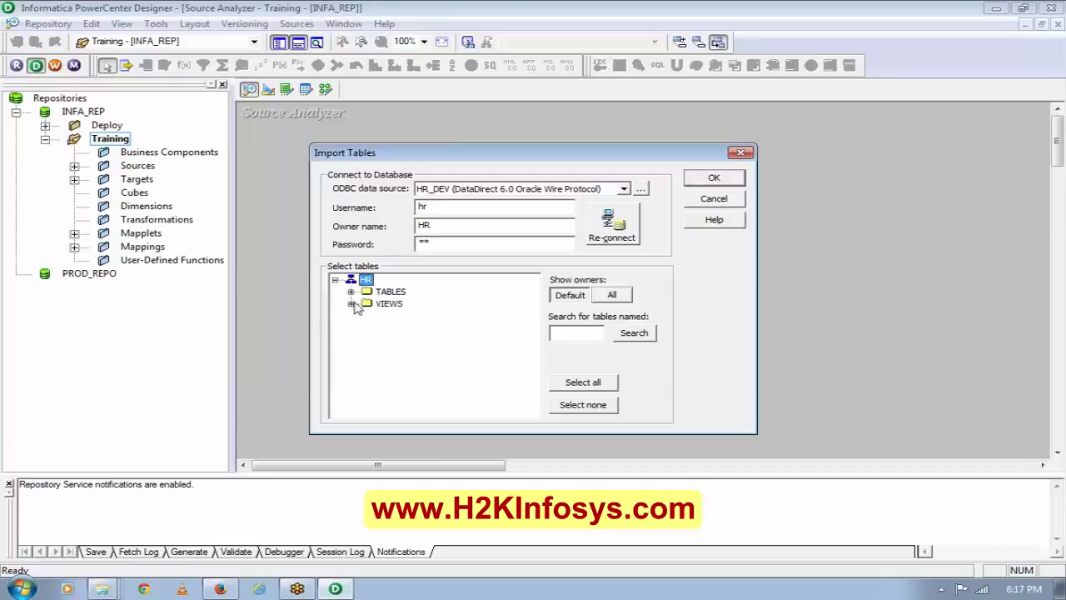
left_click(351, 292)
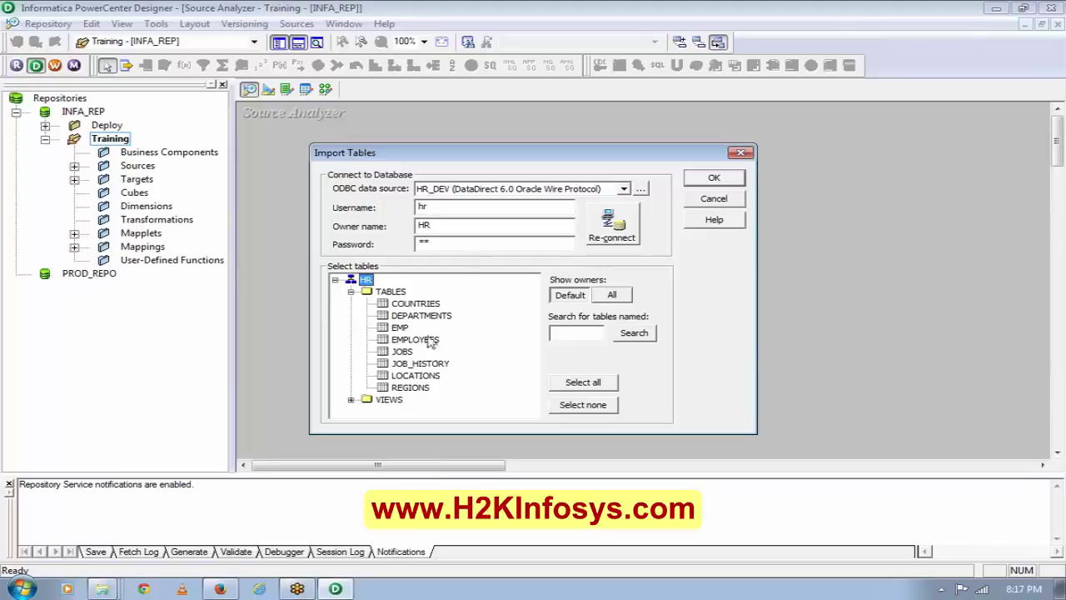
left_click(439, 342)
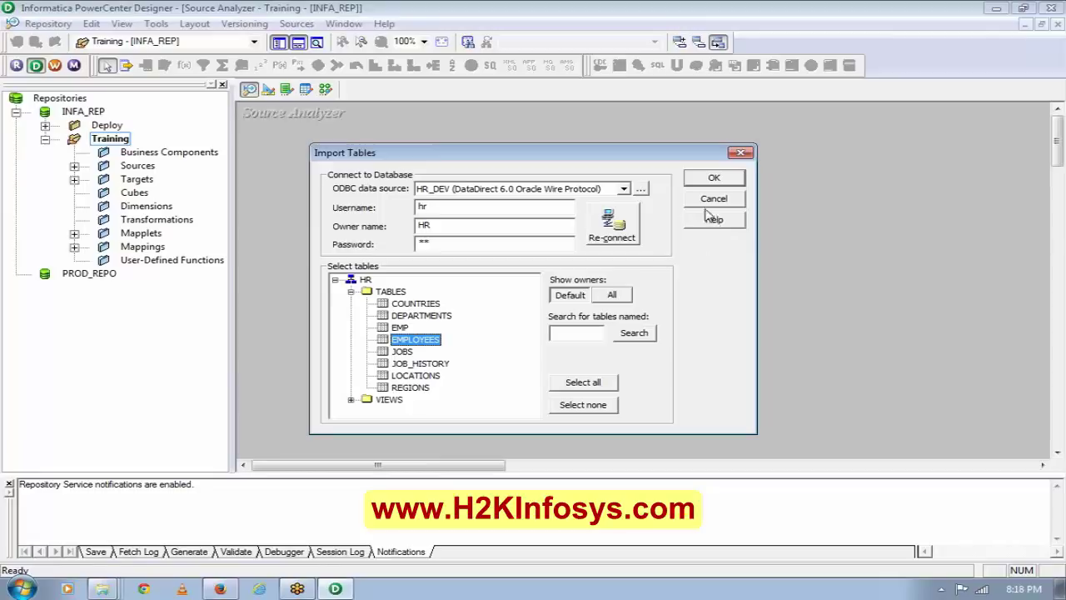
left_click(710, 176)
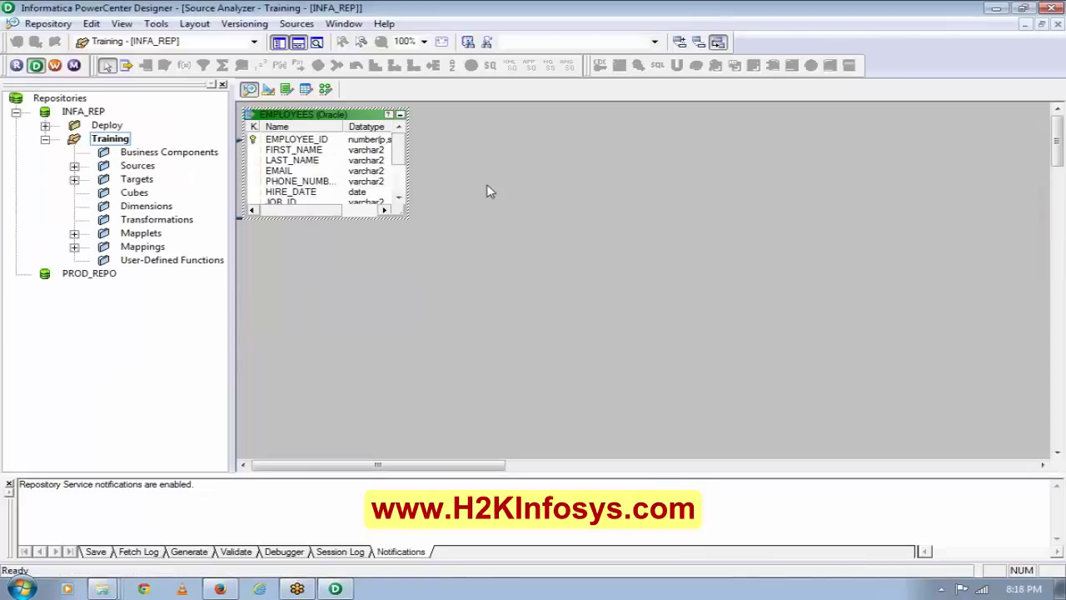
Enlarge the EMPLOYEES source to show every column and review MANAGER_ID's key type.
left_click_drag(407, 218, 511, 274)
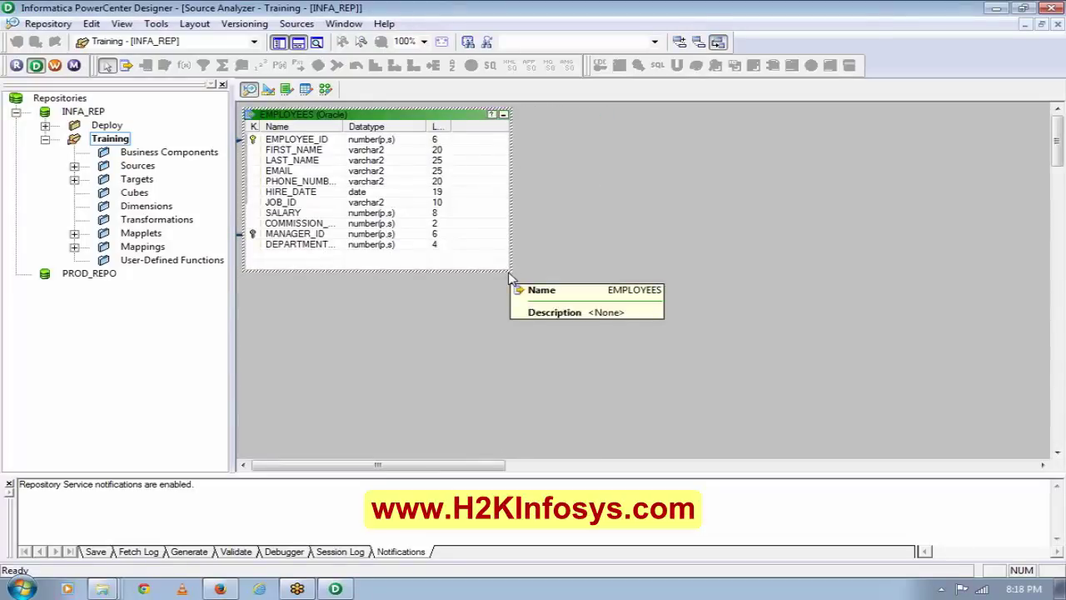
left_click(319, 236)
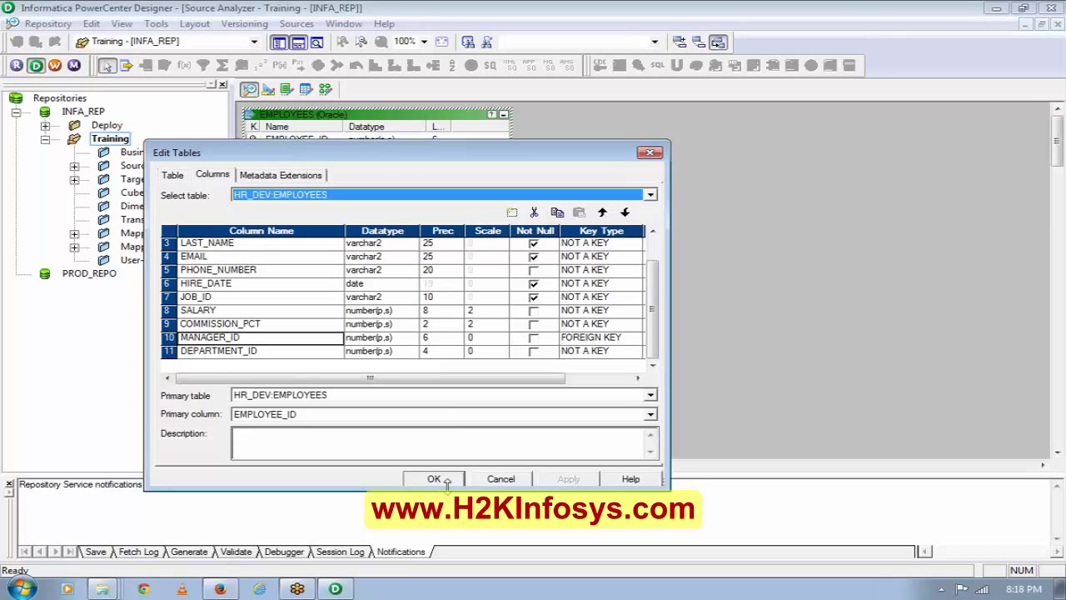
left_click(635, 342)
left_click(634, 339)
left_click(684, 337)
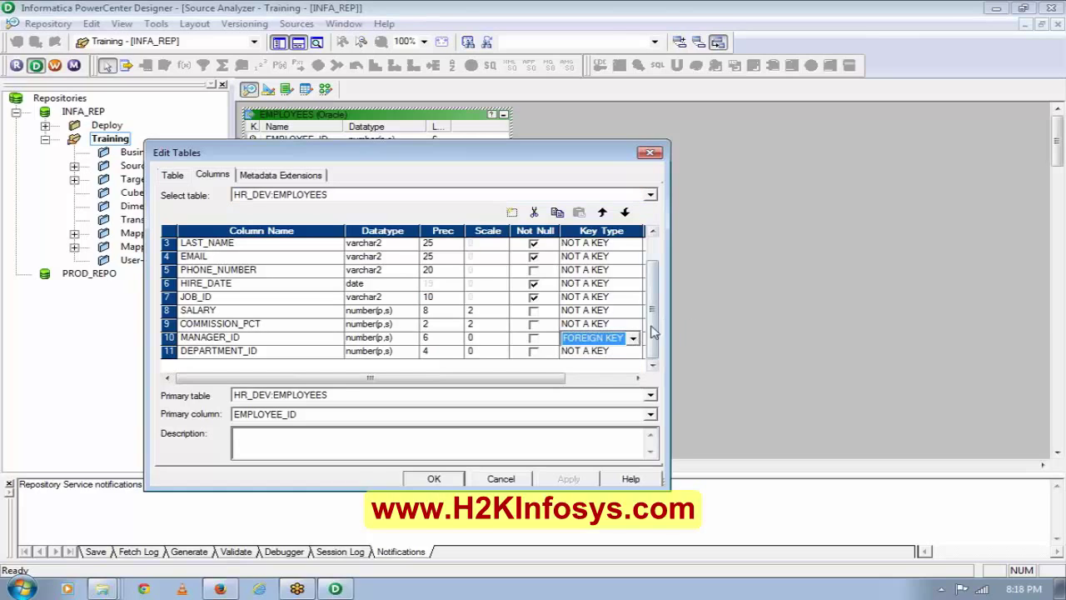
left_click(420, 480)
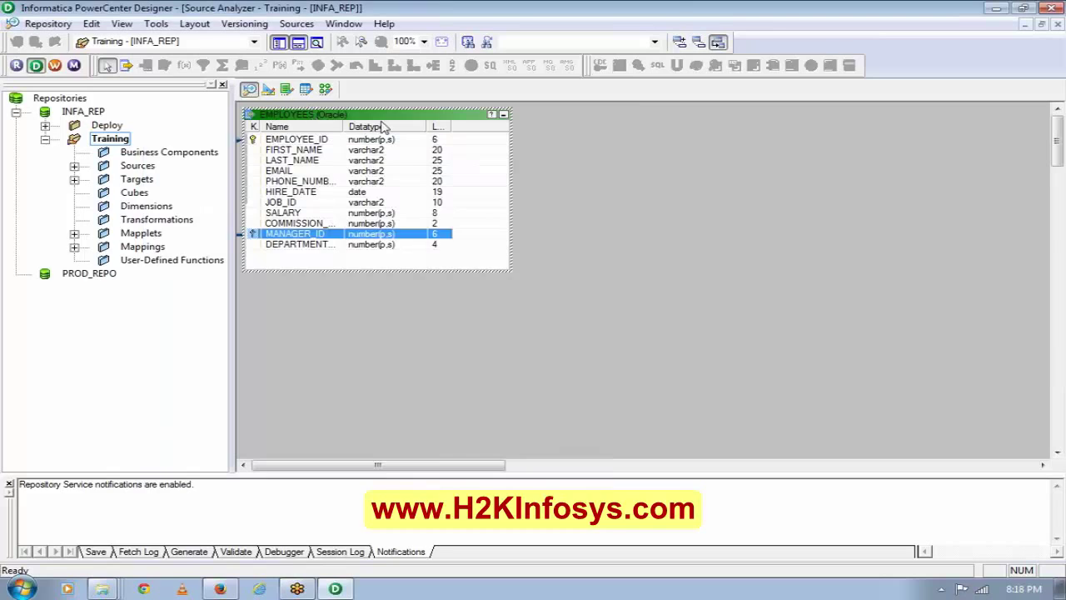
Set MANAGER_ID to NOT A KEY and save the EMPLOYEES source with Ctrl+S.
left_click_drag(310, 112, 442, 148)
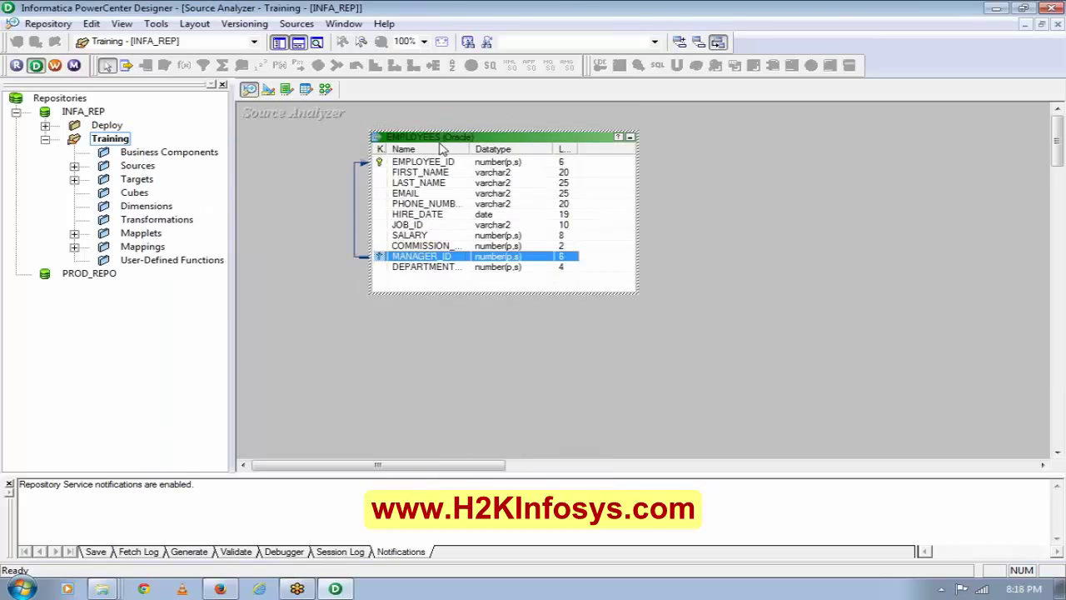
double_click(450, 266)
left_click(600, 324)
left_click(633, 324)
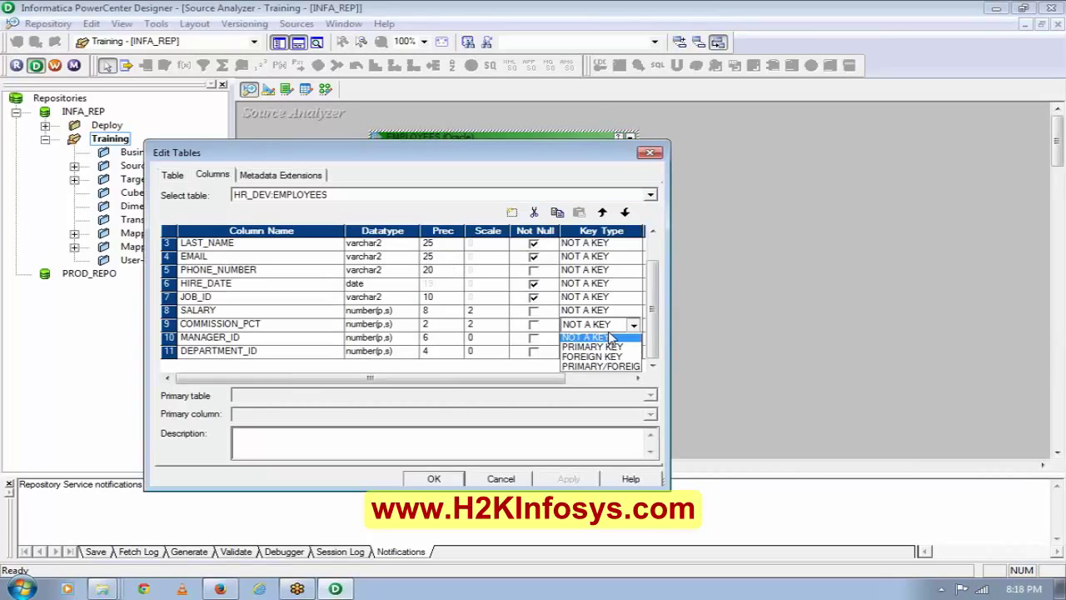
left_click(689, 344)
left_click(626, 340)
left_click(634, 337)
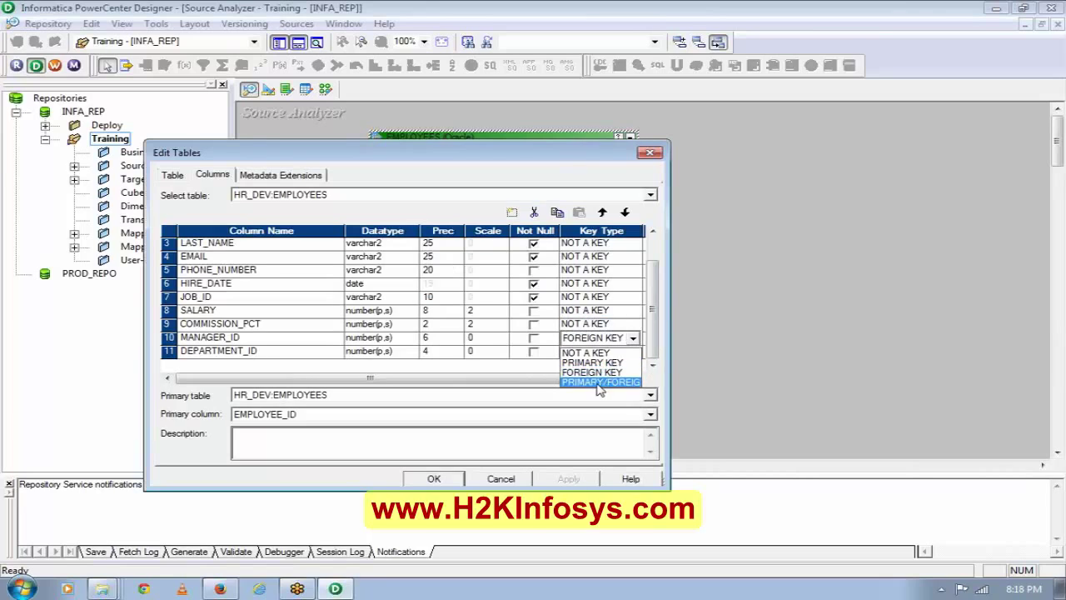
left_click(589, 353)
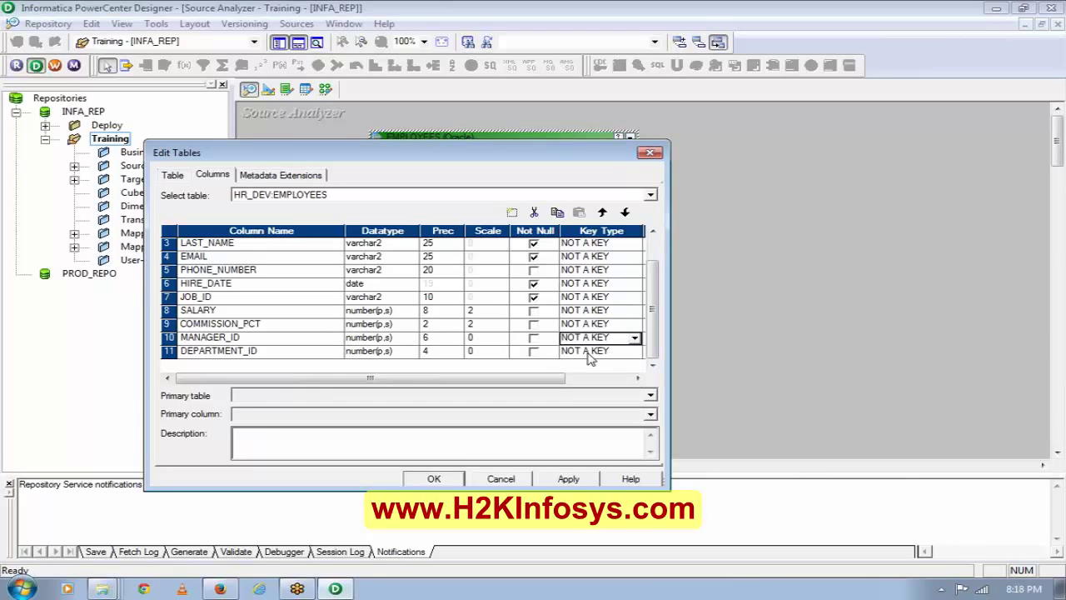
left_click(435, 479)
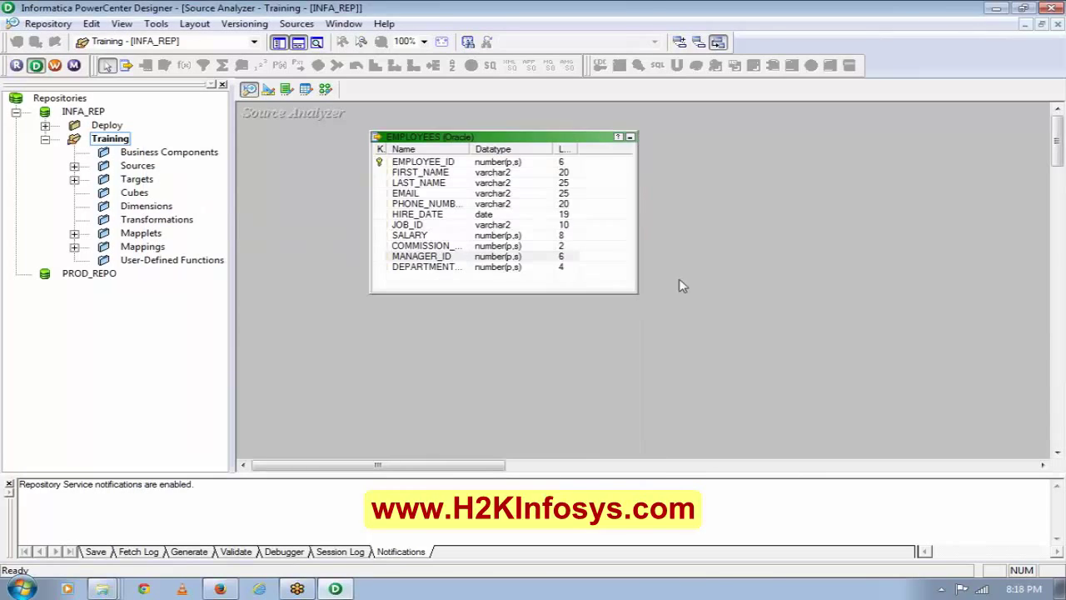
key("ctrl+s")
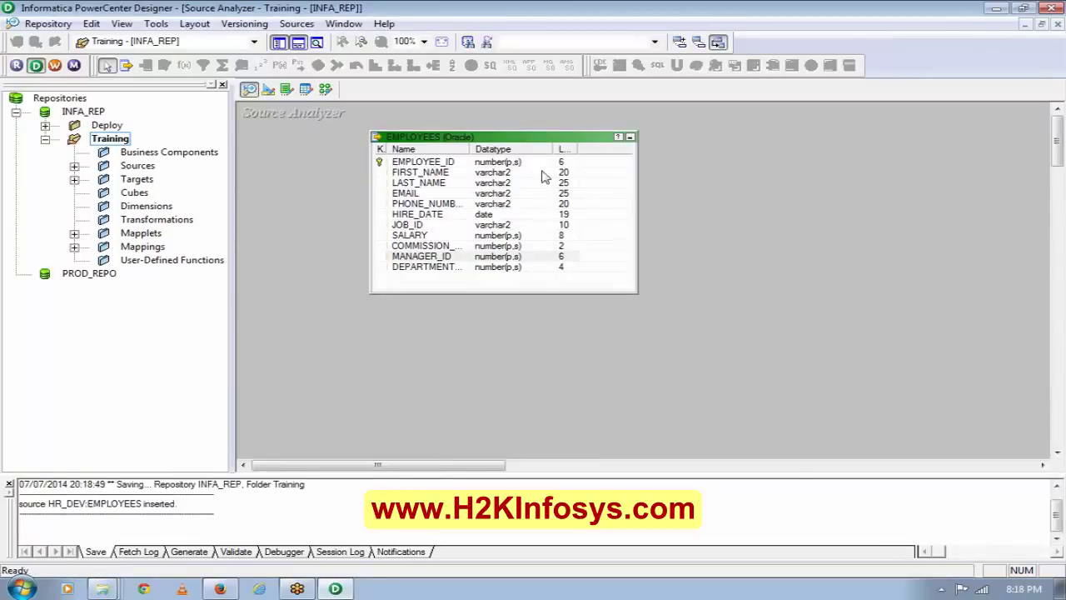
Return to the Mapping Designer, cancelling the Mappings > Generate Workflow wizard.
left_click(325, 88)
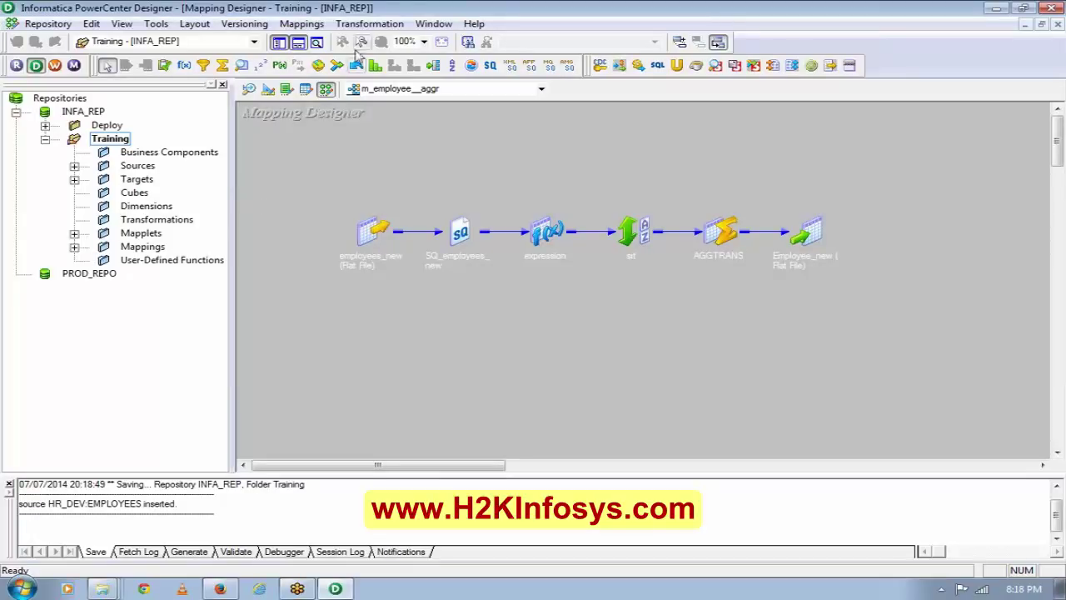
left_click(304, 24)
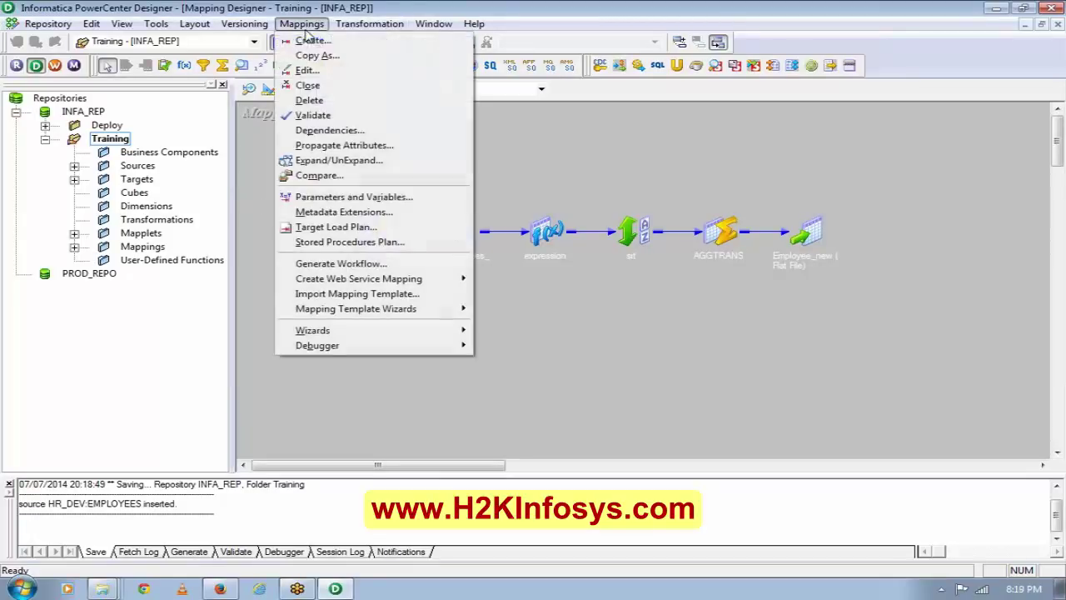
left_click(355, 263)
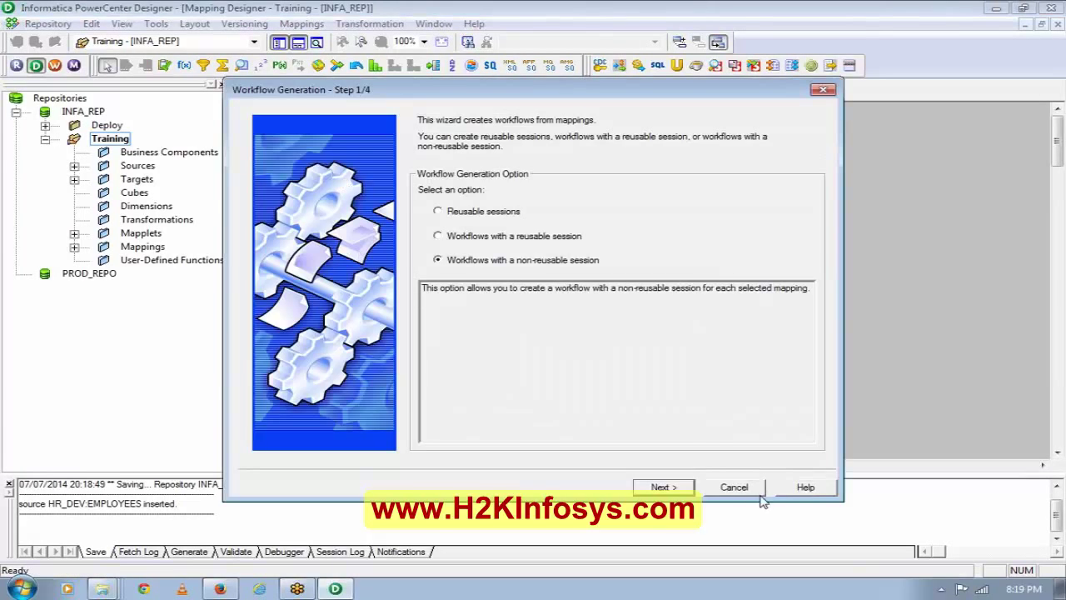
left_click(744, 490)
left_click(549, 332)
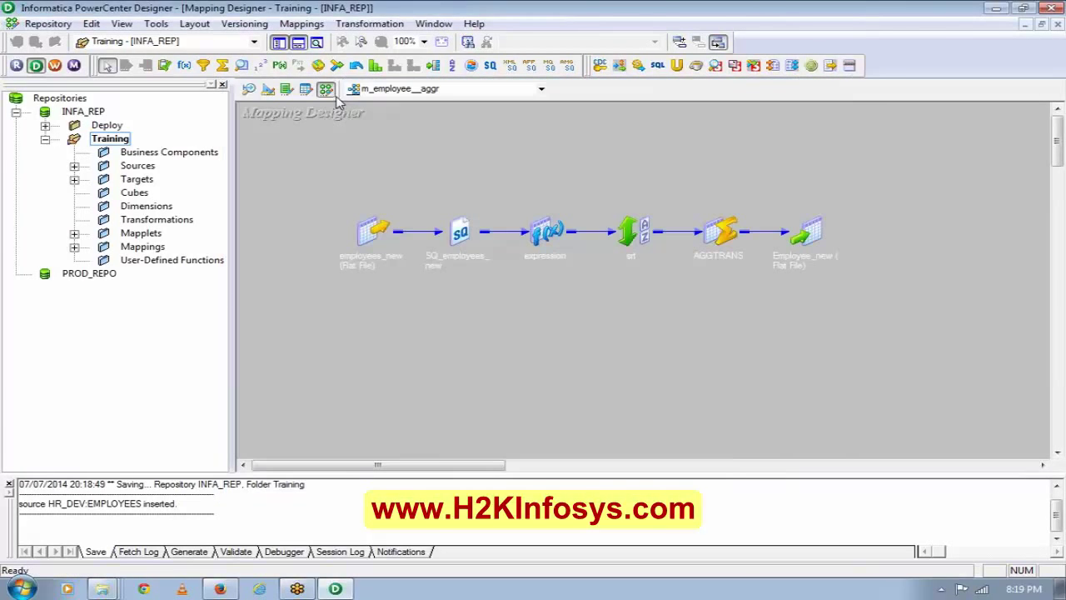
Create a new mapping named m_employees_db via Mappings > Create.
left_click(302, 23)
left_click(305, 40)
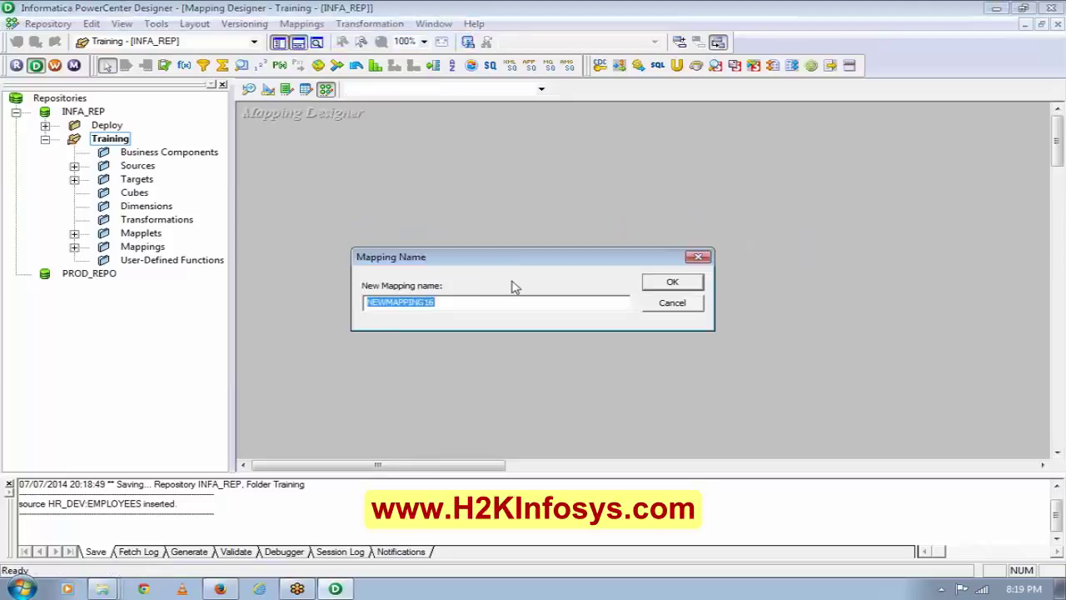
type("m_employ")
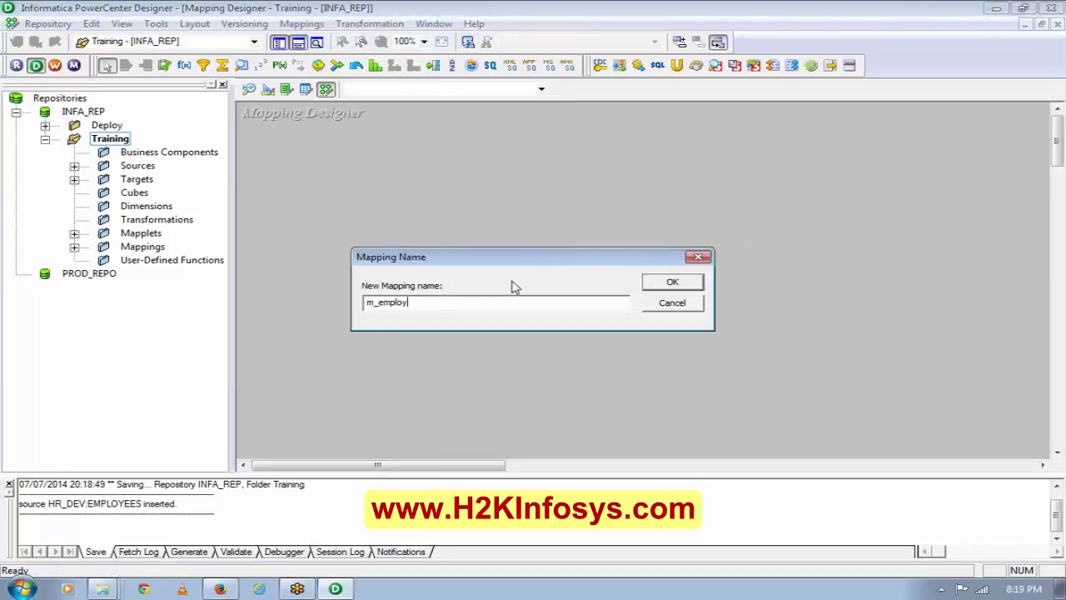
type("ees_db")
left_click(649, 285)
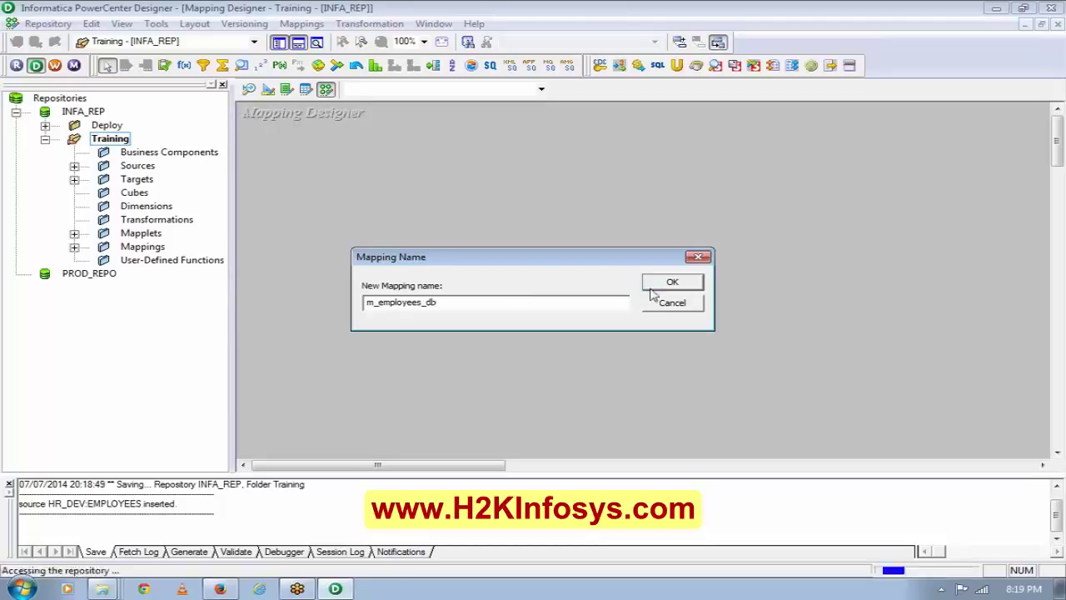
Open the m_employee_new mapping and select all four of its objects.
left_click(74, 246)
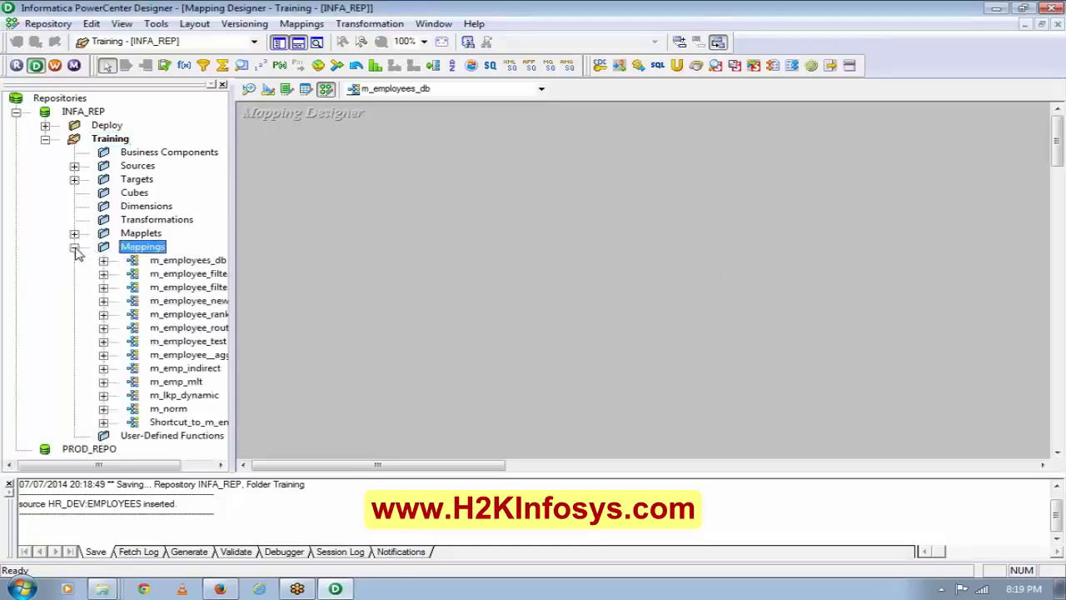
left_click_drag(116, 465, 156, 477)
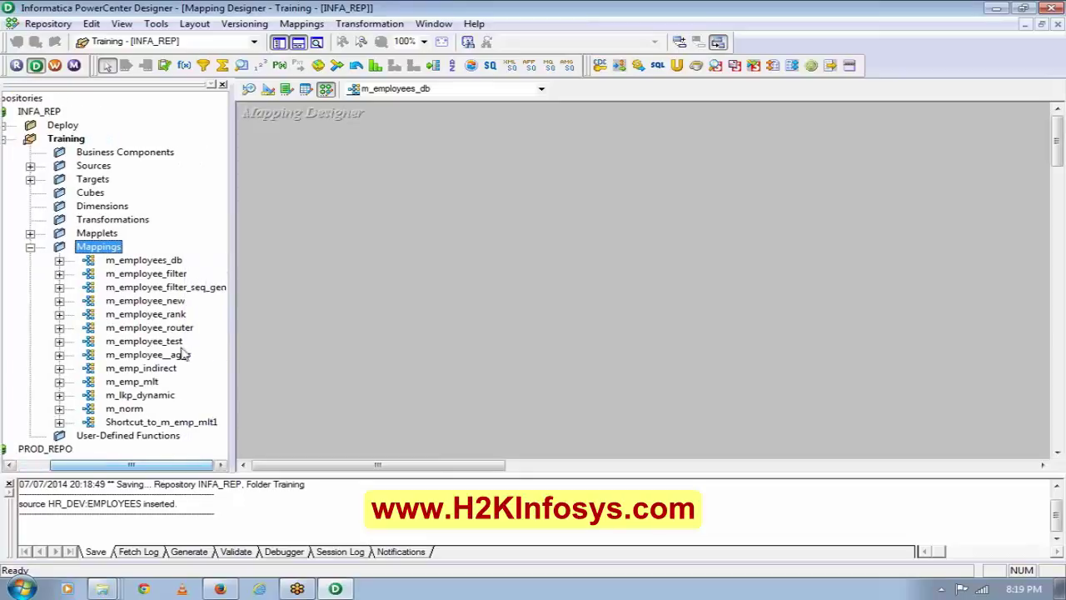
left_click_drag(166, 301, 395, 265)
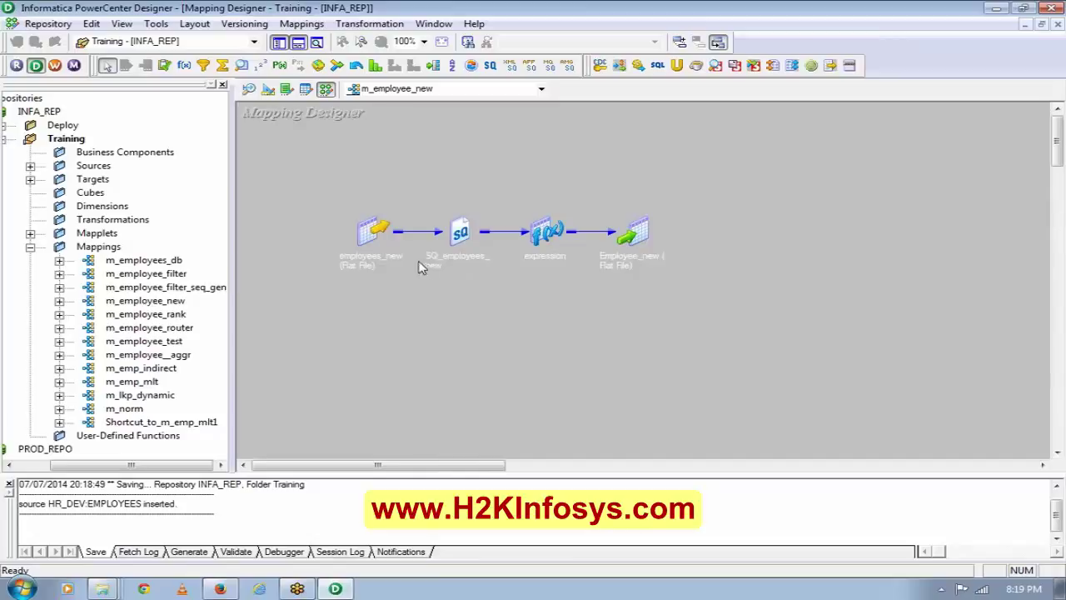
left_click_drag(329, 211, 769, 352)
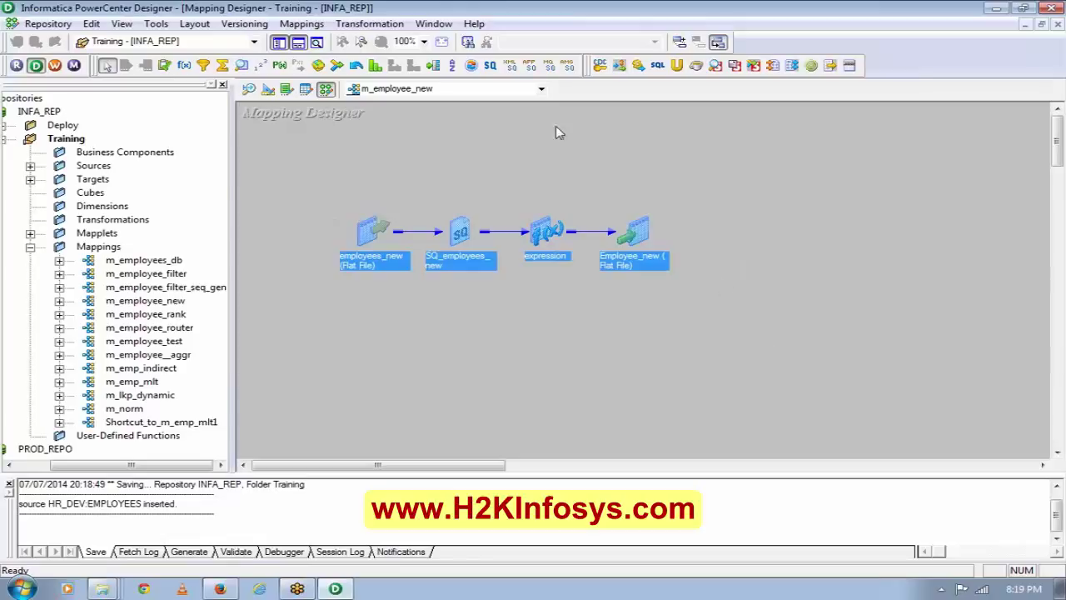
Paste the objects into m_employees_db, then delete the employees_new source and its qualifier.
left_click(412, 92)
left_click(415, 114)
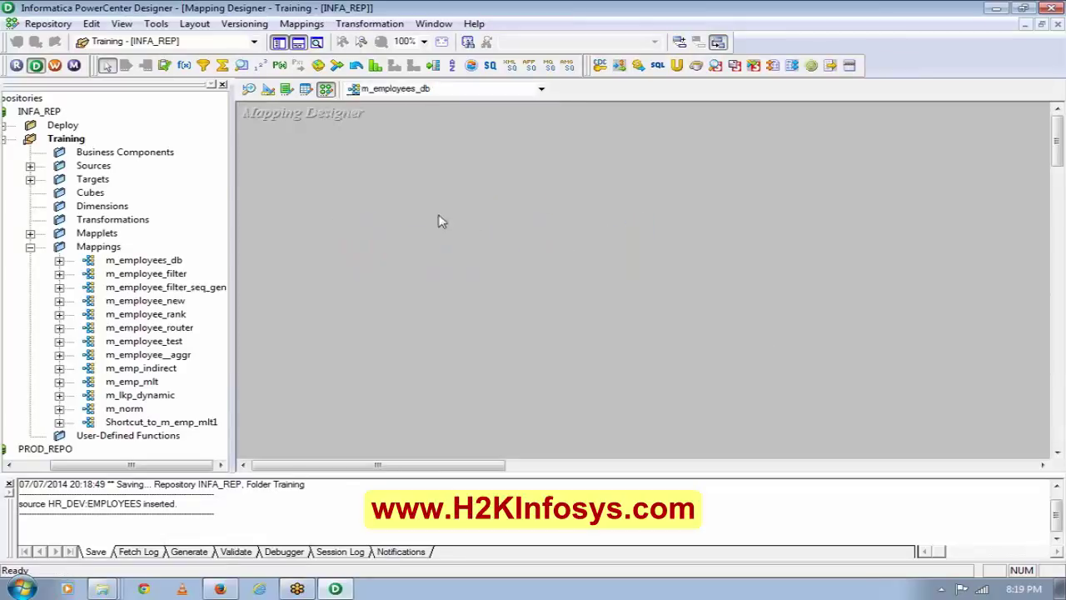
key("ctrl+v")
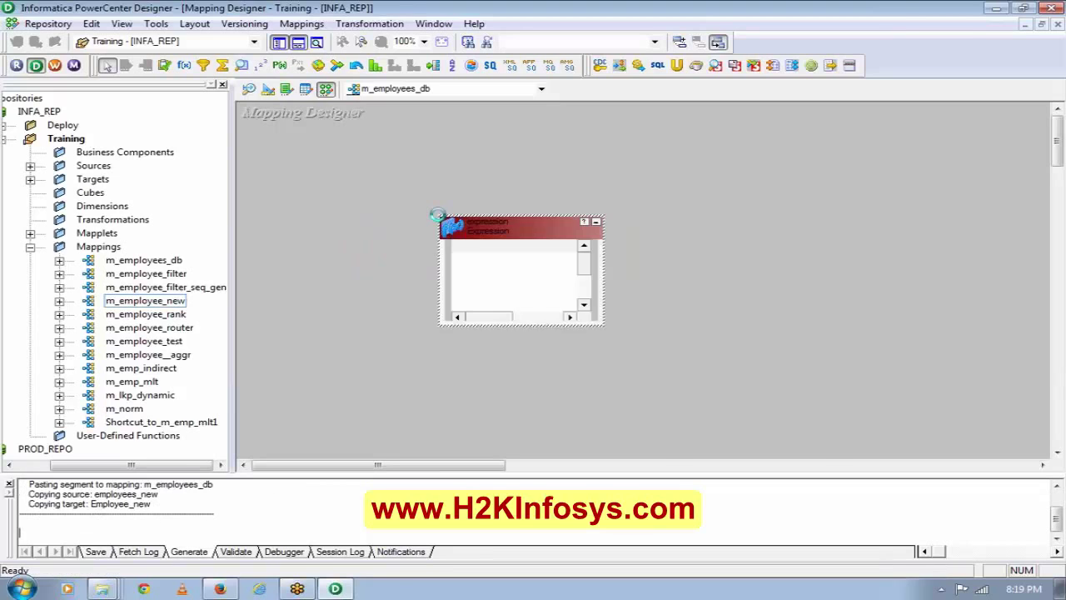
right_click(381, 165)
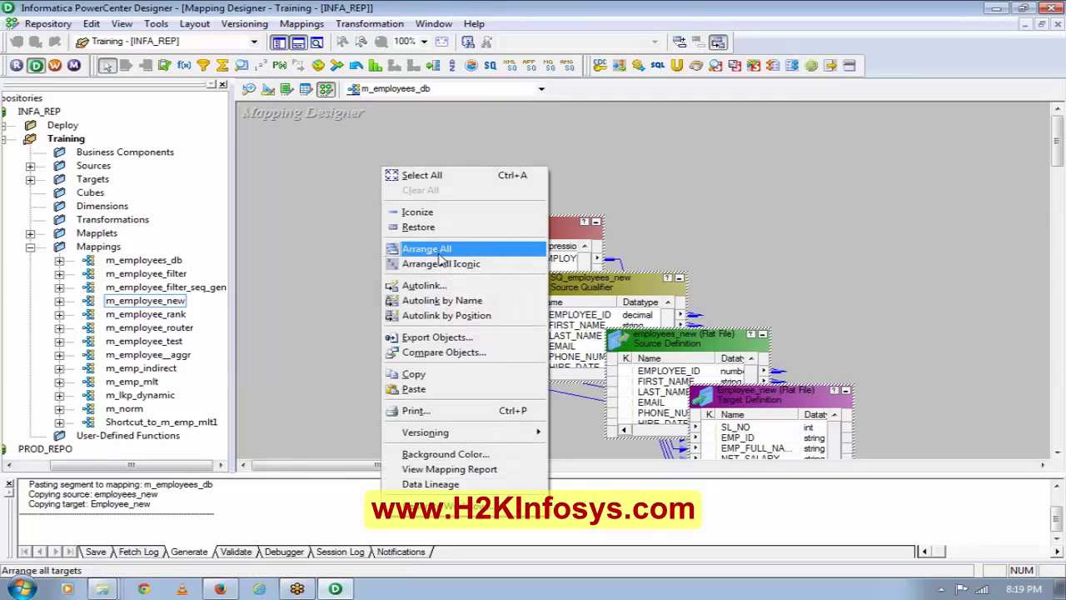
left_click(438, 261)
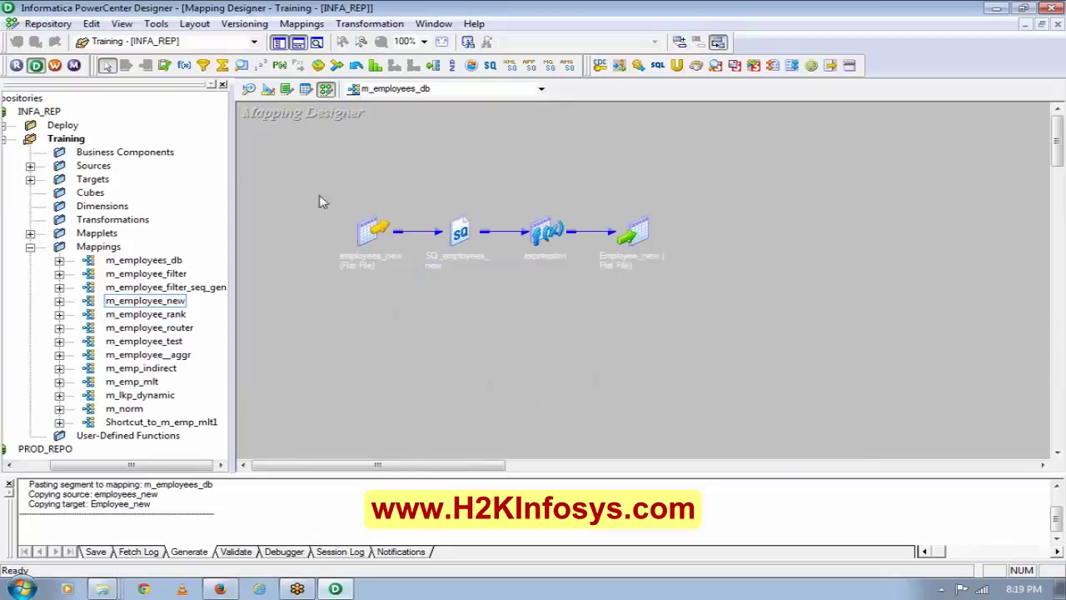
left_click_drag(320, 195, 484, 288)
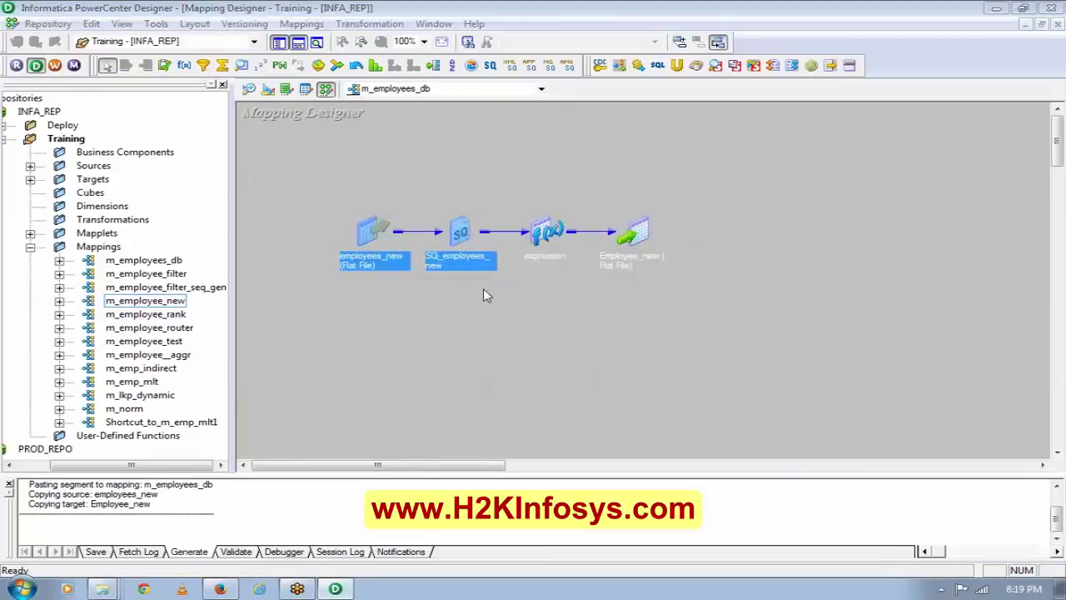
key("Delete")
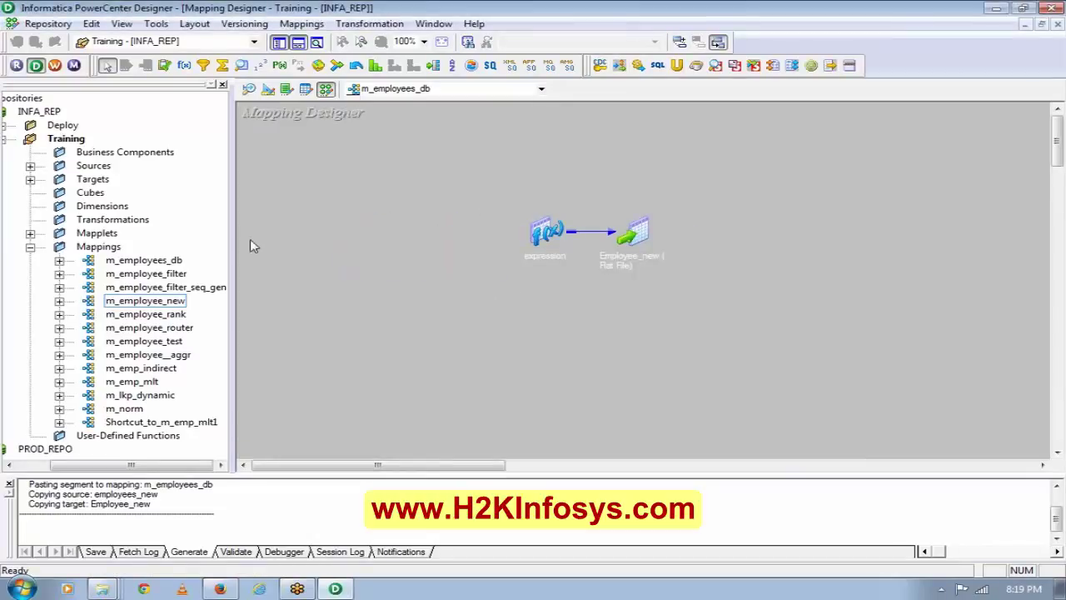
Add the HR_DEV EMPLOYEES source to the mapping and lay out it and the expression.
left_click(30, 167)
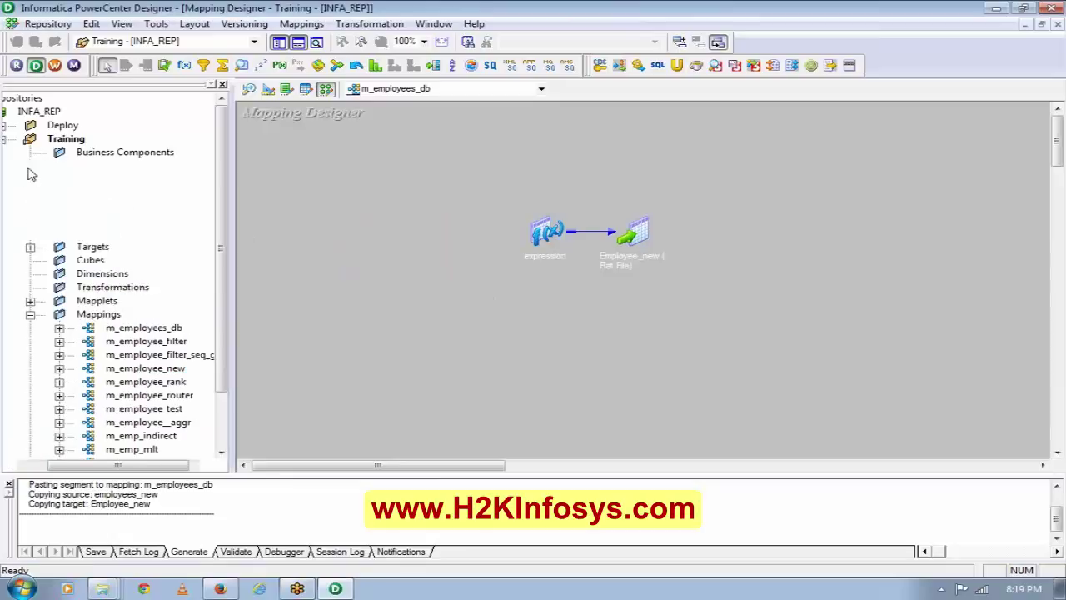
left_click(59, 220)
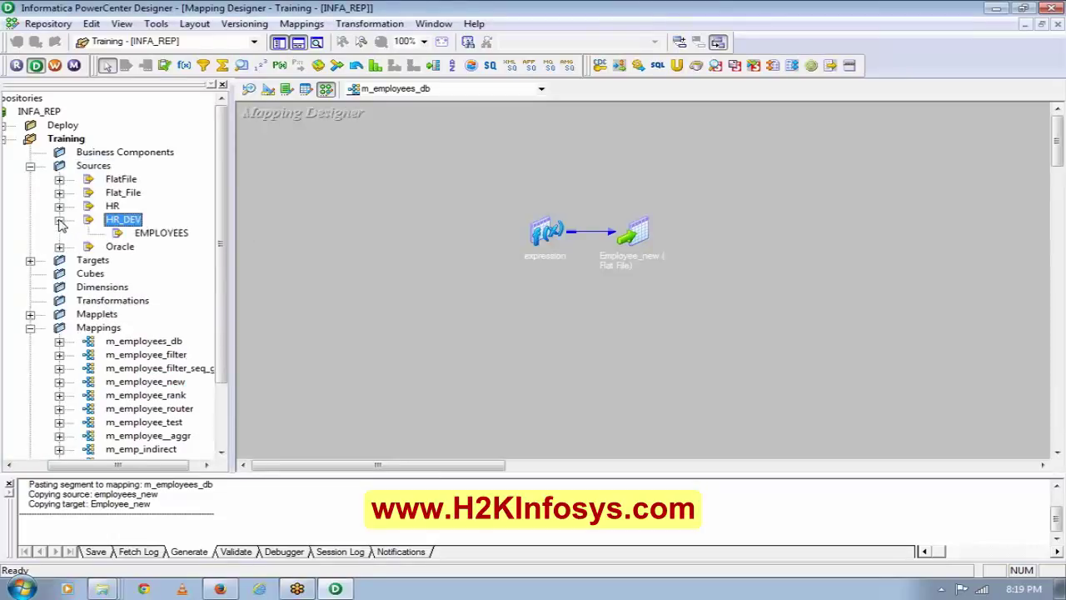
left_click(158, 235)
left_click_drag(158, 235, 349, 223)
left_click_drag(472, 257, 333, 175)
left_click(366, 145)
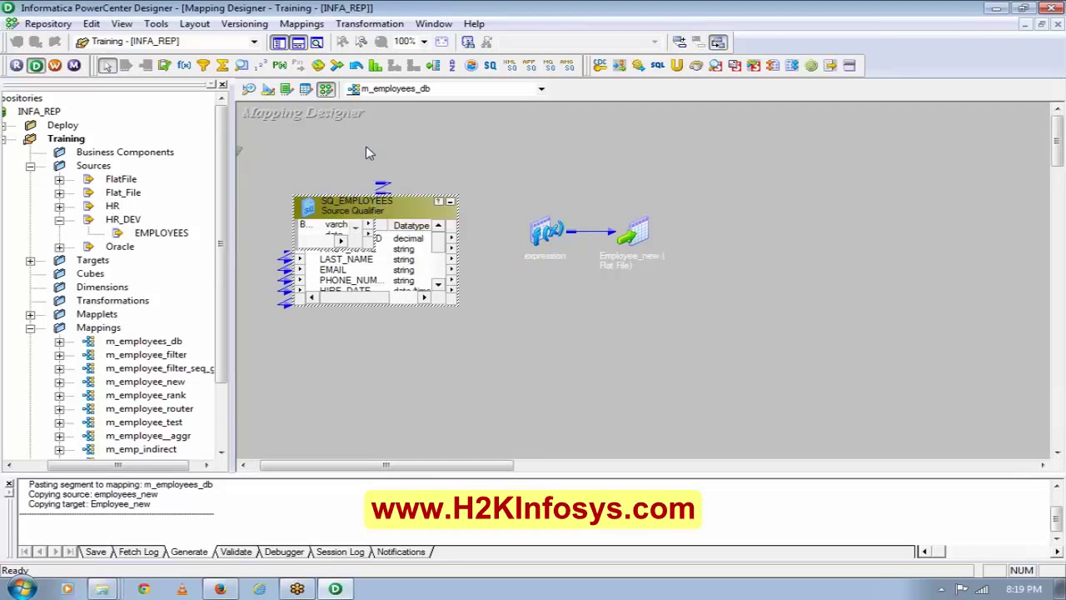
double_click(552, 235)
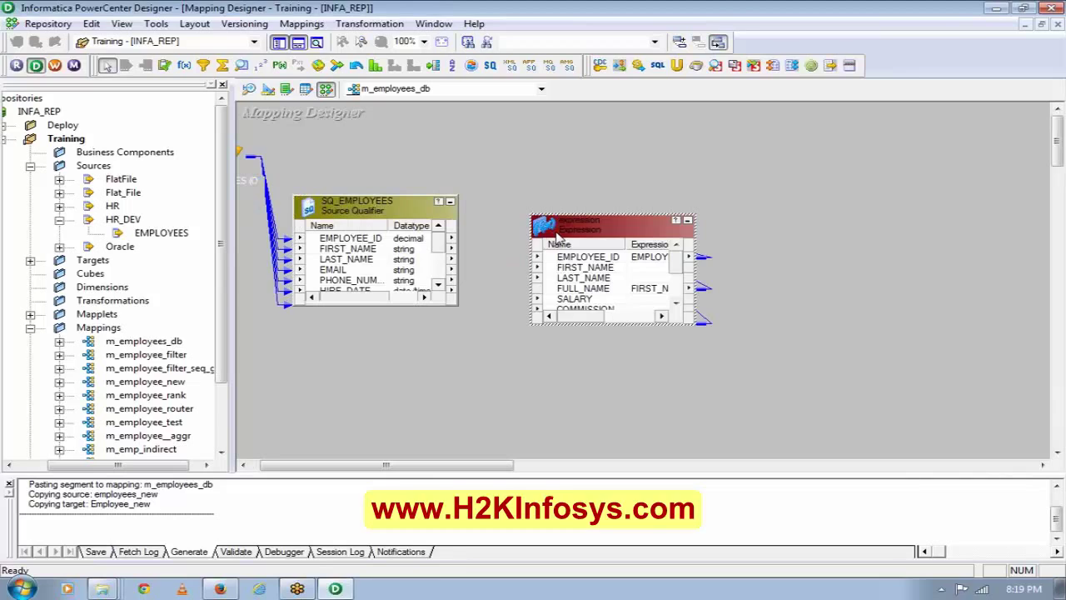
left_click_drag(557, 235, 568, 289)
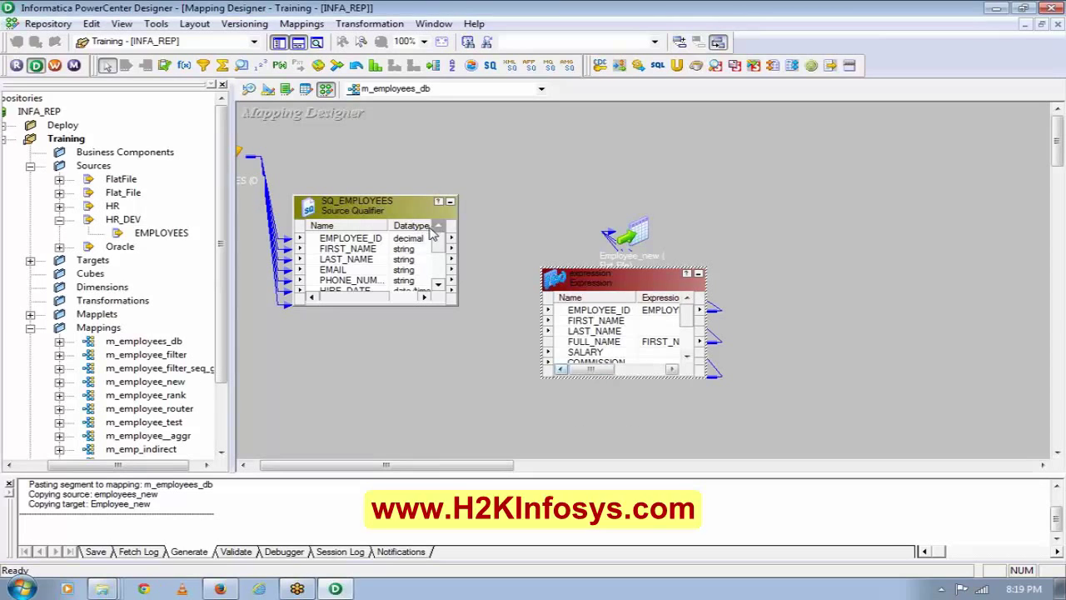
Link EMPLOYEE_ID, FIRST_NAME, LAST_NAME, SALARY, COMMISSION, DEPARTMENT and PHONE_NUMBER into the expression.
left_click_drag(423, 239, 606, 313)
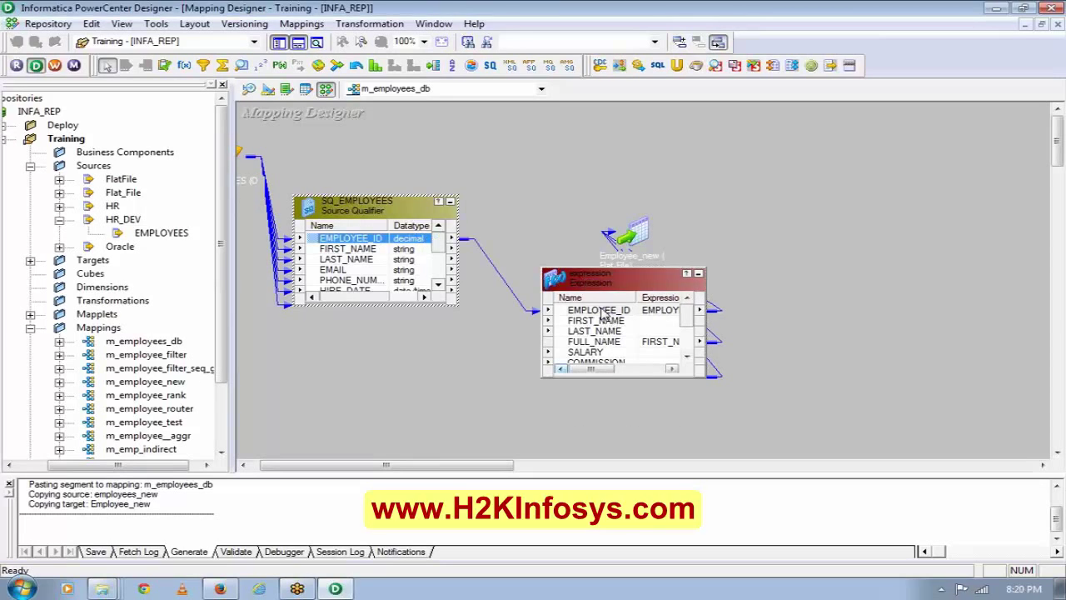
left_click(395, 250)
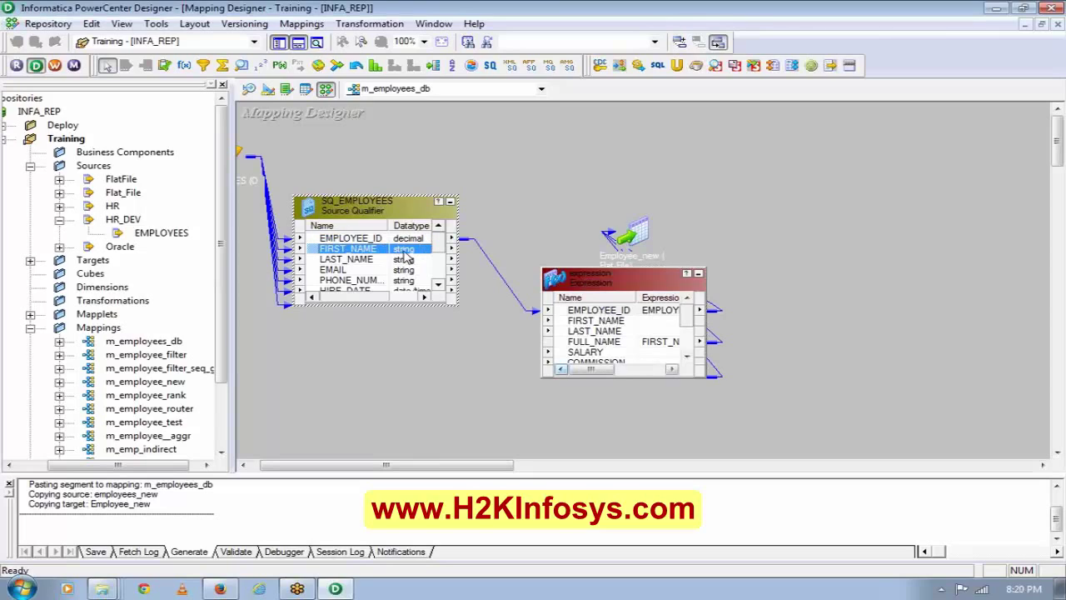
left_click_drag(404, 257, 580, 329)
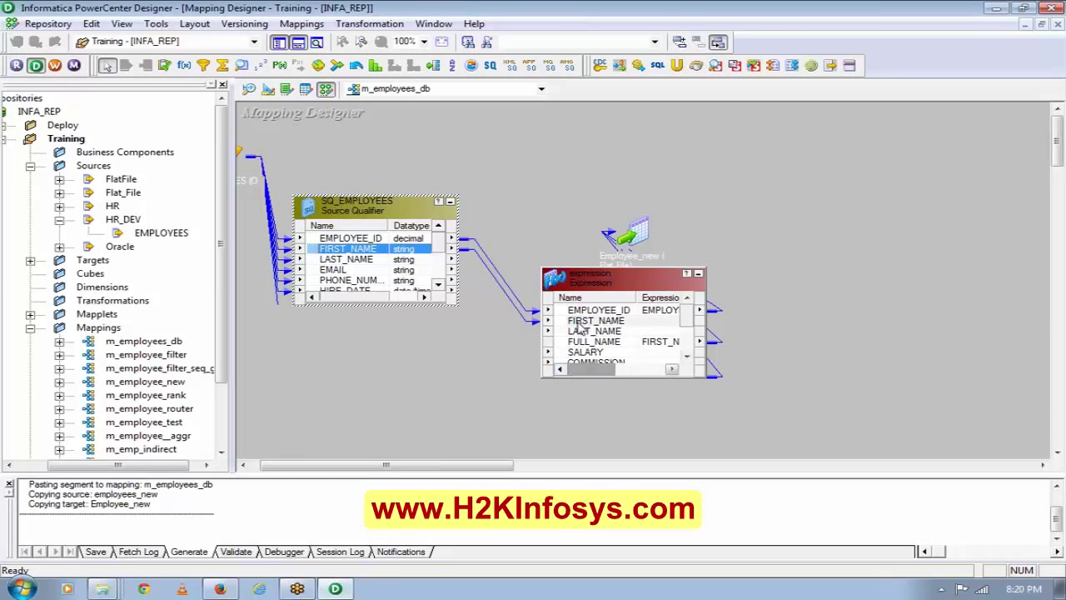
left_click_drag(362, 259, 588, 332)
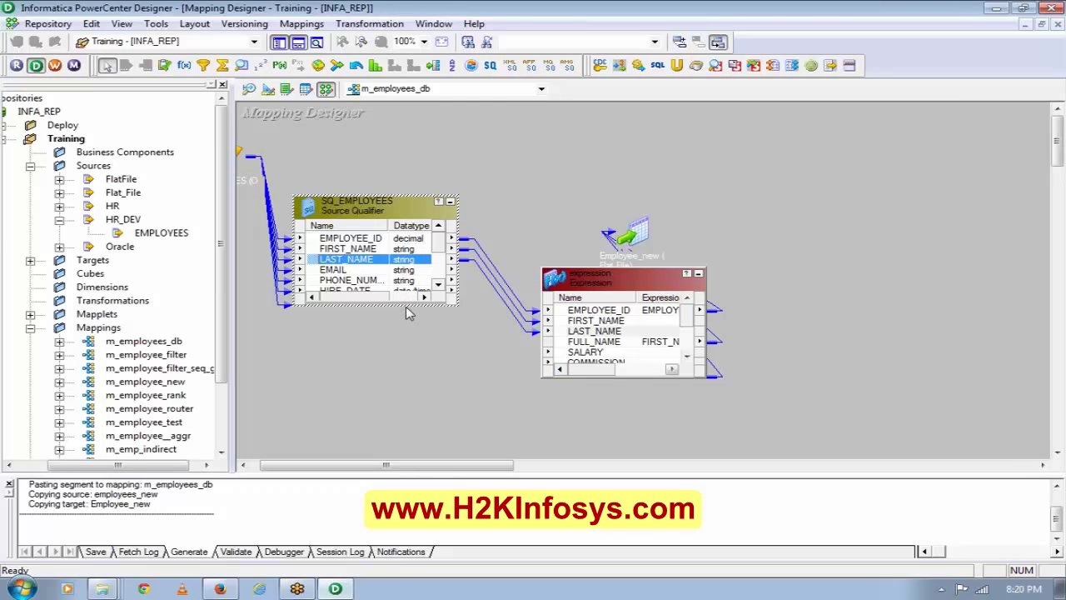
left_click_drag(406, 306, 441, 408)
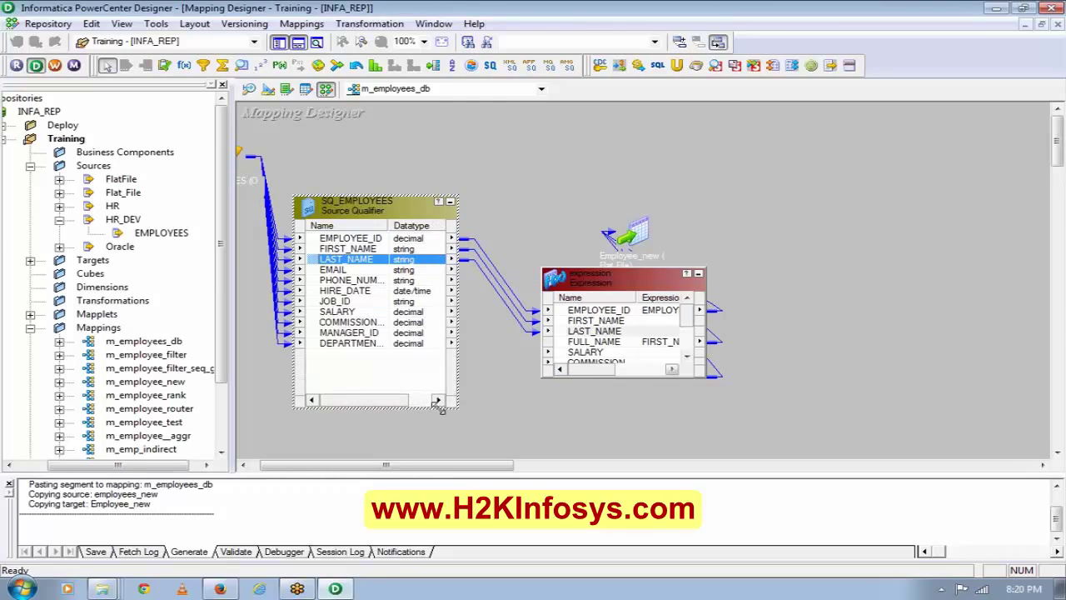
left_click_drag(592, 378, 591, 457)
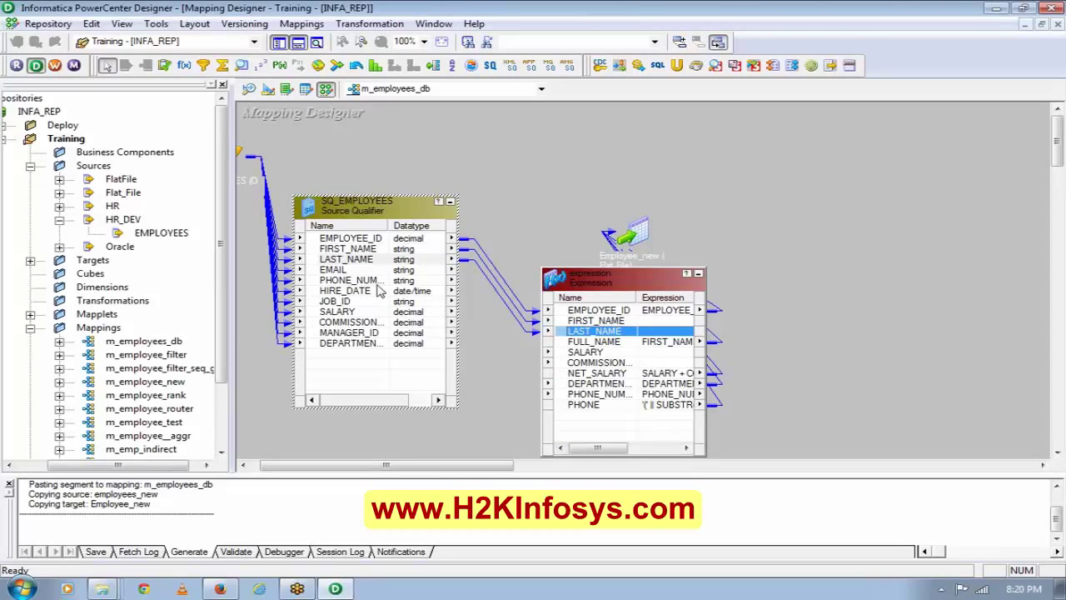
left_click_drag(364, 315, 584, 356)
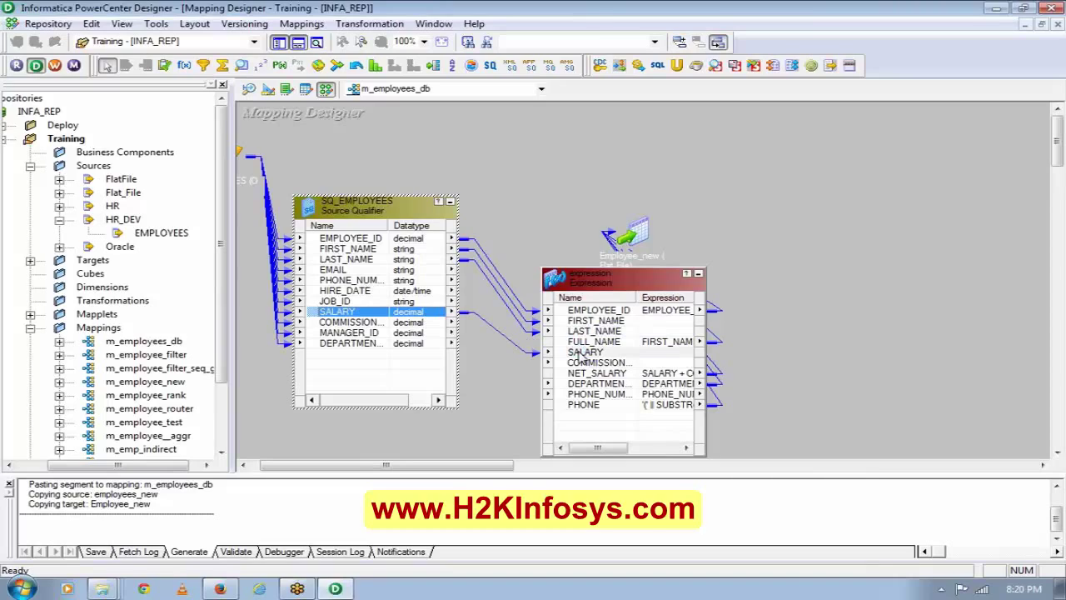
left_click(384, 323)
left_click_drag(423, 325, 583, 369)
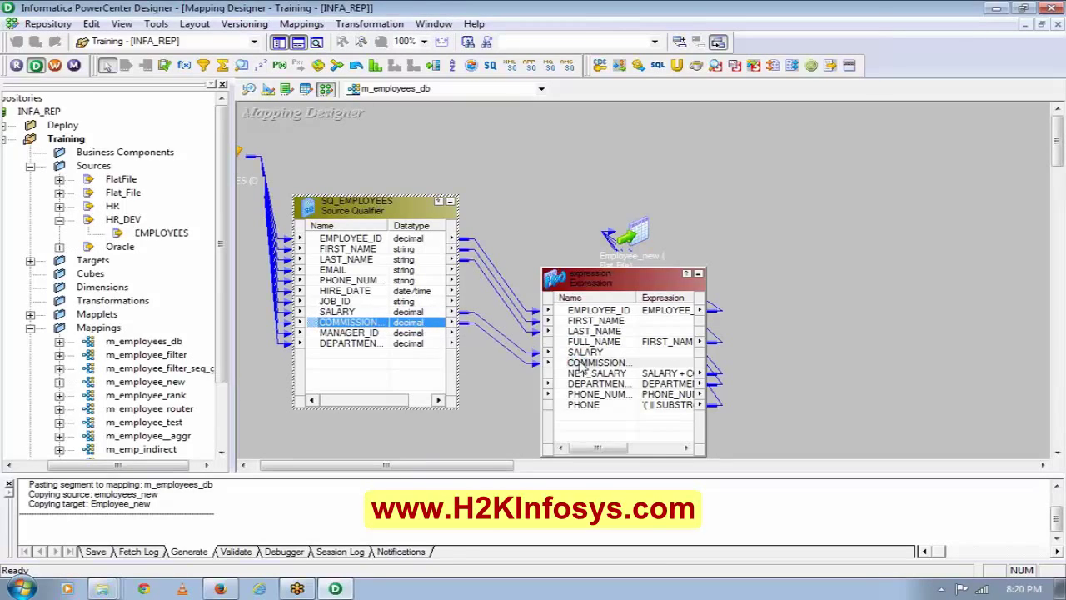
left_click(403, 343)
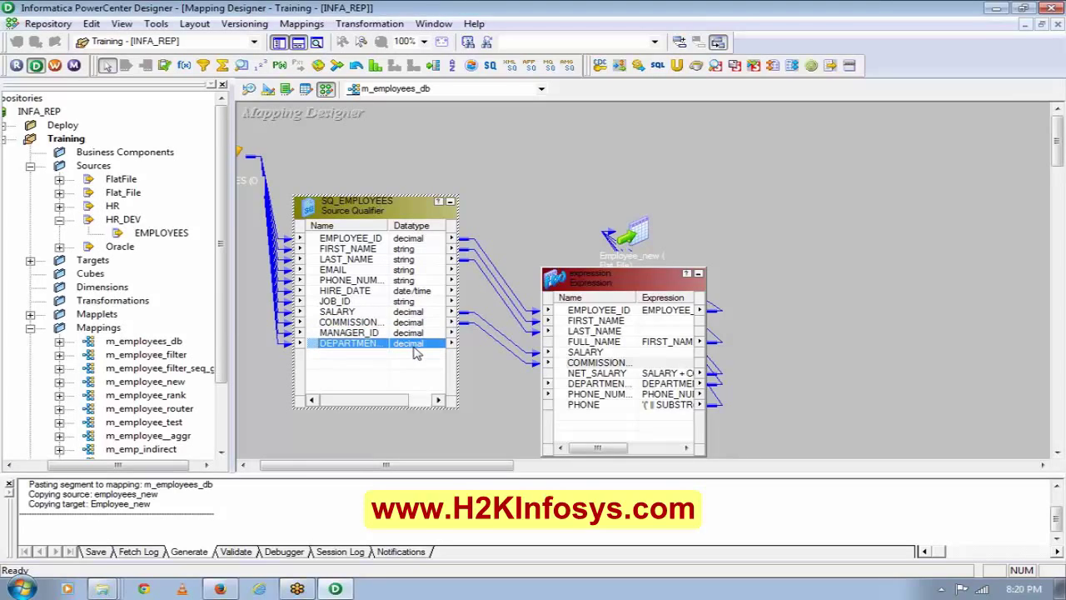
left_click_drag(417, 353, 590, 386)
left_click_drag(375, 280, 600, 405)
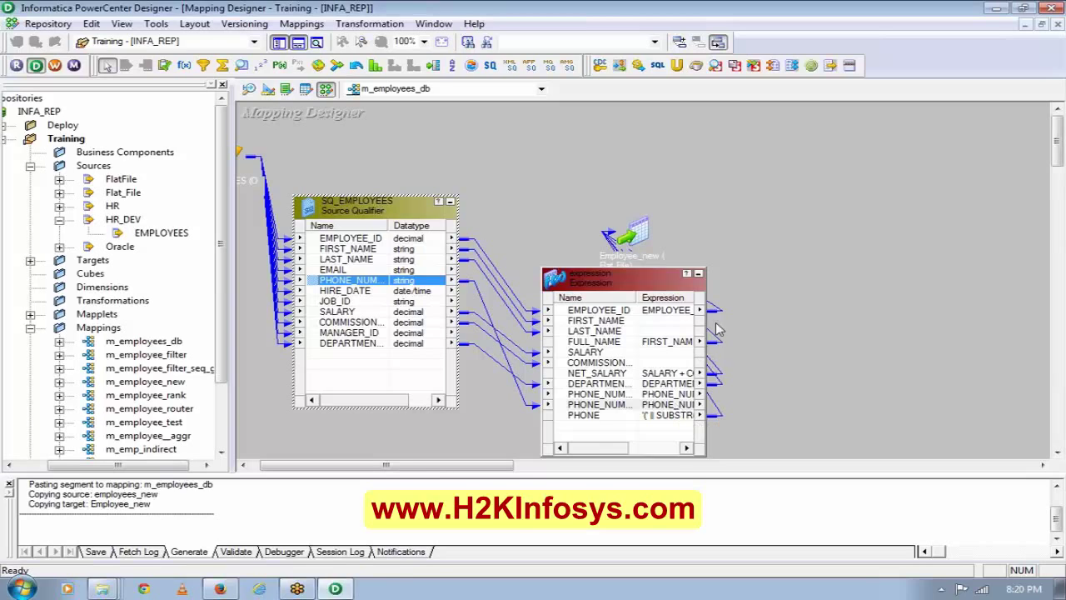
left_click(633, 314)
Review the ports of the expression and the SQ_EMPLOYEES source qualifier.
double_click(633, 314)
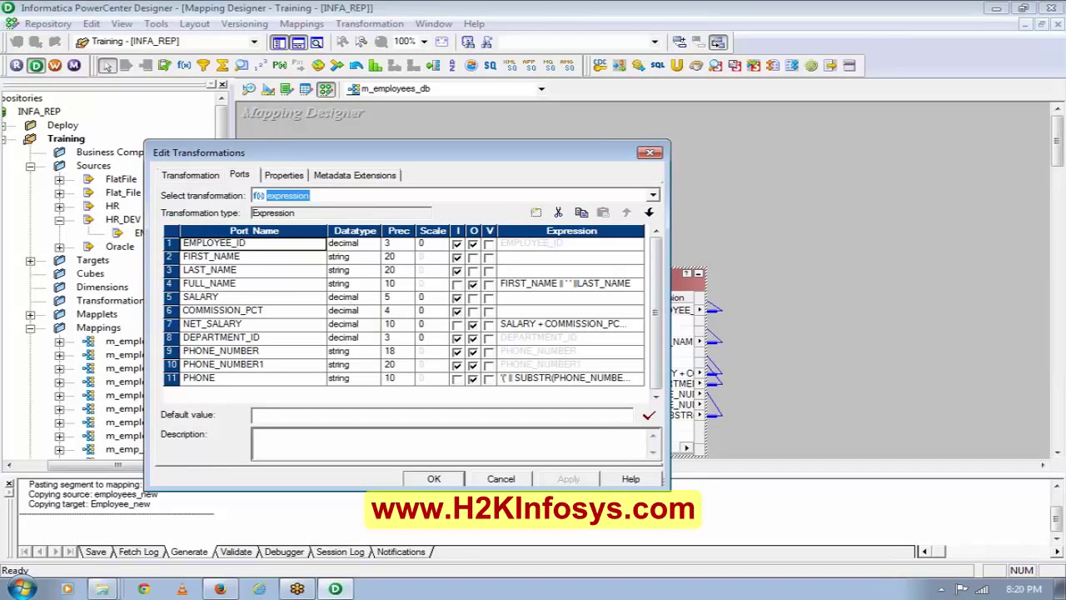
left_click(431, 482)
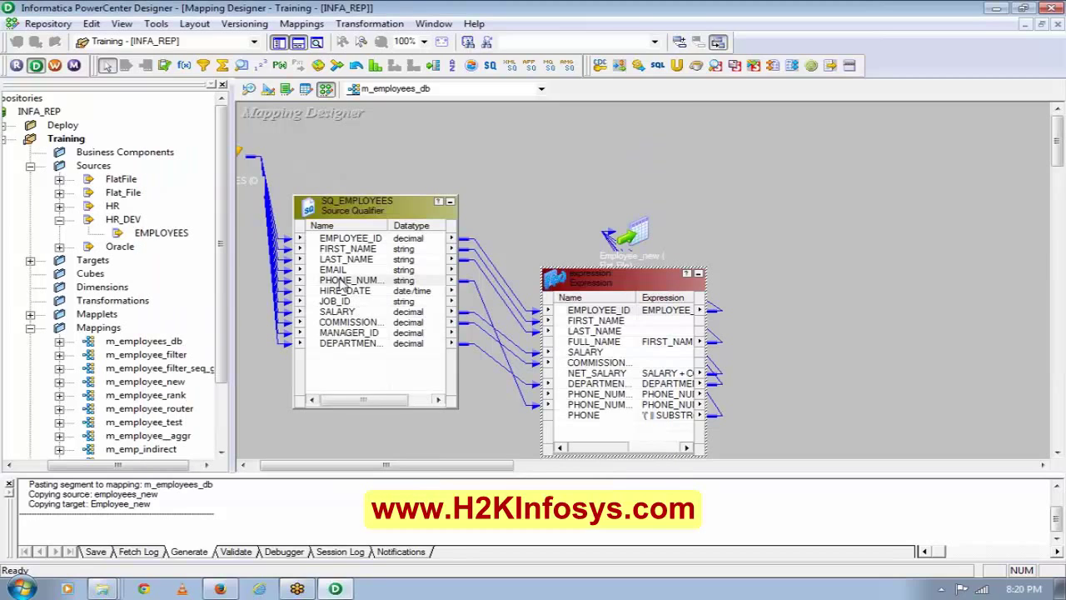
double_click(348, 254)
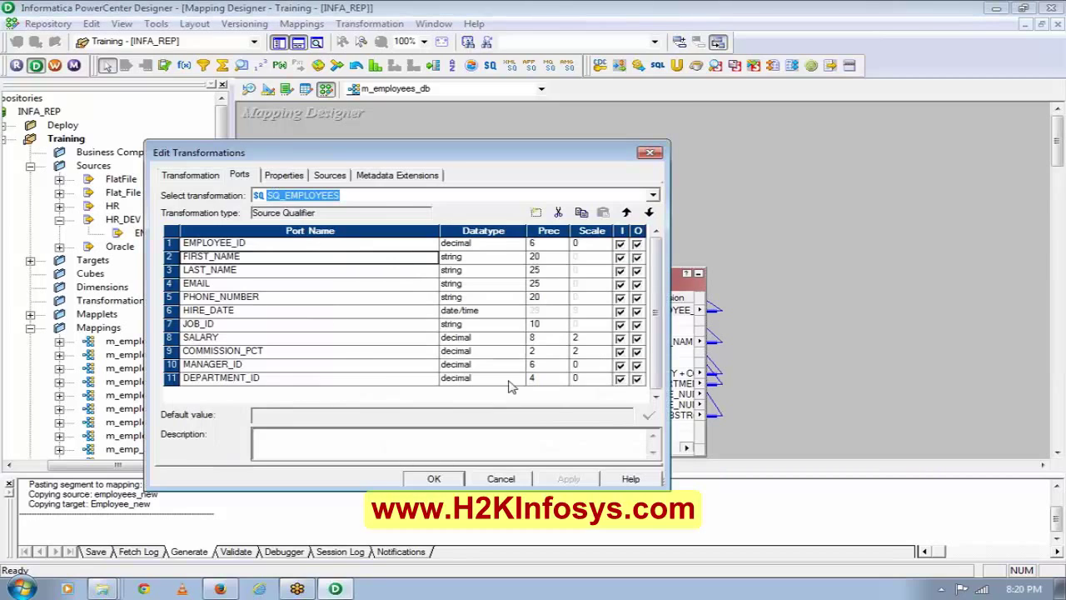
left_click(440, 480)
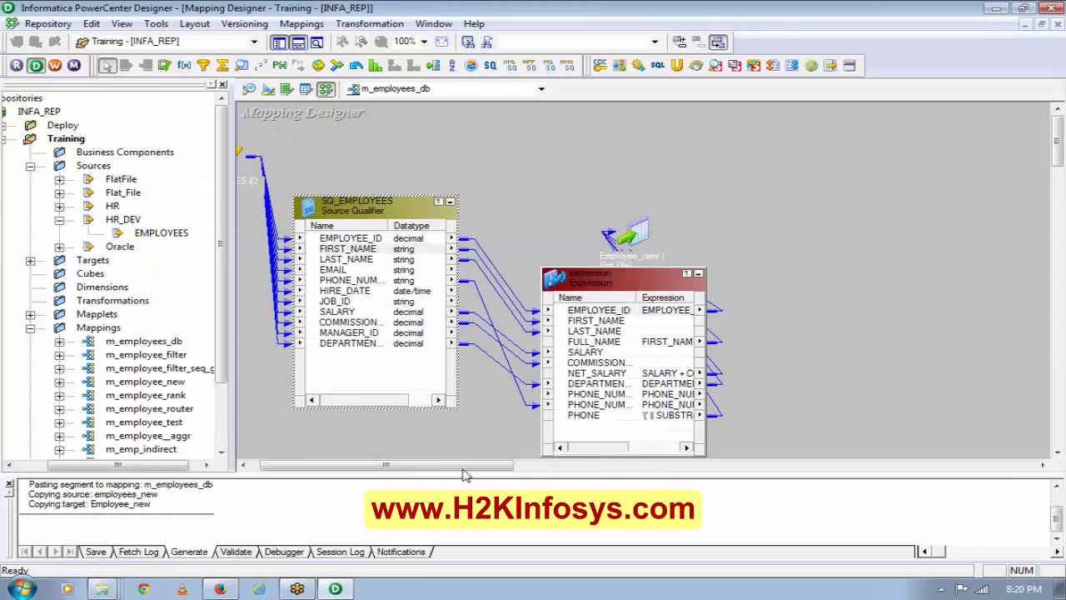
Arrange all transformations as icons and move the Employee_new target further right.
right_click(531, 211)
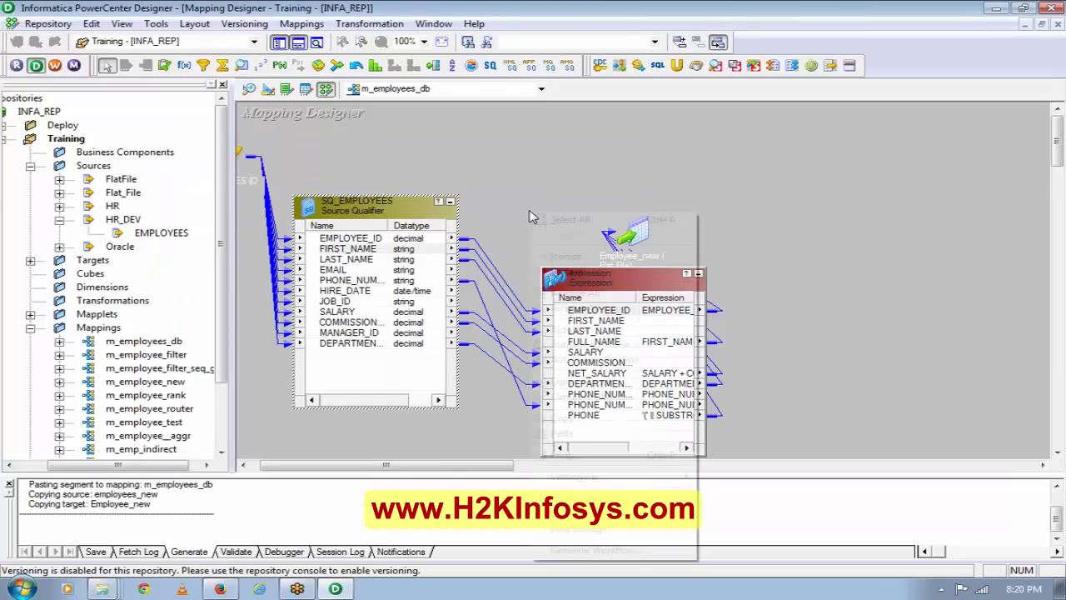
left_click(602, 310)
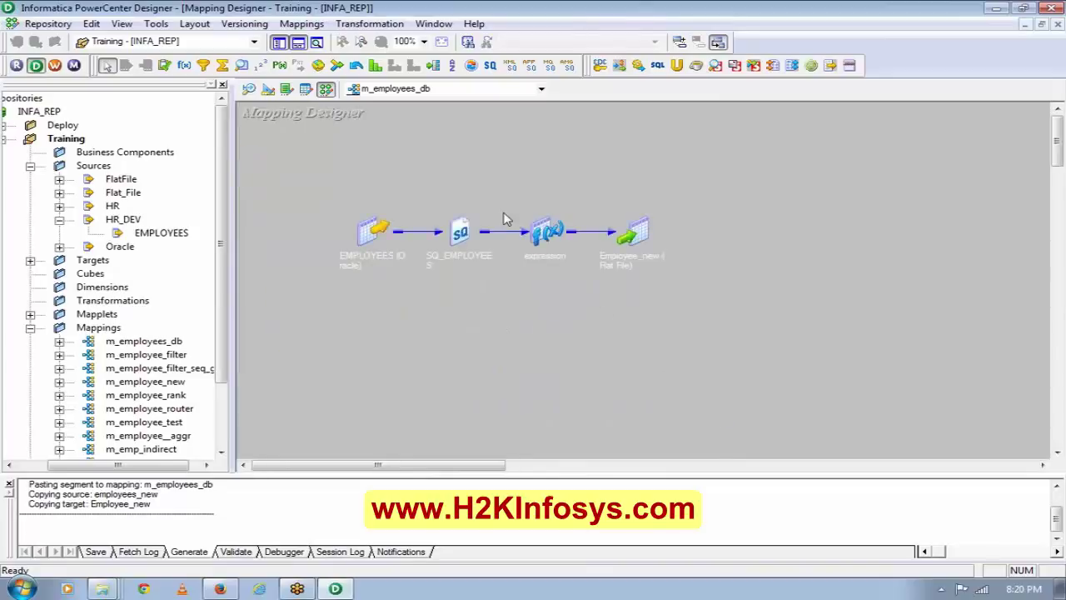
left_click_drag(441, 202, 492, 305)
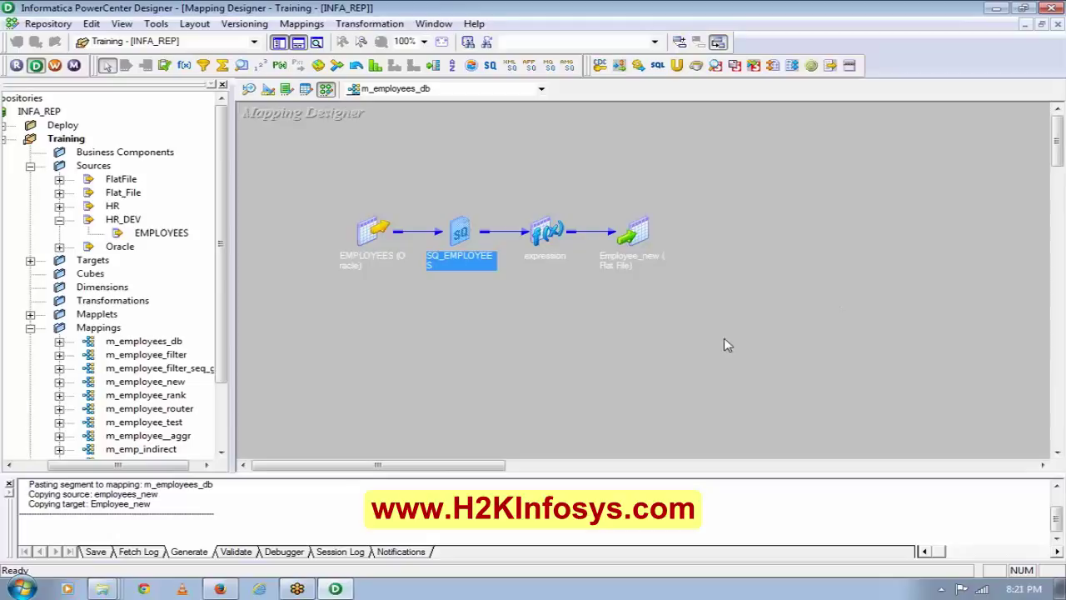
left_click_drag(643, 233, 786, 243)
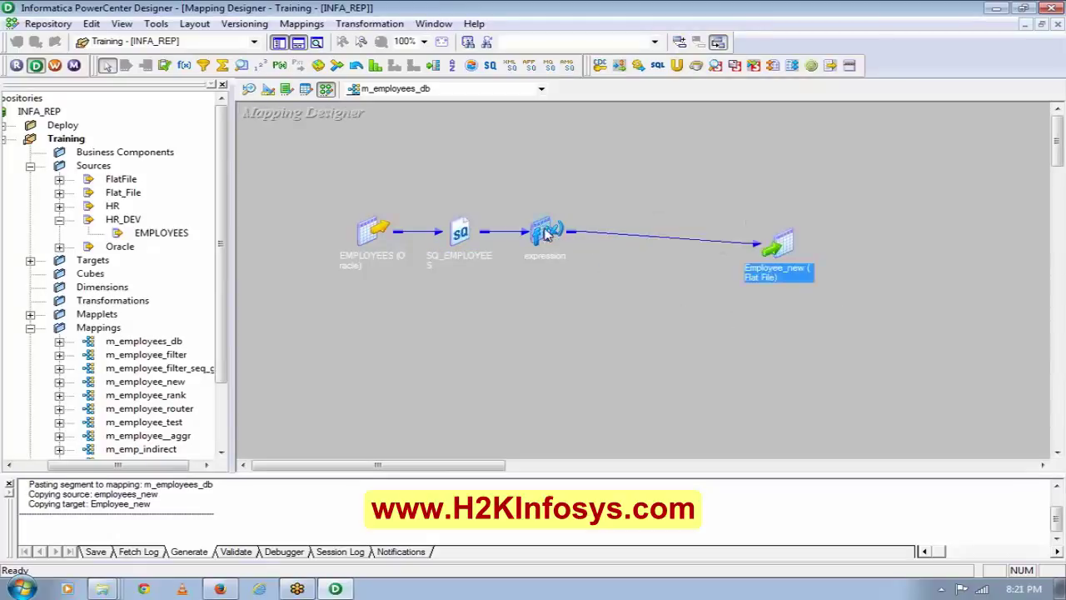
Expand the expression and SQ_EMPLOYEES transformations and reposition them on the canvas.
double_click(546, 231)
left_click_drag(546, 234, 614, 205)
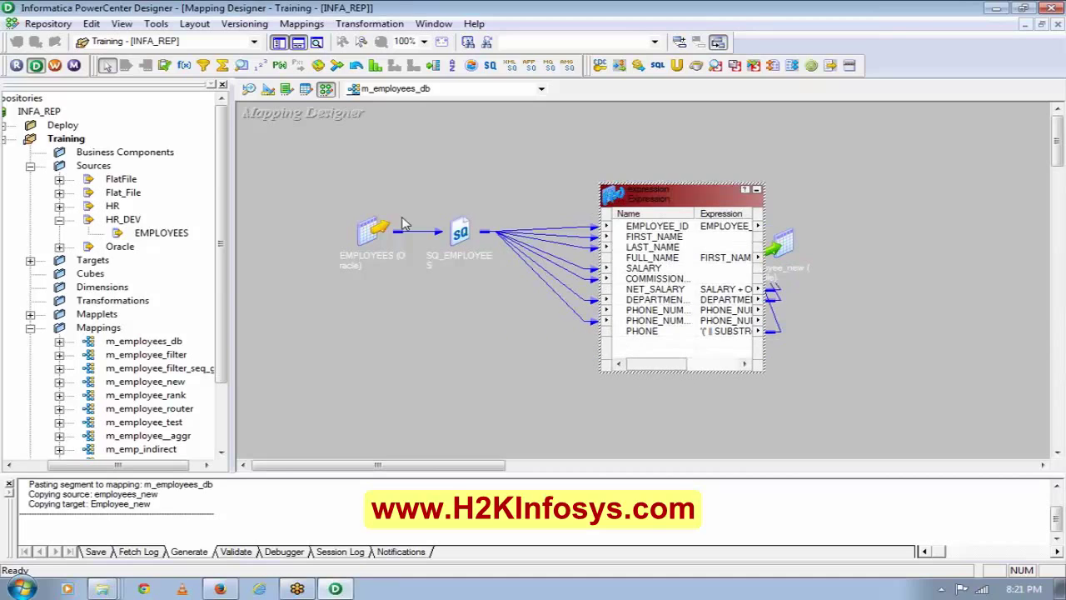
double_click(456, 234)
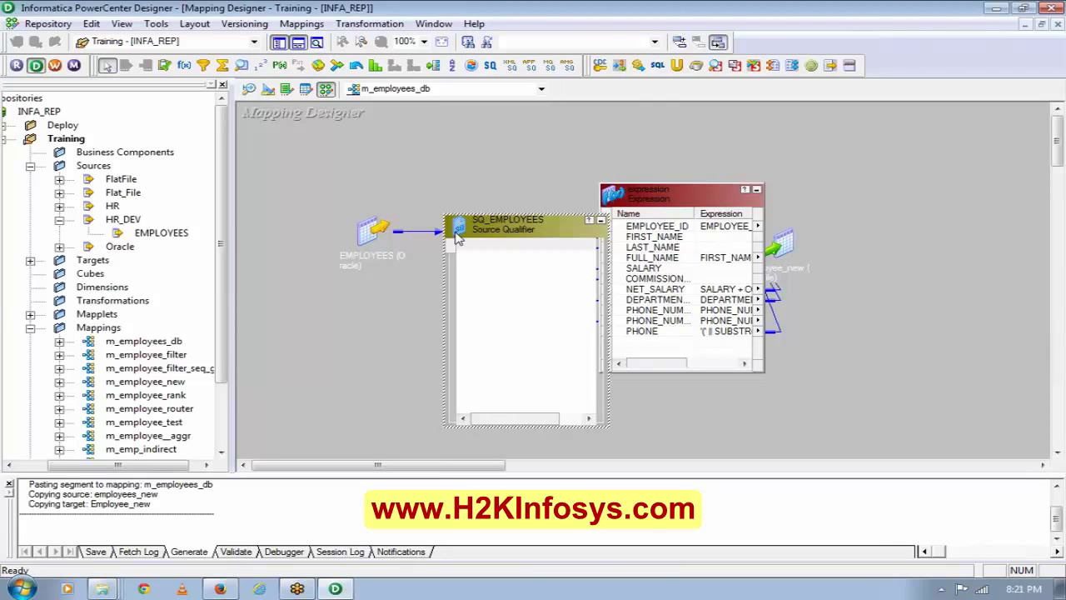
left_click_drag(457, 237, 280, 216)
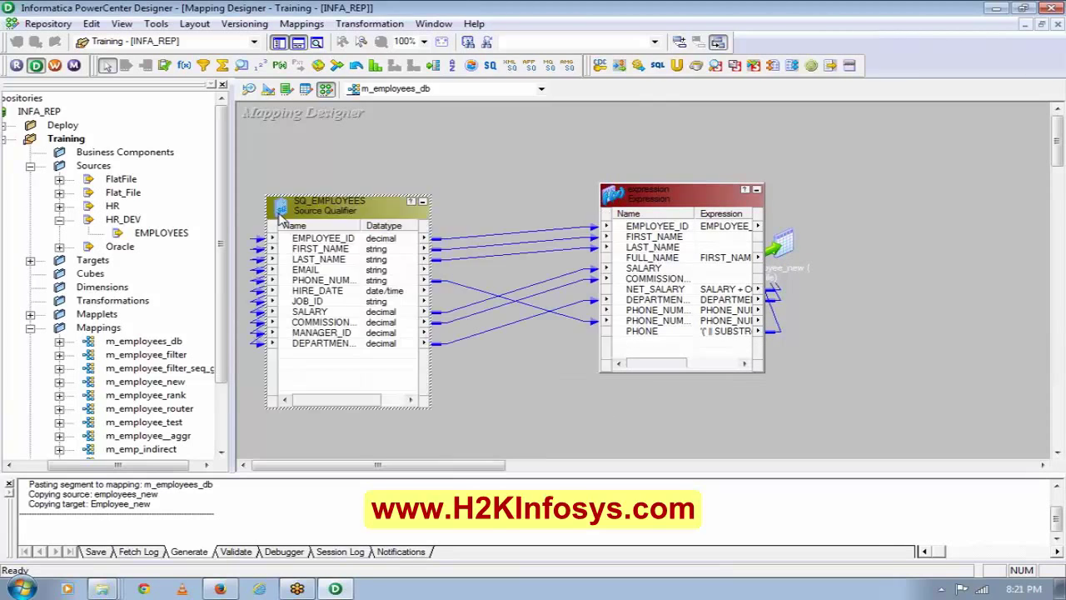
Propagate data type, precision and scale of all SQ_EMPLOYEES ports forward, modifying 5 ports.
left_click(356, 250)
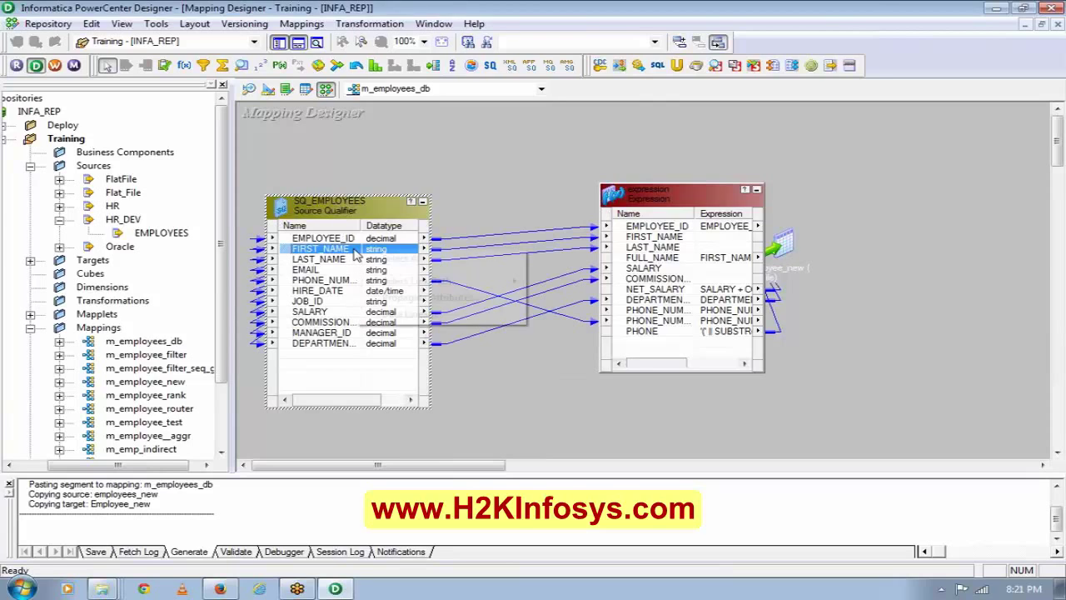
left_click(400, 259)
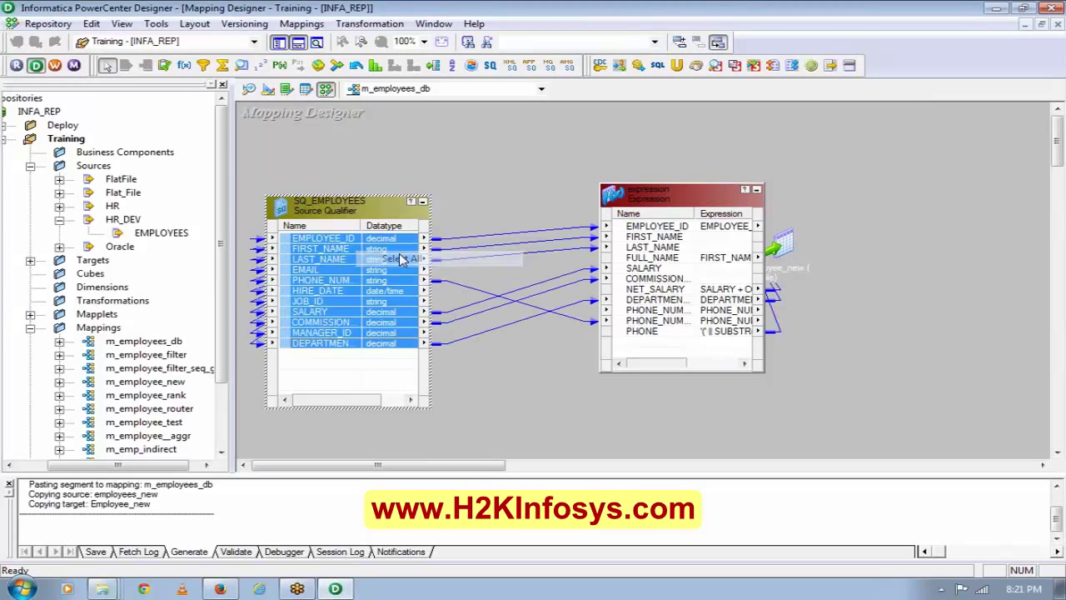
right_click(389, 247)
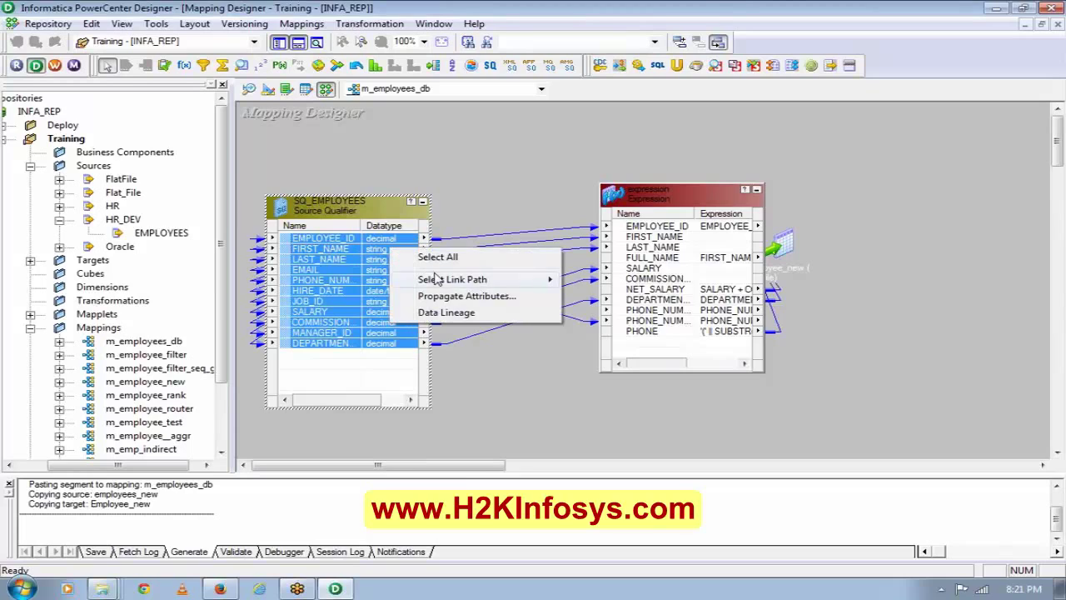
left_click(447, 297)
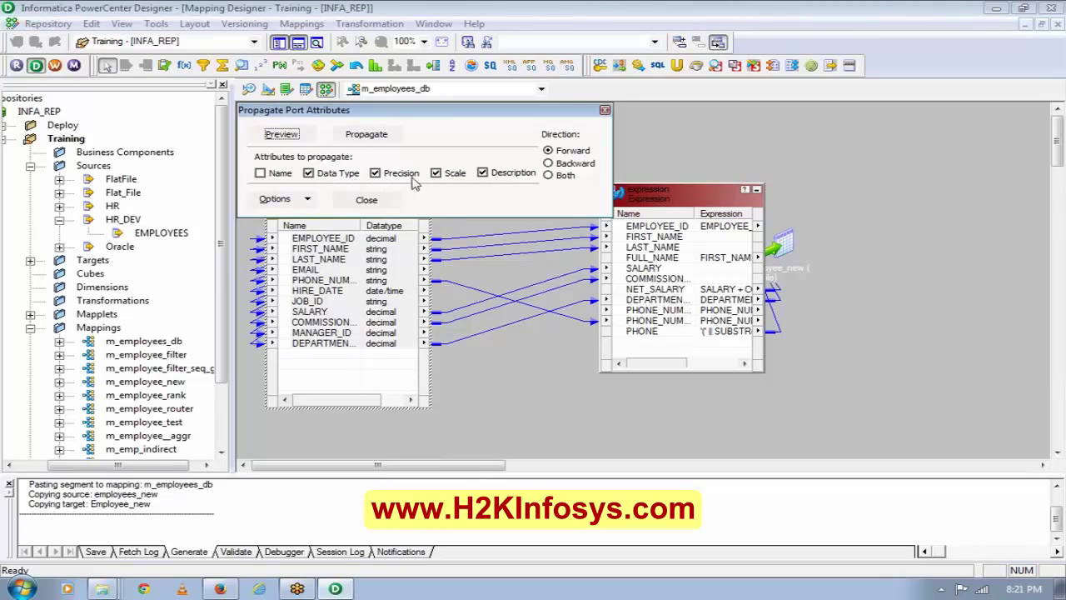
left_click(367, 134)
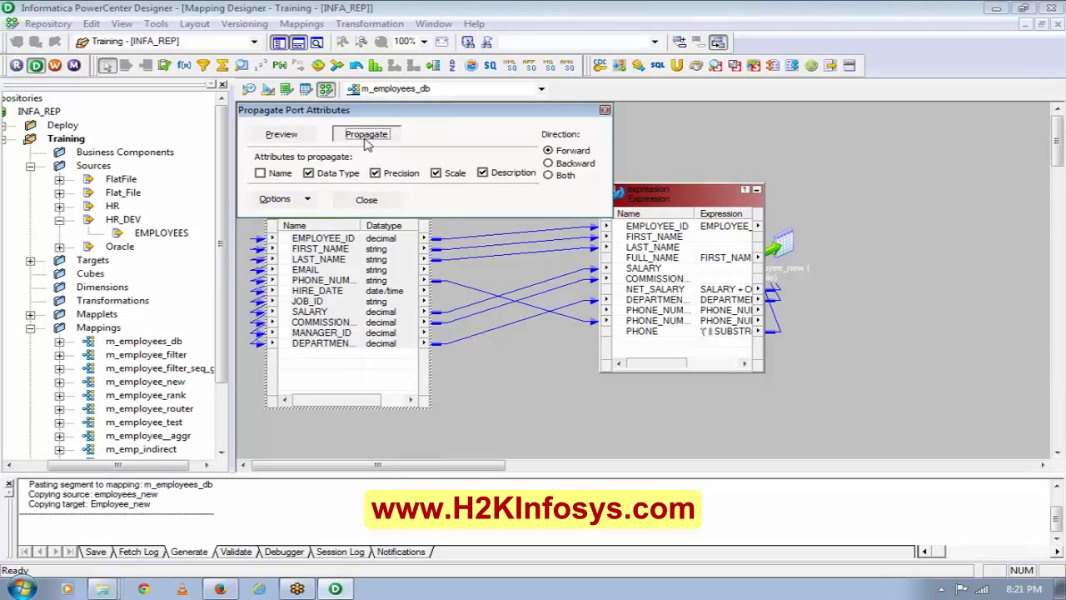
left_click(366, 200)
left_click(656, 248)
left_click(655, 242)
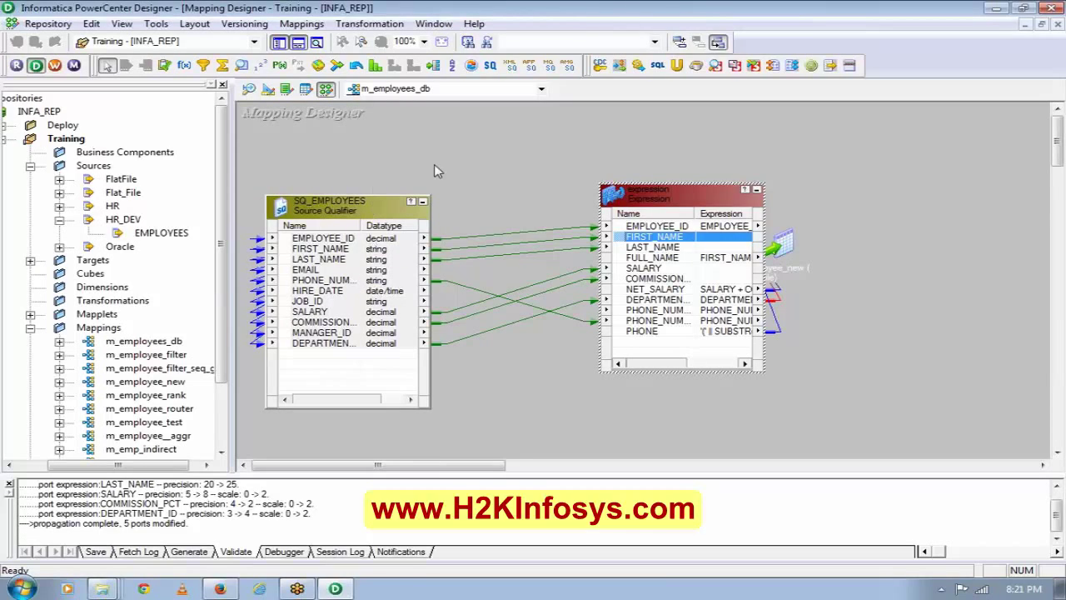
right_click(437, 170)
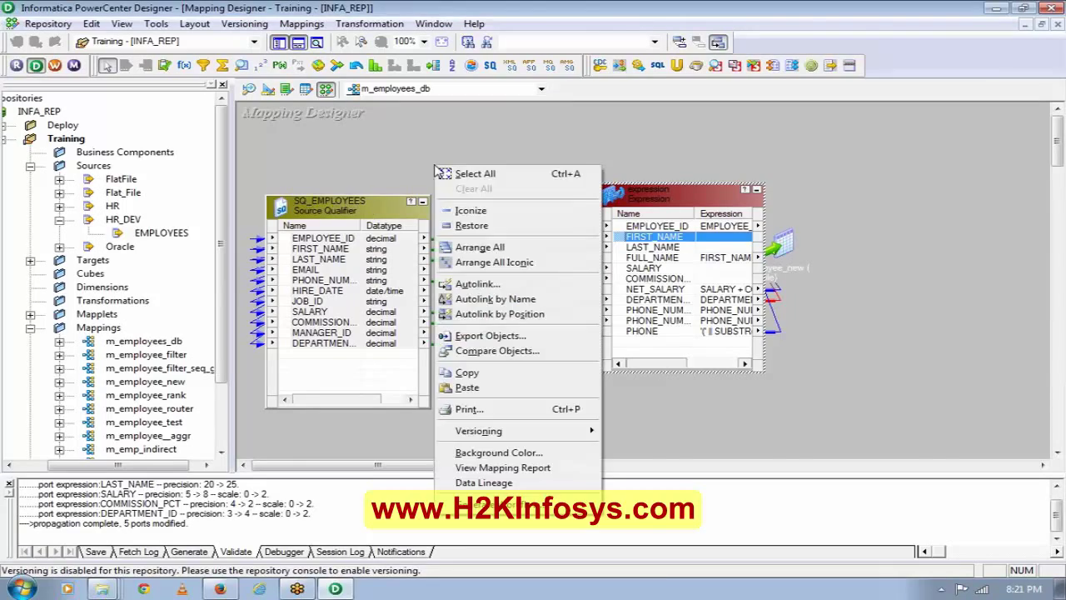
Arrange m_employees_db as icons, save it with Ctrl+S, and launch Workflow Manager.
left_click(514, 261)
key("ctrl+s")
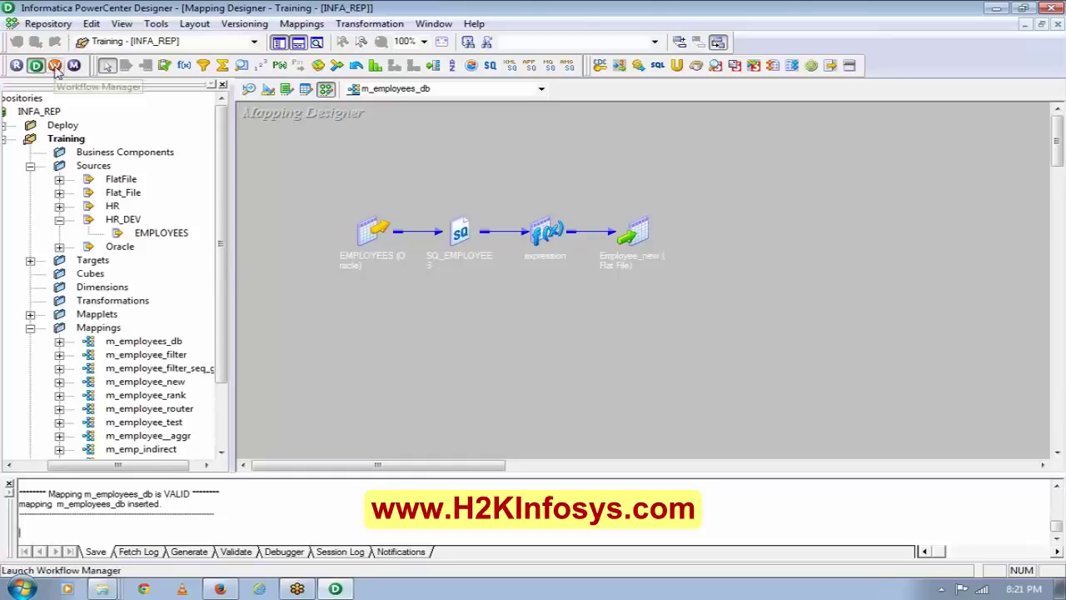
left_click(55, 67)
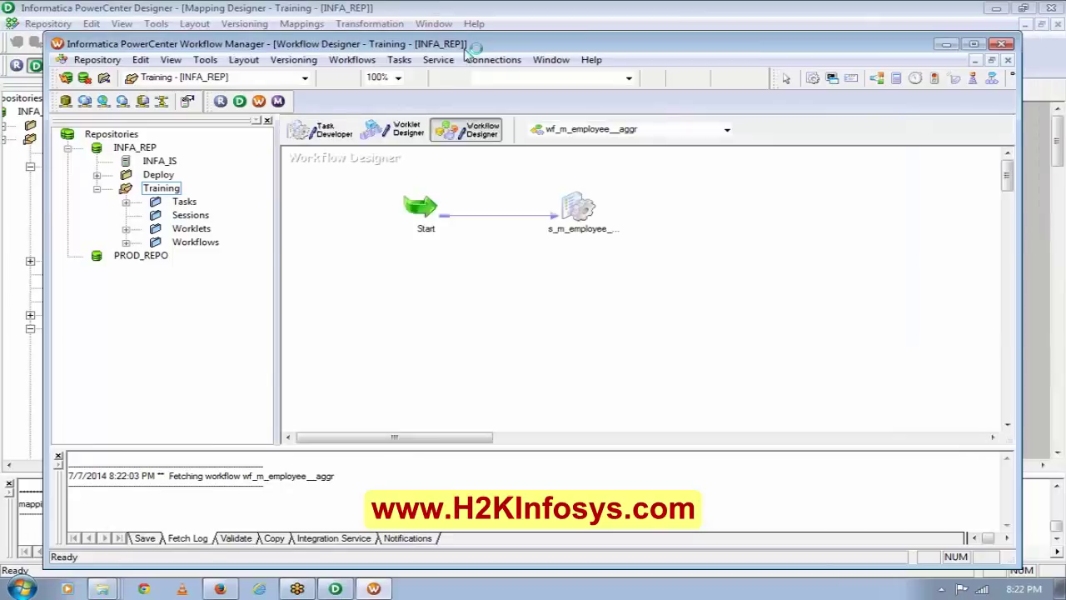
Maximize Workflow Manager and start a new Oracle relational connection.
double_click(467, 48)
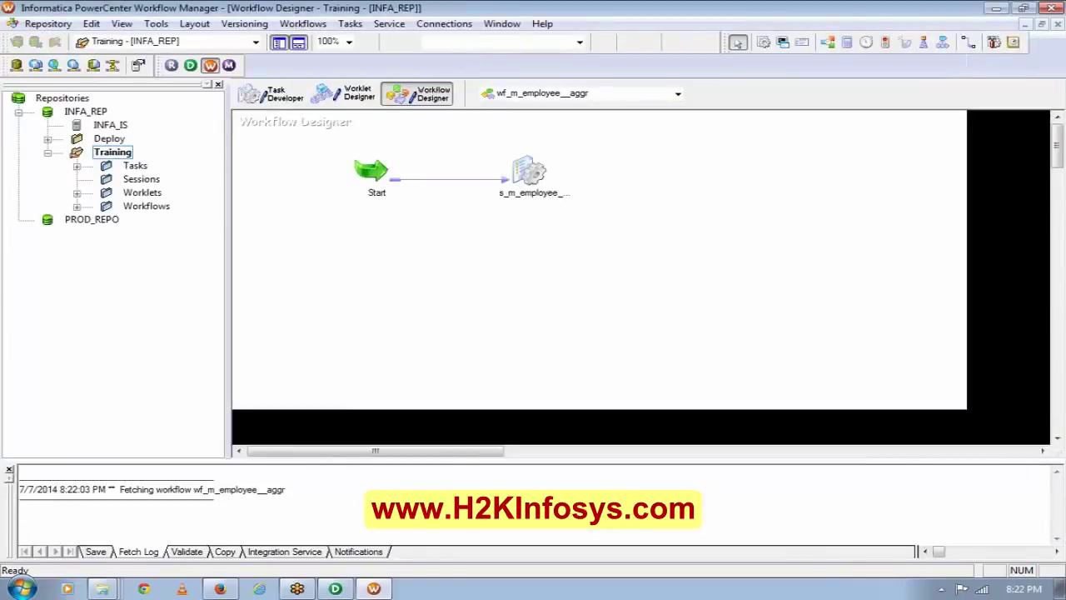
left_click(442, 25)
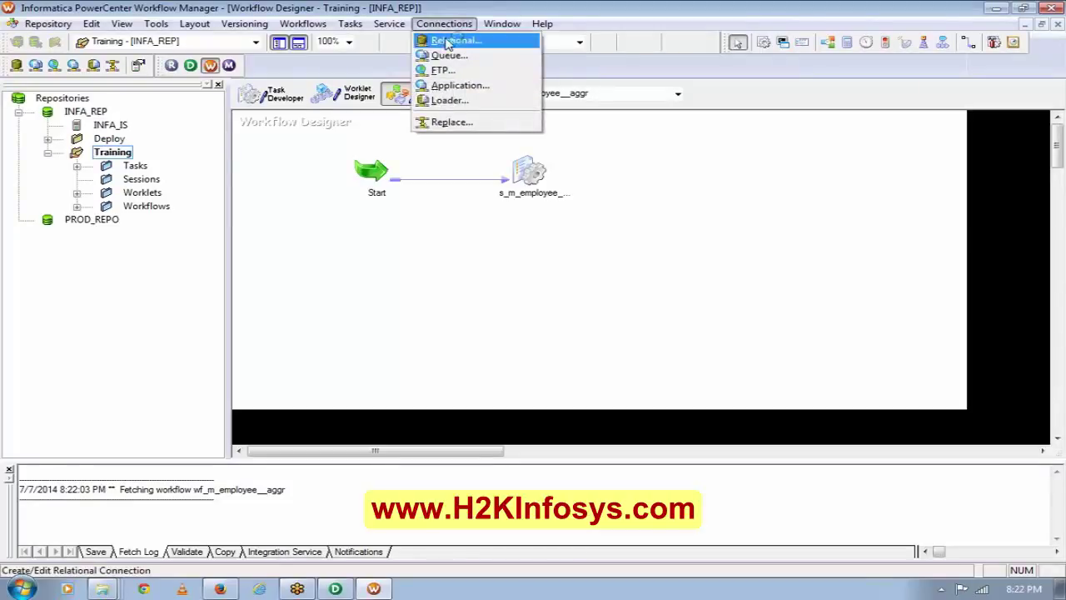
left_click(450, 44)
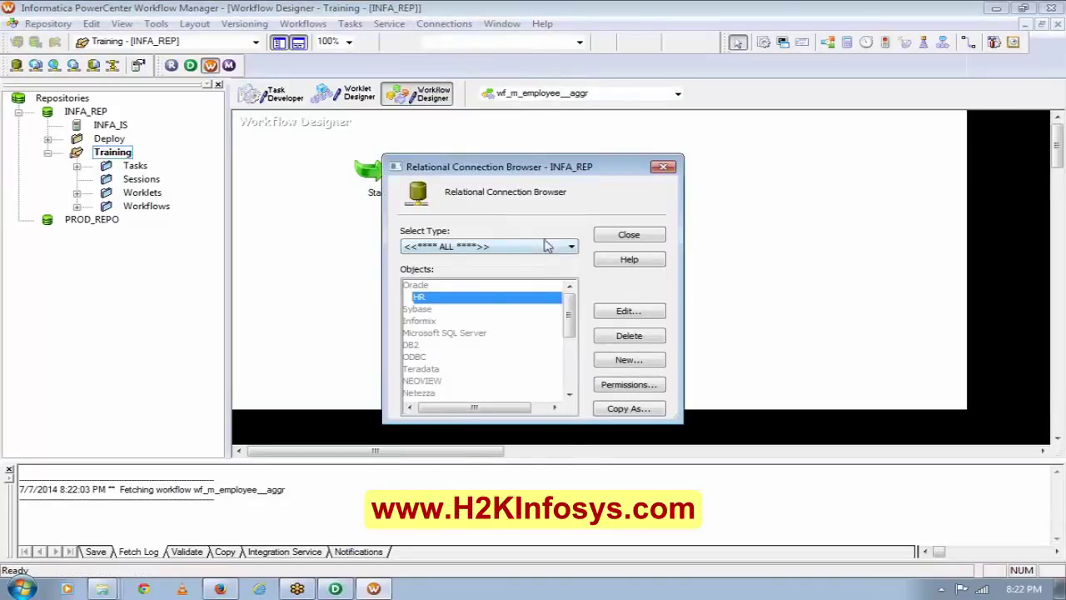
left_click(547, 247)
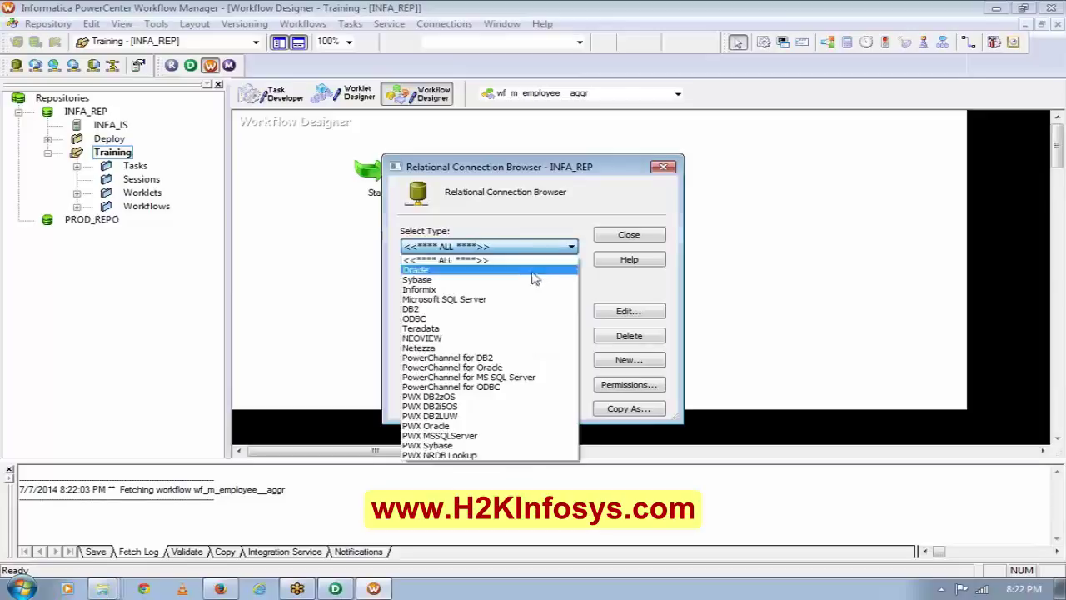
left_click(533, 272)
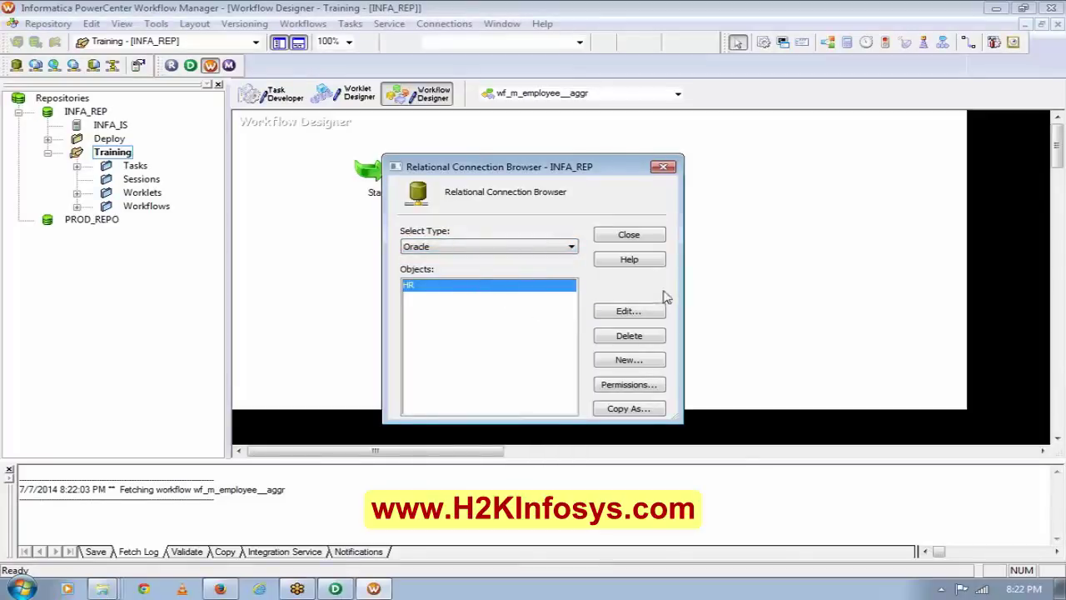
left_click(630, 362)
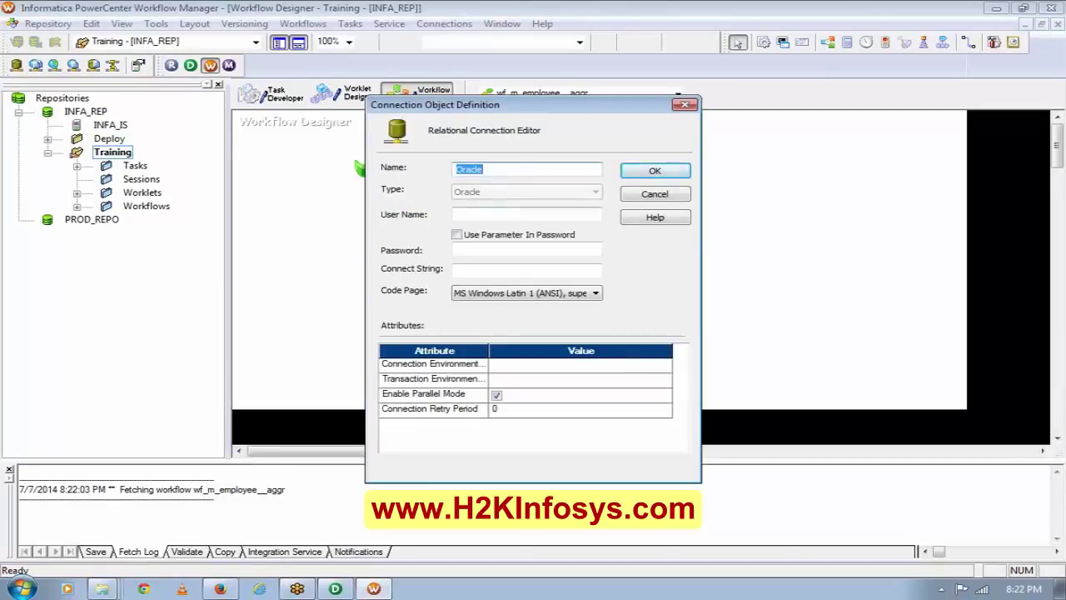
Name the connection HR_DEV, enter the HR credentials and connect string orcl, and save it.
left_click(526, 214)
key("shift+Tab")
type("HR")
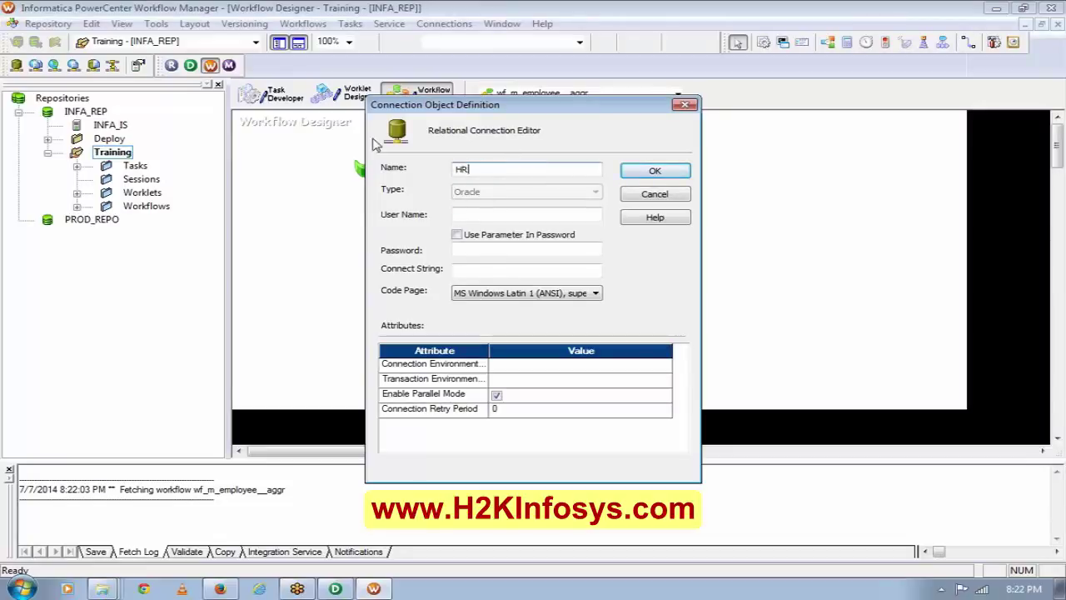
type("_DEV")
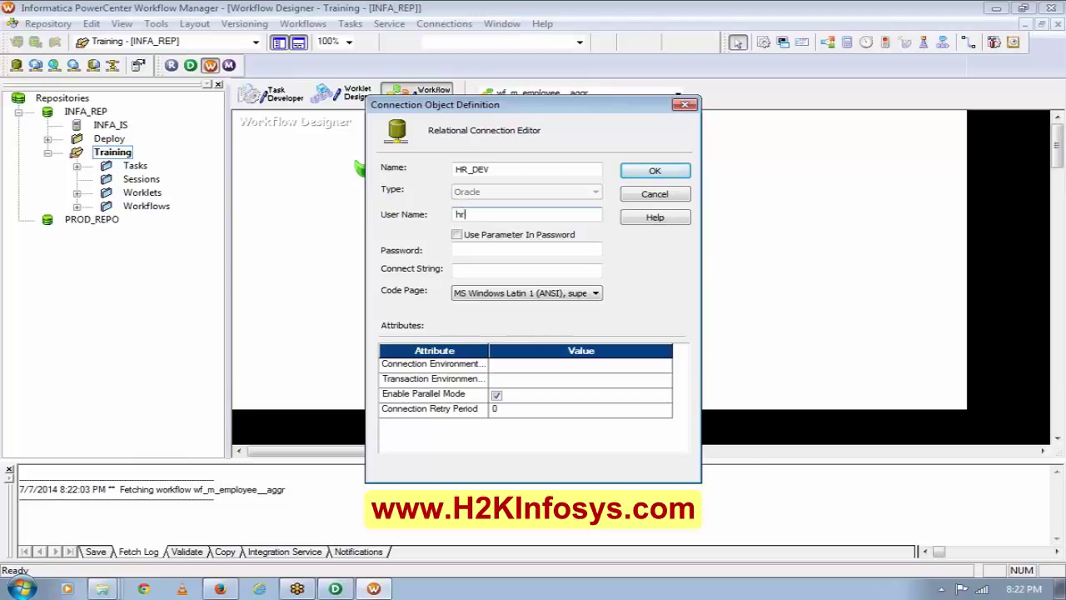
key("Tab")
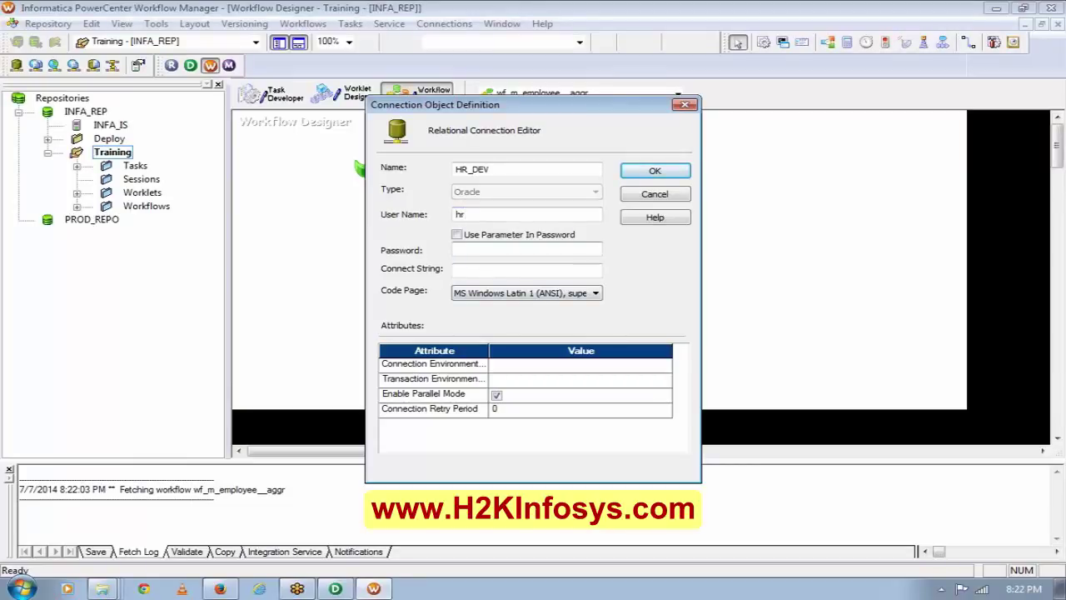
type("hr")
key("Tab")
key("Tab")
left_click(457, 269)
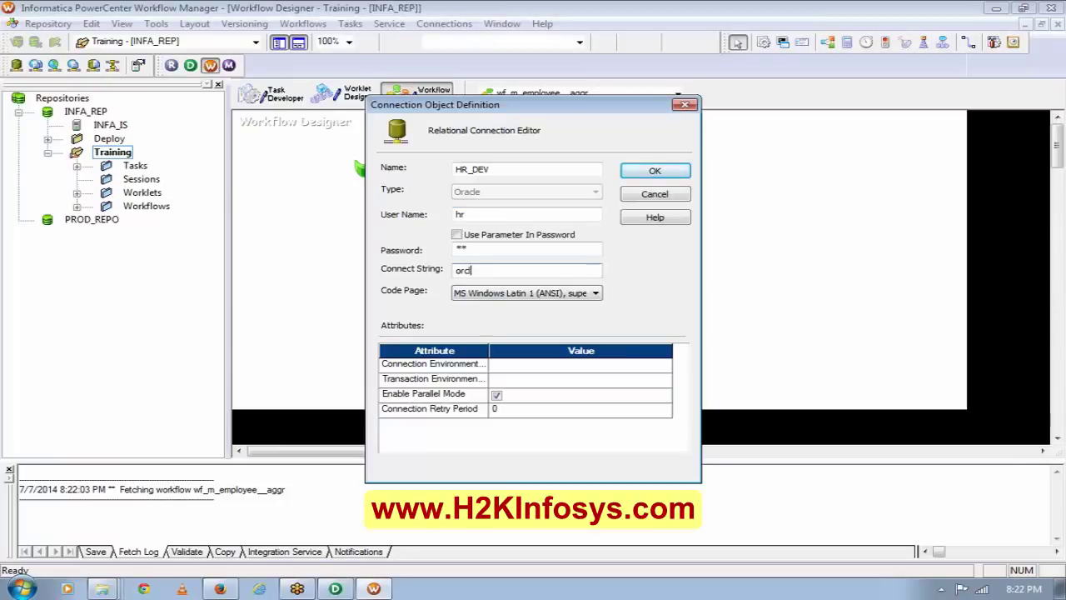
left_click(655, 172)
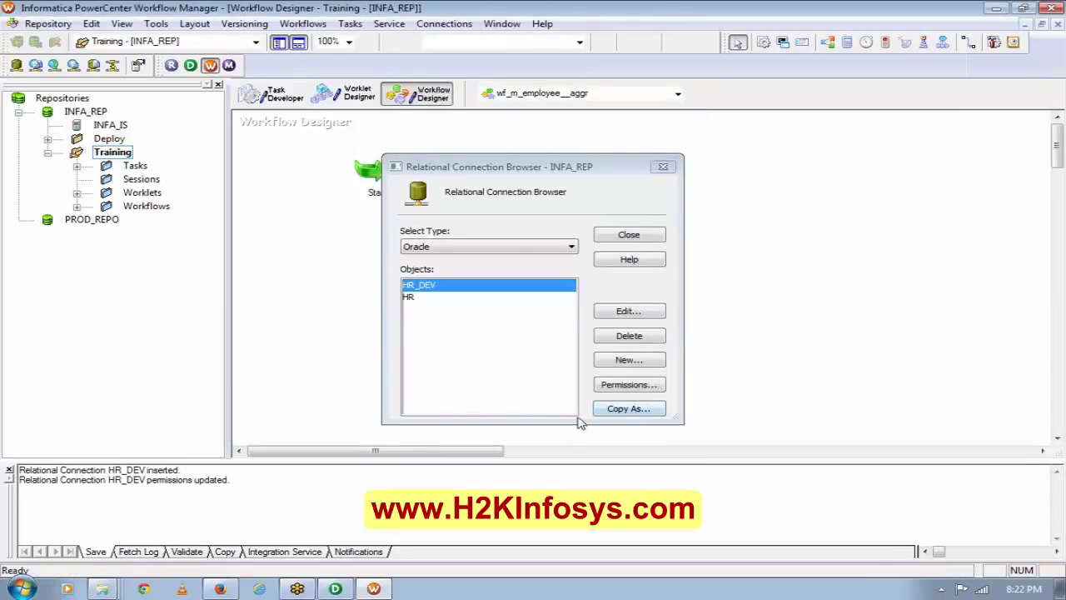
Close the connection list and return to PowerCenter Designer's navigator.
left_click(647, 236)
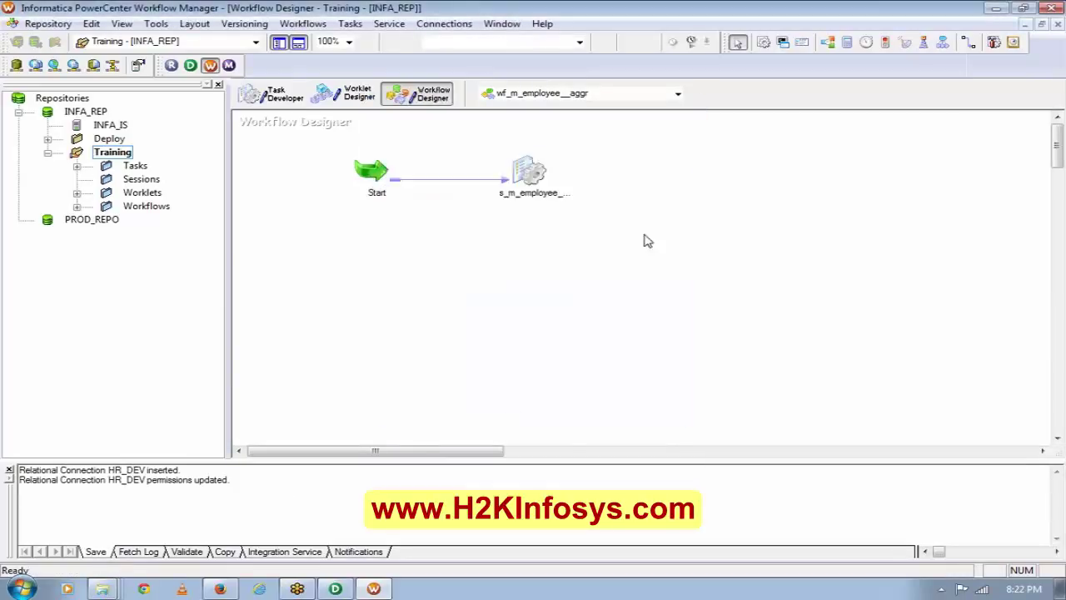
key("alt+Tab")
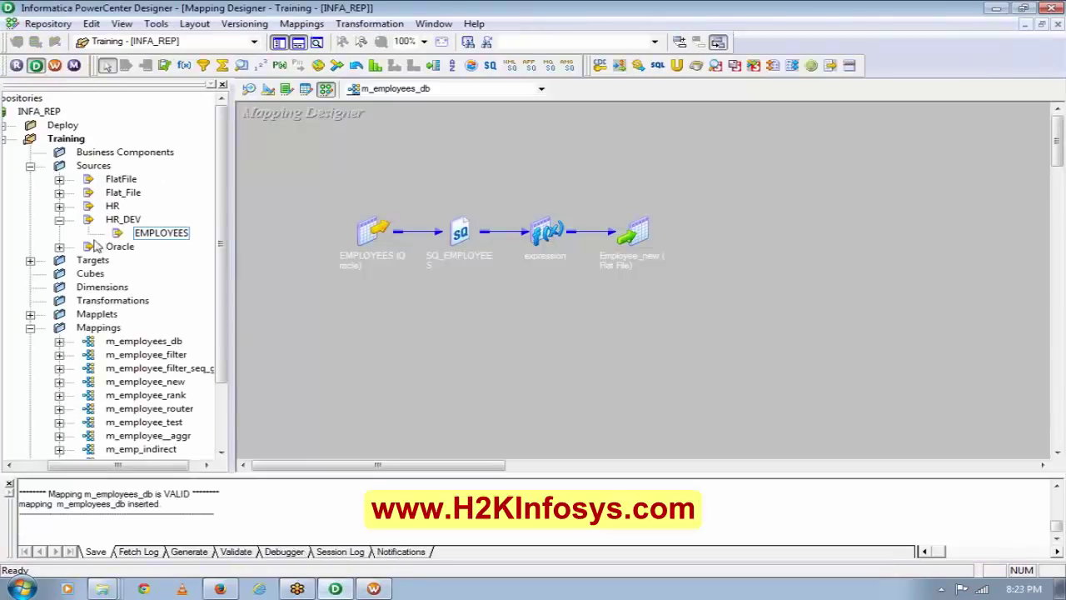
left_click(59, 219)
left_click_drag(222, 238, 231, 340)
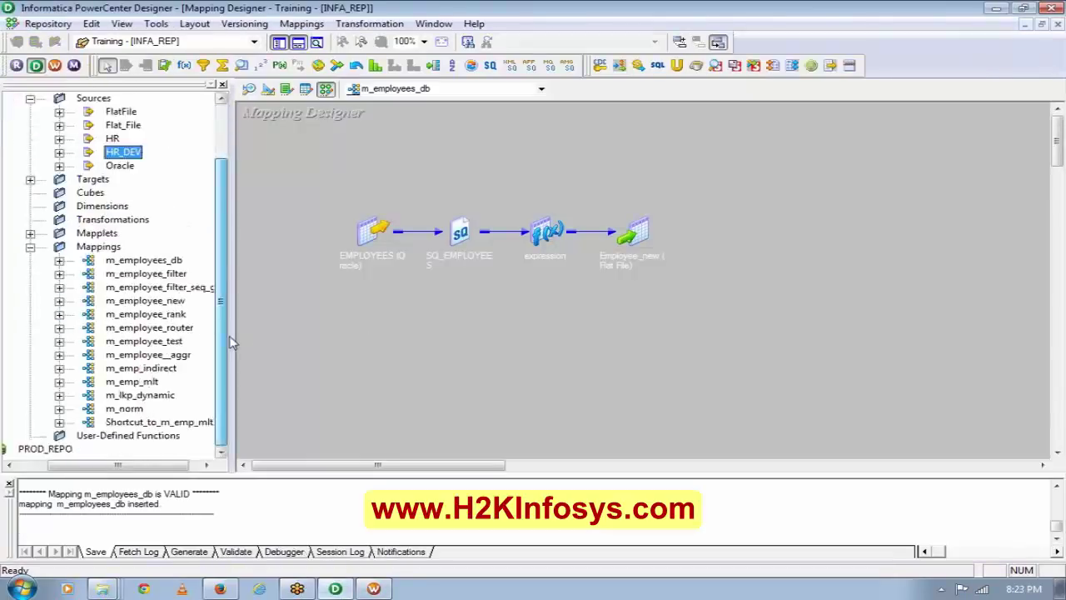
Generate a non-reusable workflow wf_m_employees_db from m_employees_db with HR_DEV as source connection.
left_click(154, 261)
right_click(153, 263)
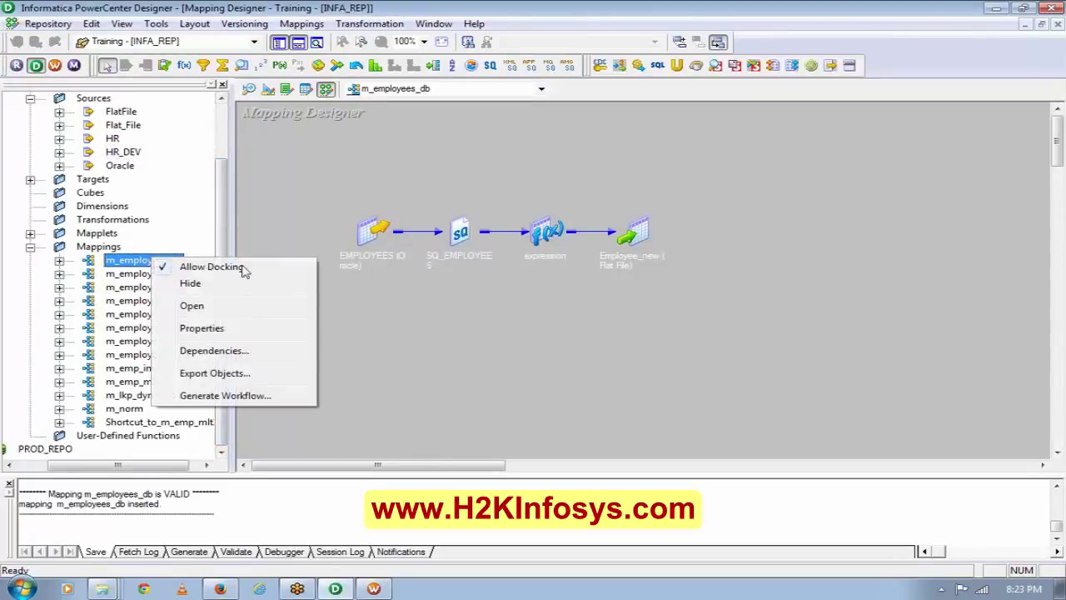
left_click(219, 395)
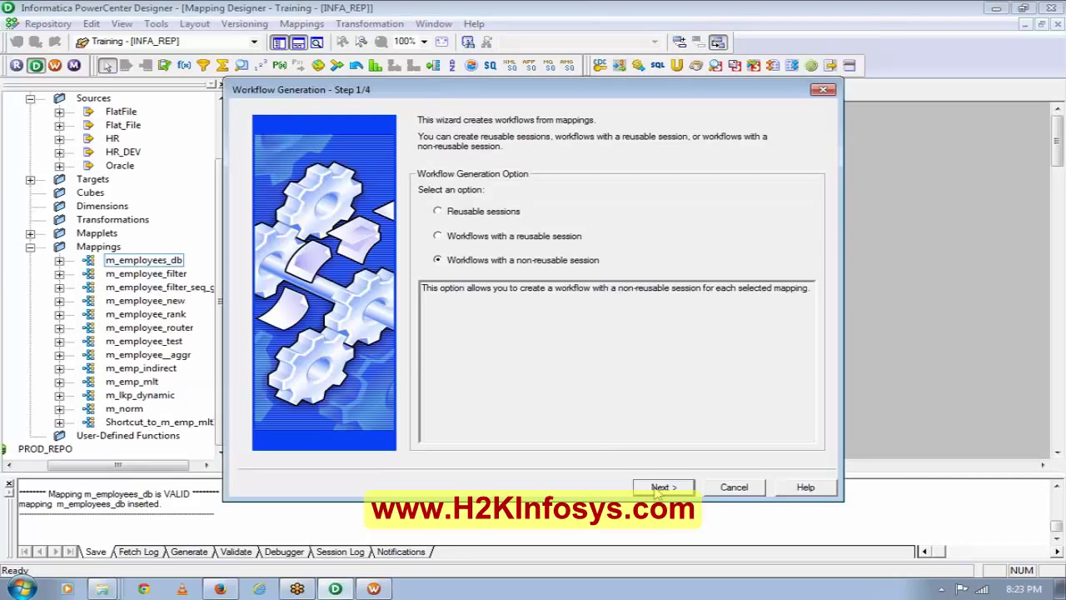
left_click(658, 487)
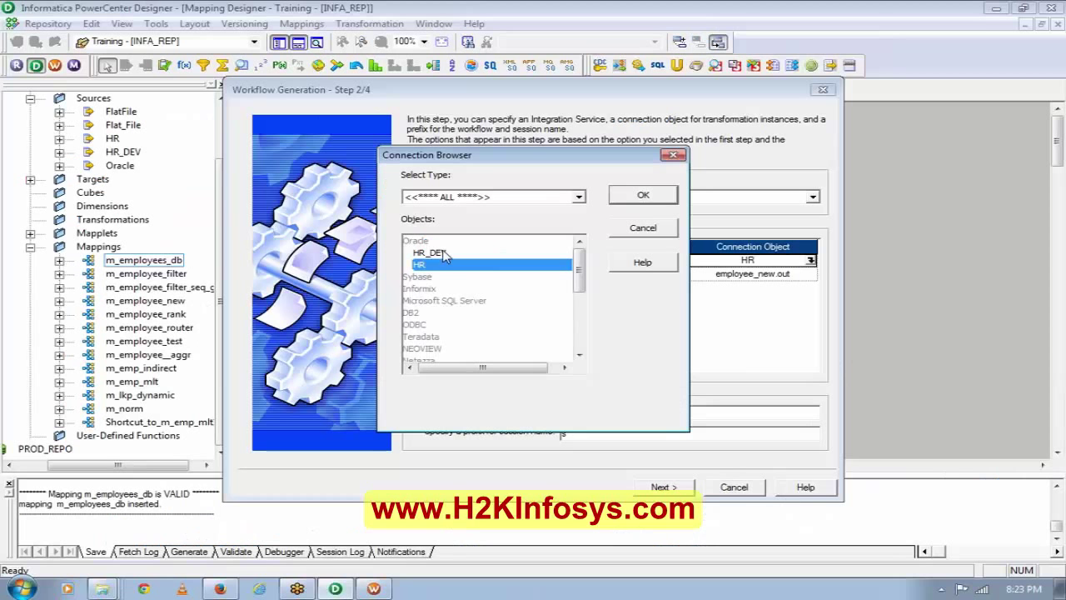
left_click(440, 254)
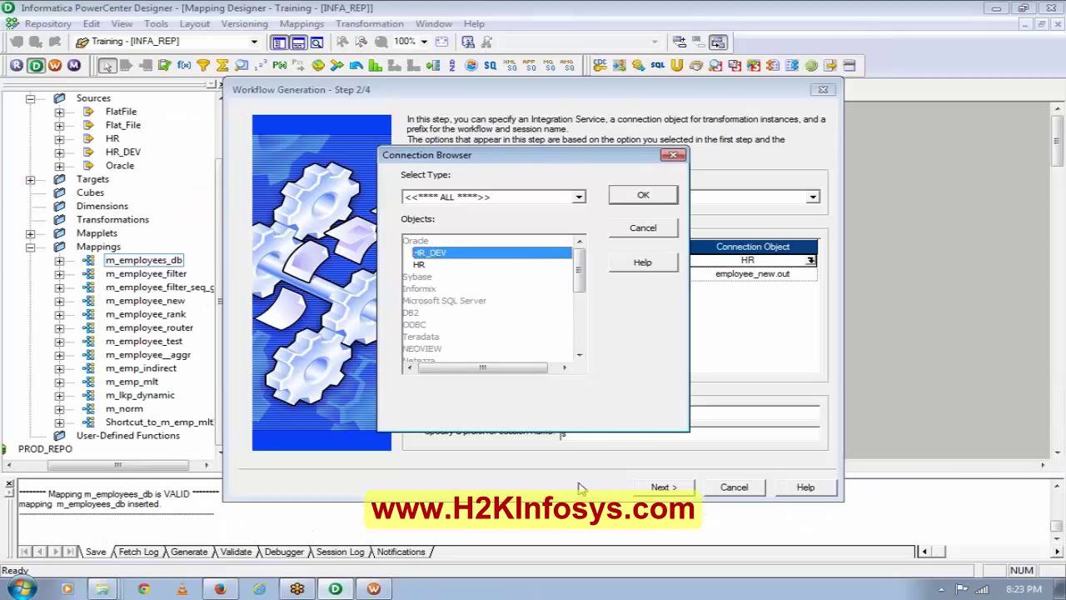
left_click(633, 194)
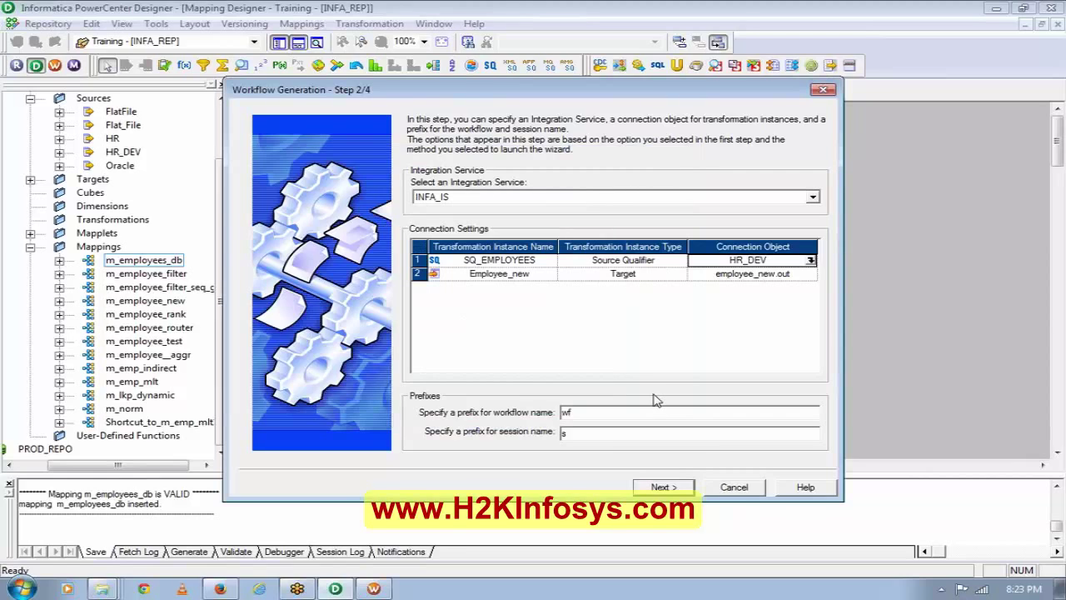
left_click(659, 490)
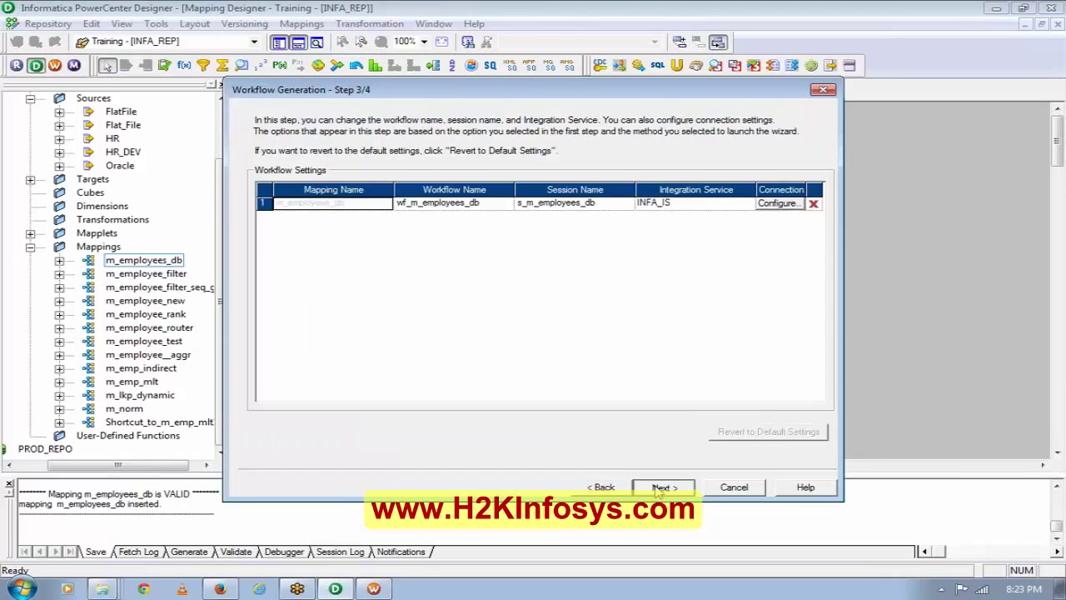
left_click(660, 489)
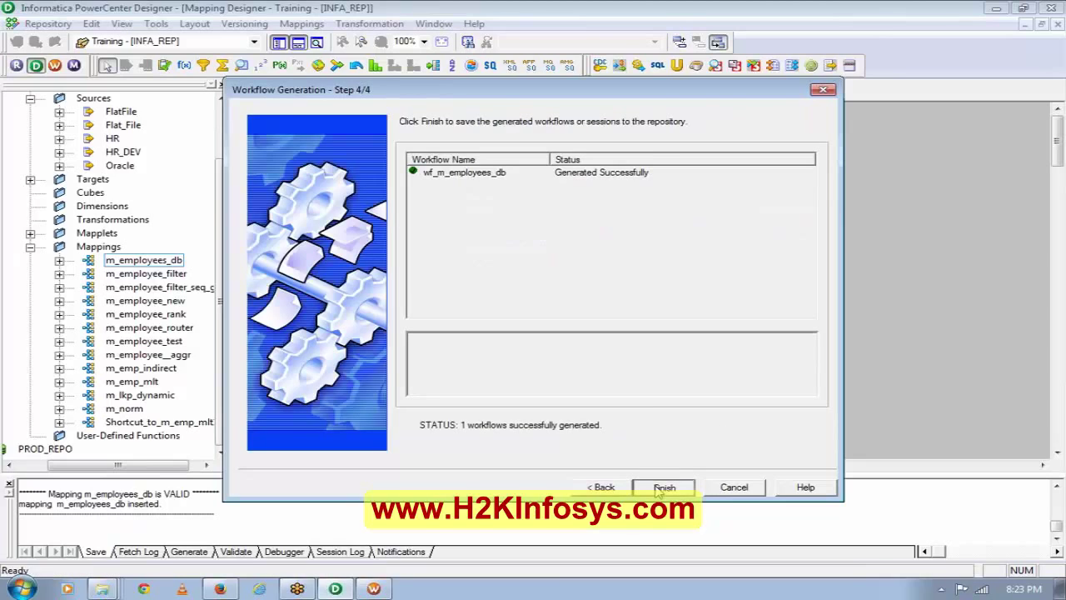
left_click(658, 487)
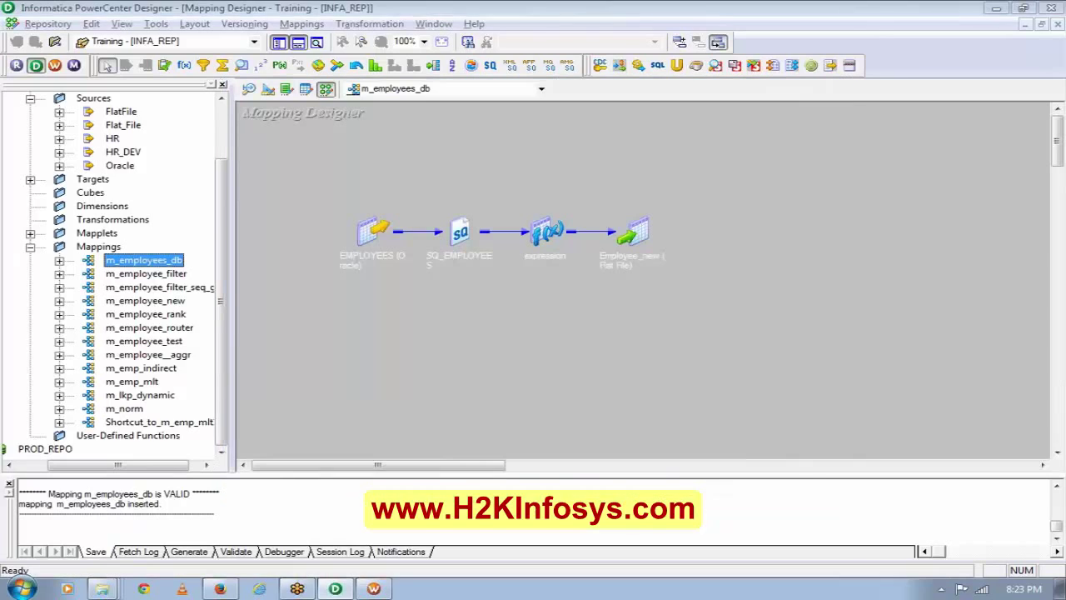
Refresh the Training folder in Workflow Manager by disconnecting and reopening it.
key("alt+Tab")
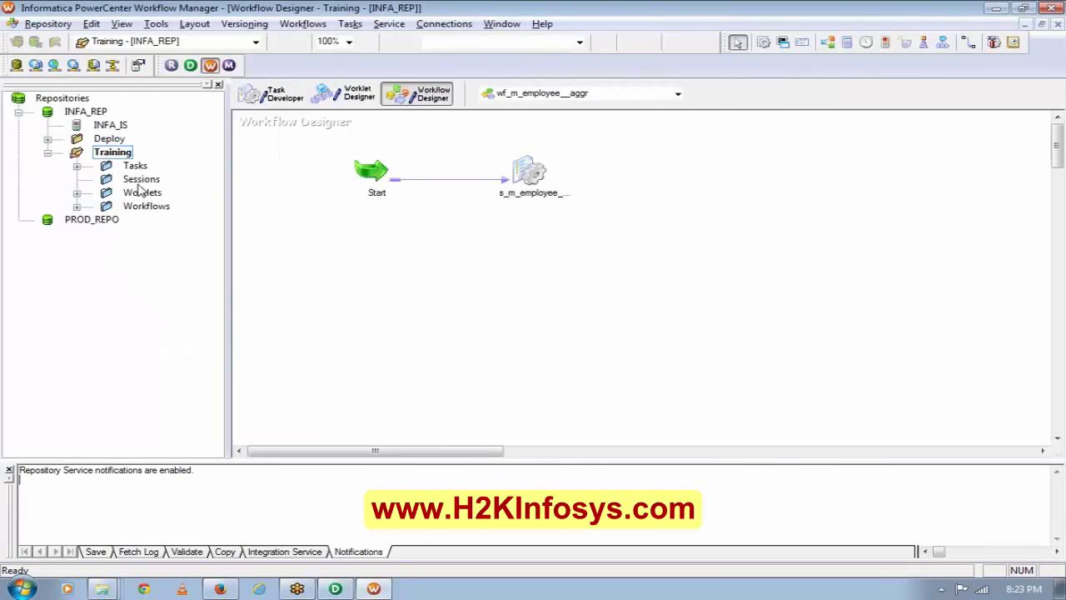
right_click(126, 156)
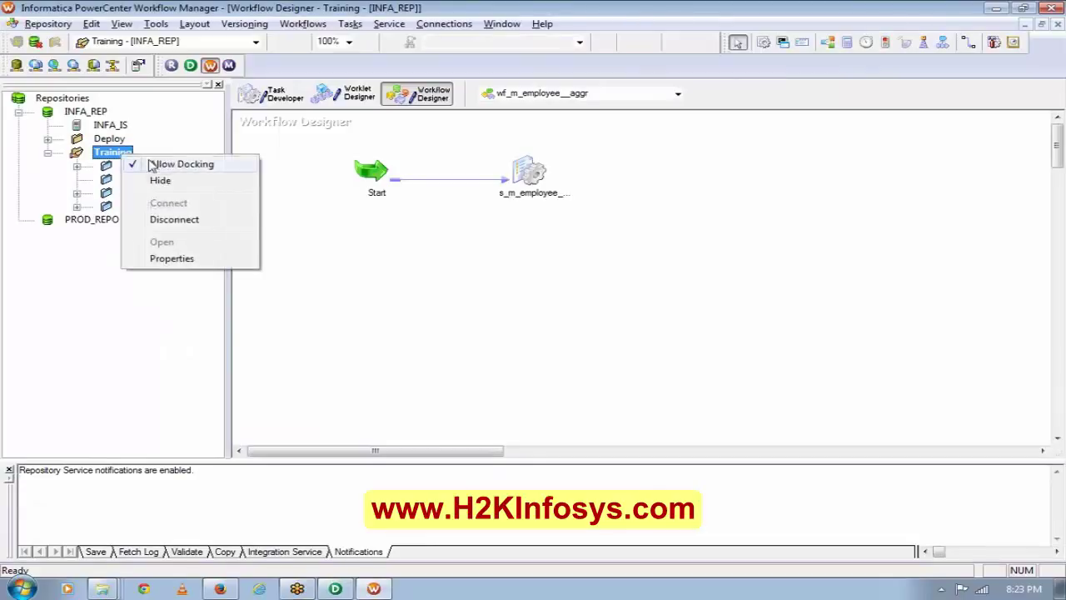
left_click(173, 222)
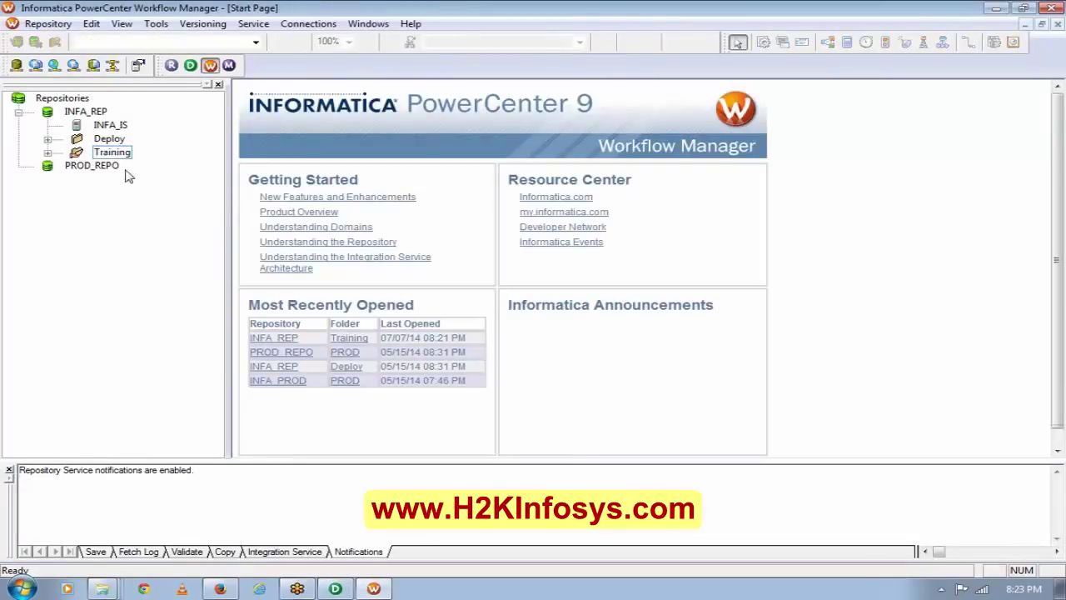
double_click(117, 155)
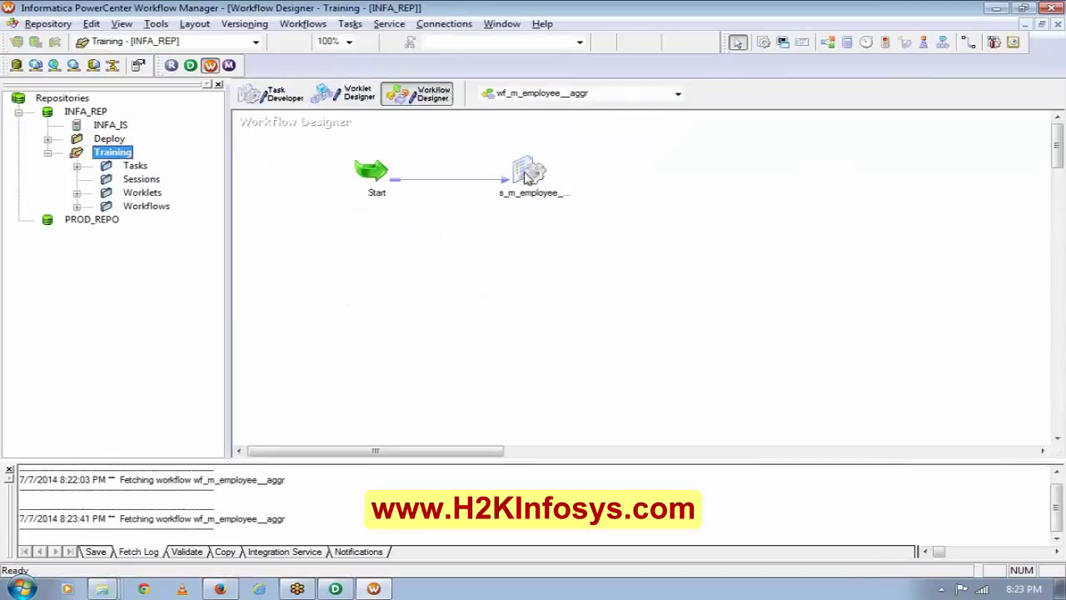
Inspect the s_m_employee__aggr session's SQ_employees_new source mapping settings.
double_click(522, 166)
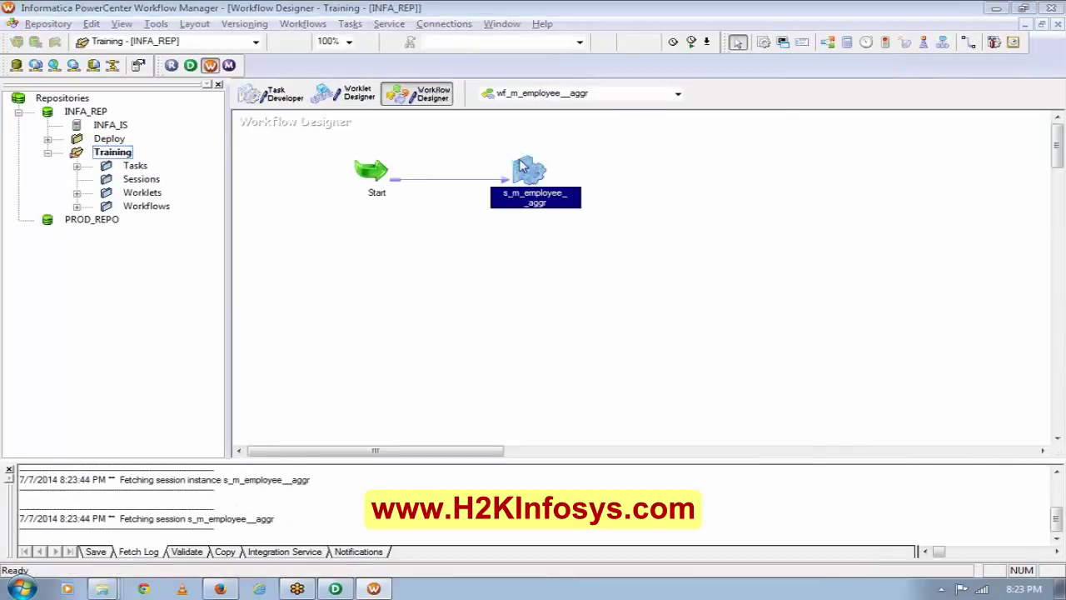
left_click(456, 126)
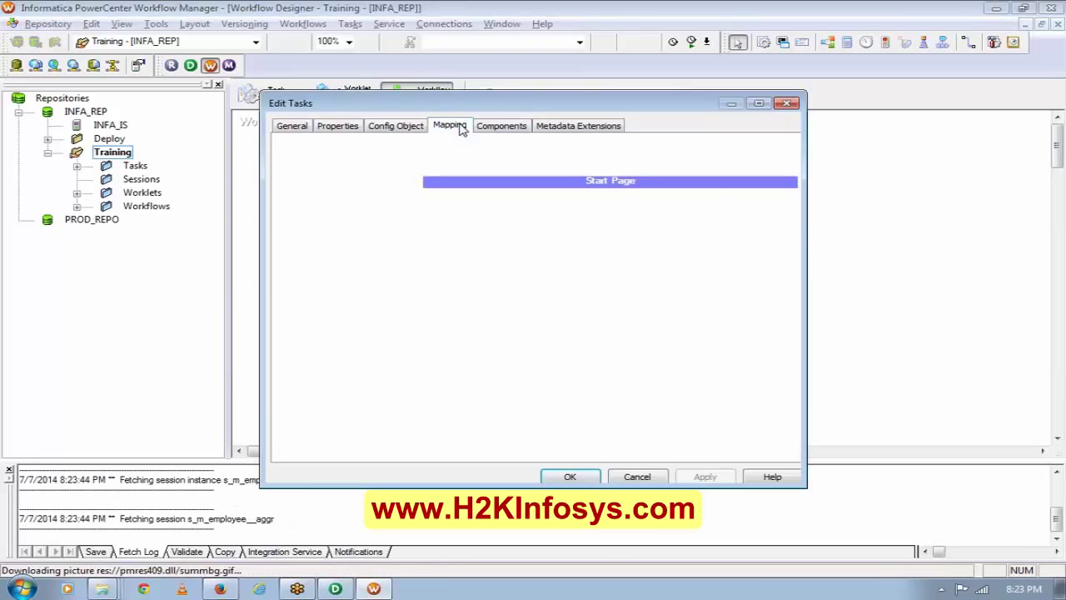
left_click(337, 243)
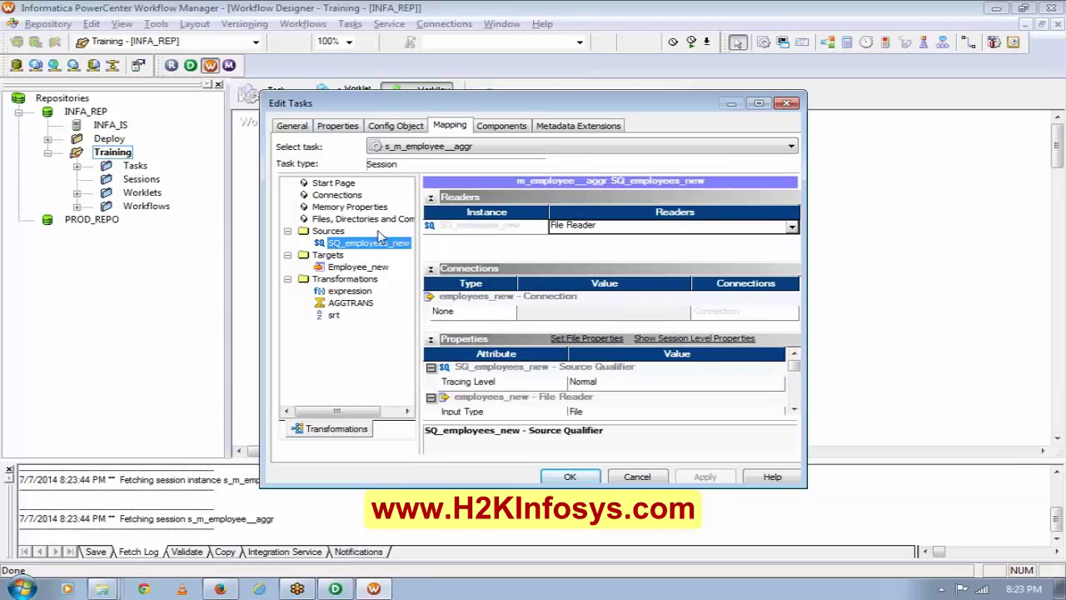
left_click(431, 198)
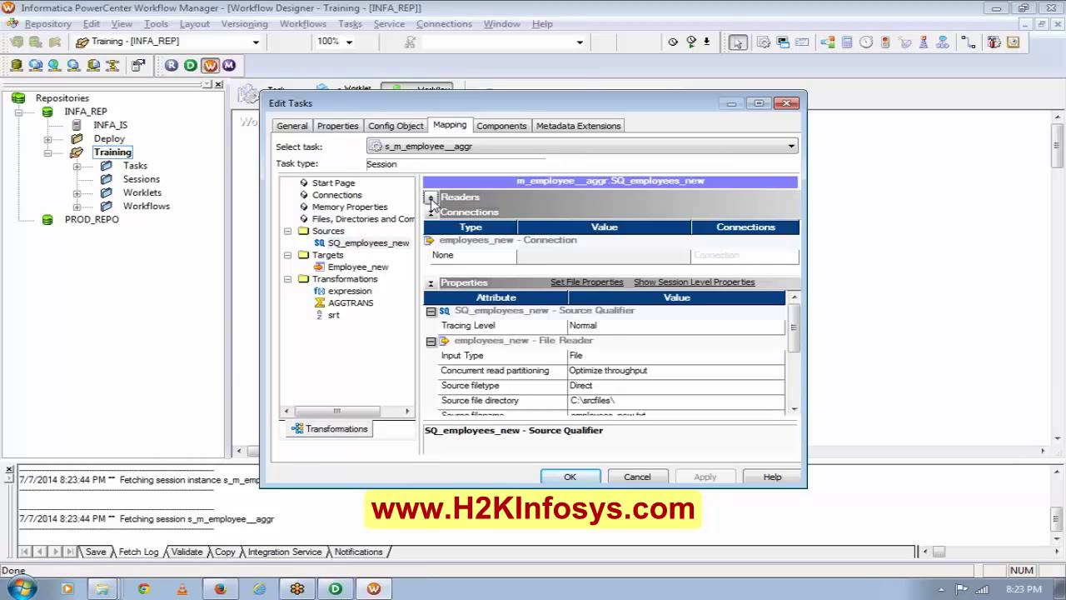
left_click(788, 104)
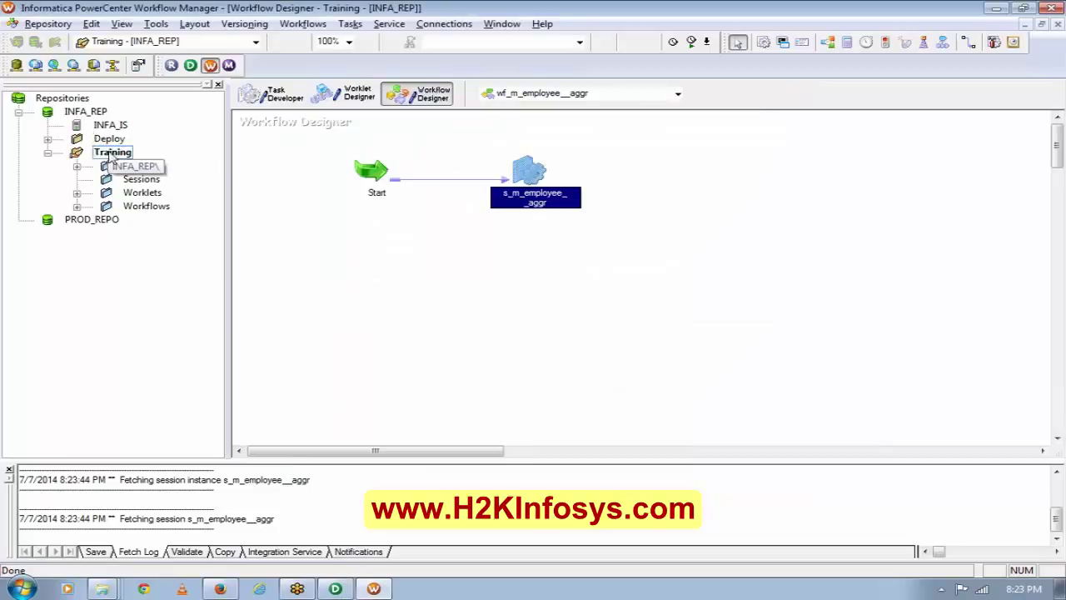
Reconnect the Training folder and open wf_m_employees_db in the Workflow Designer.
left_click(110, 155)
right_click(111, 155)
left_click(143, 217)
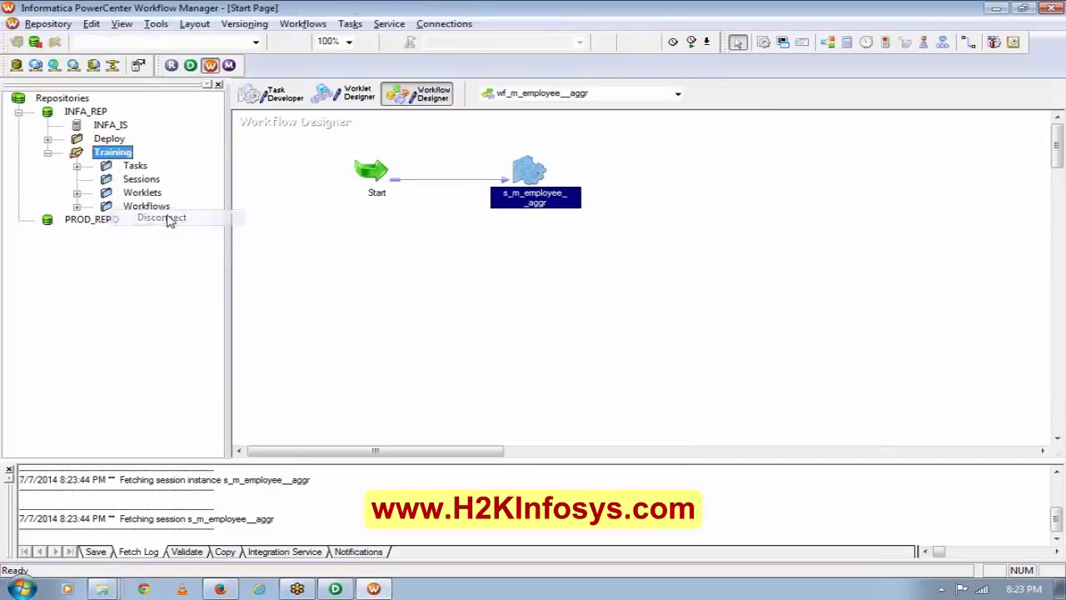
double_click(115, 156)
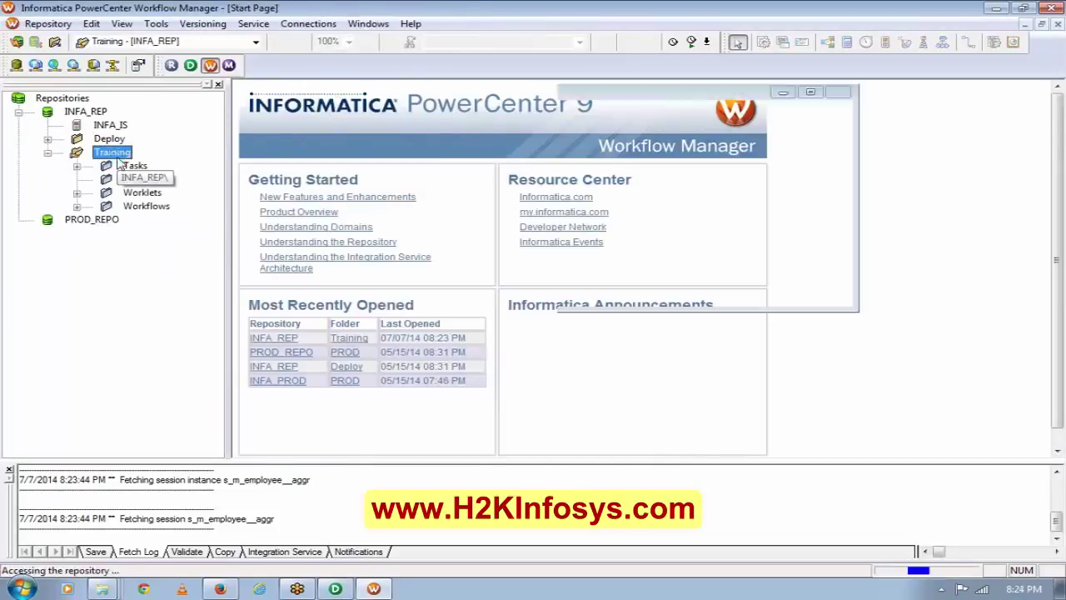
left_click(76, 206)
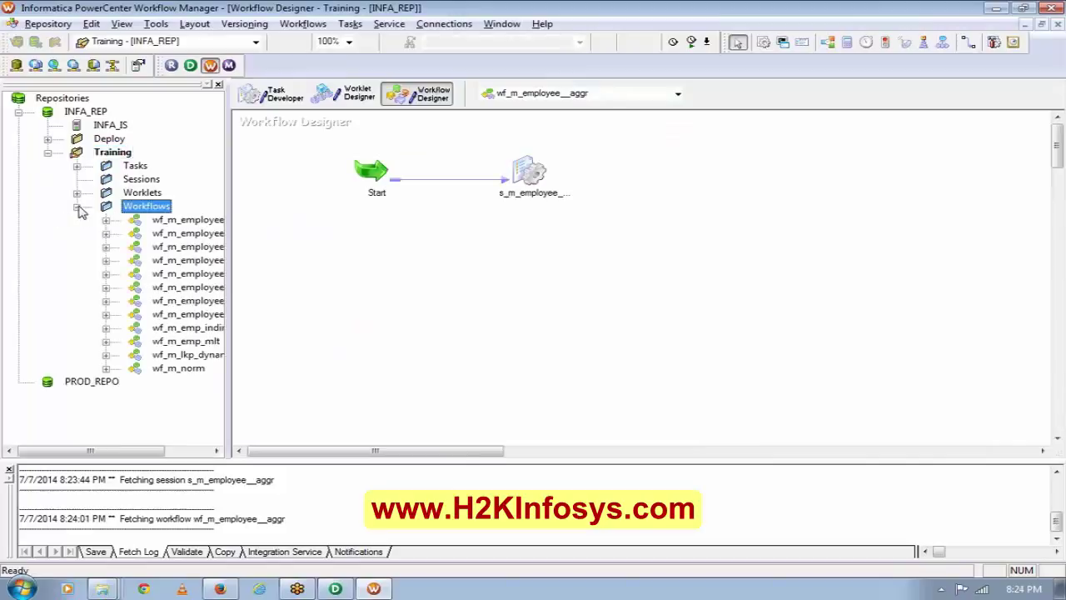
left_click_drag(156, 451, 200, 451)
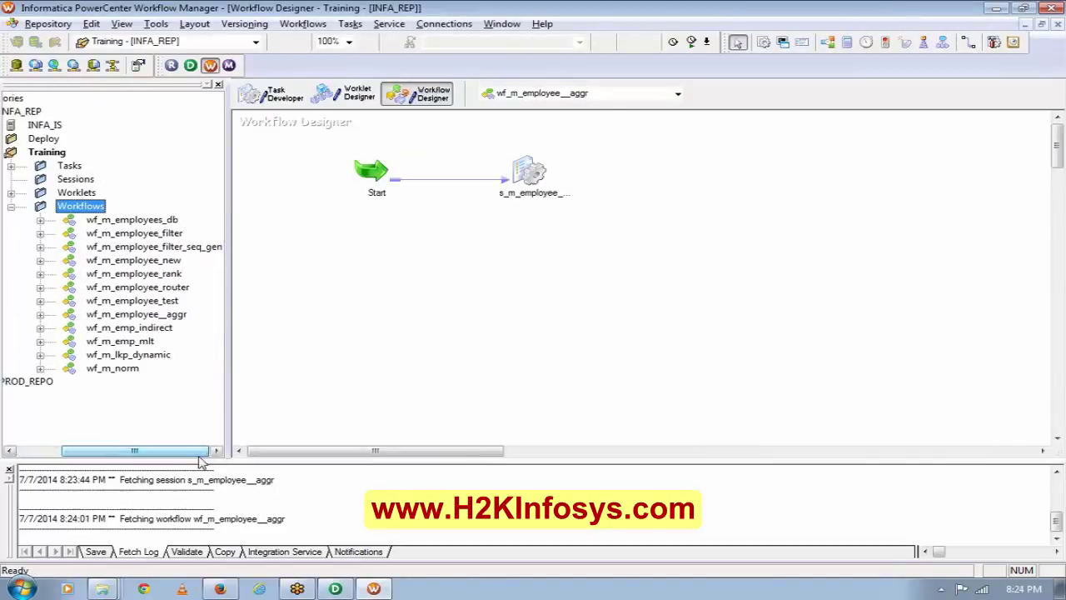
left_click_drag(127, 219, 393, 274)
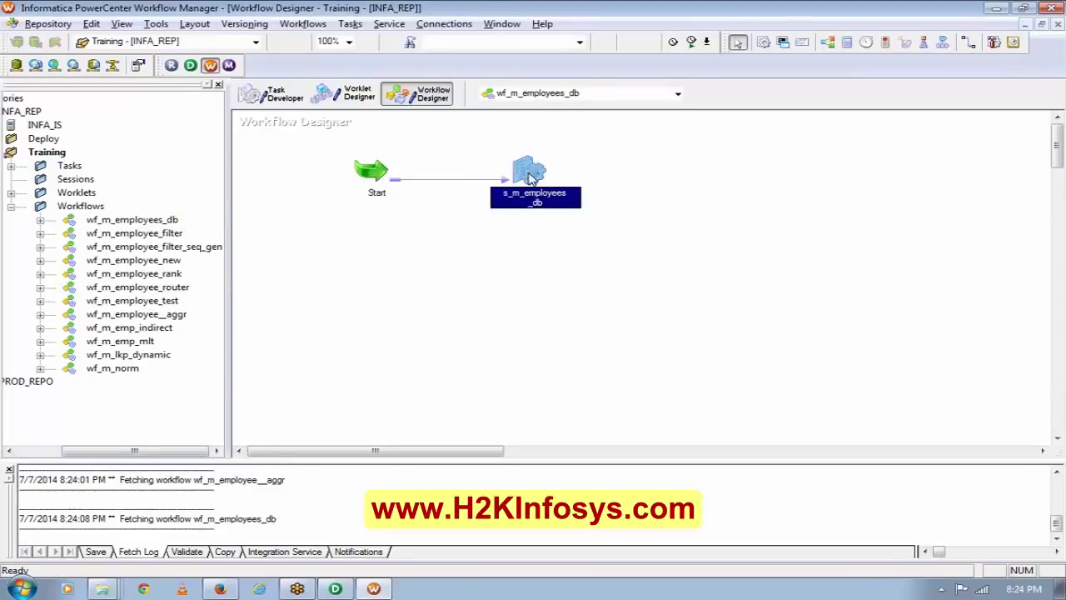
Set the s_m_employees_db session's SQ_EMPLOYEES source to read through the HR_DEV connection.
double_click(530, 177)
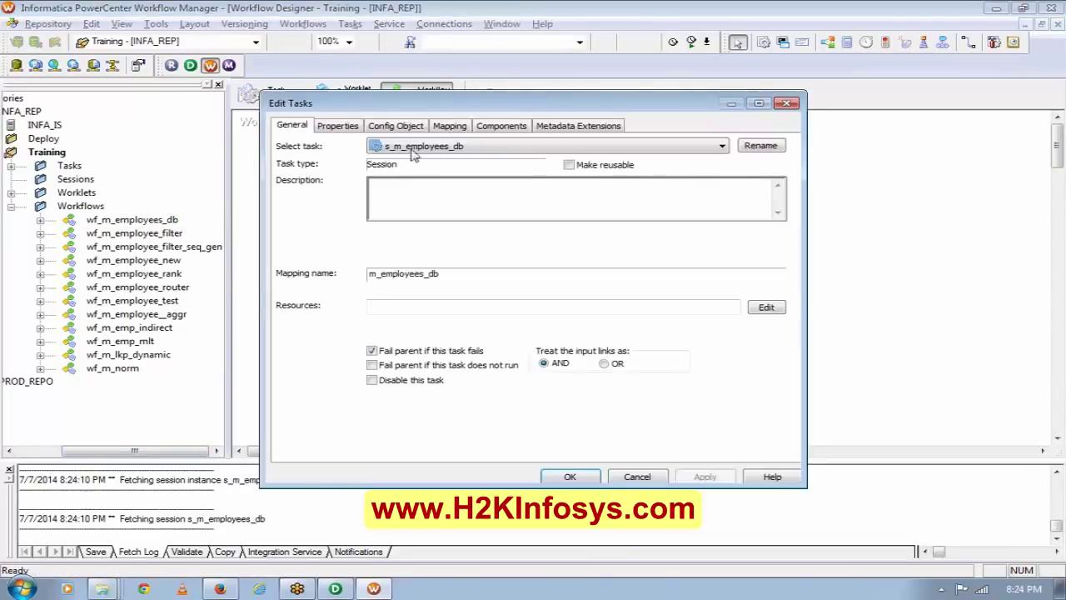
left_click(438, 131)
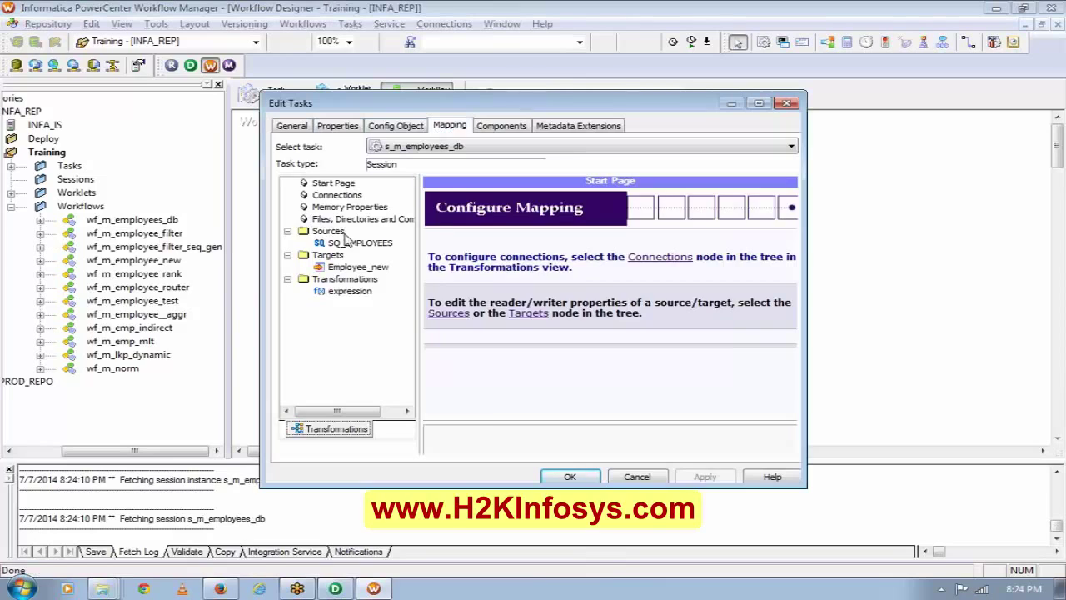
left_click(350, 243)
left_click(430, 198)
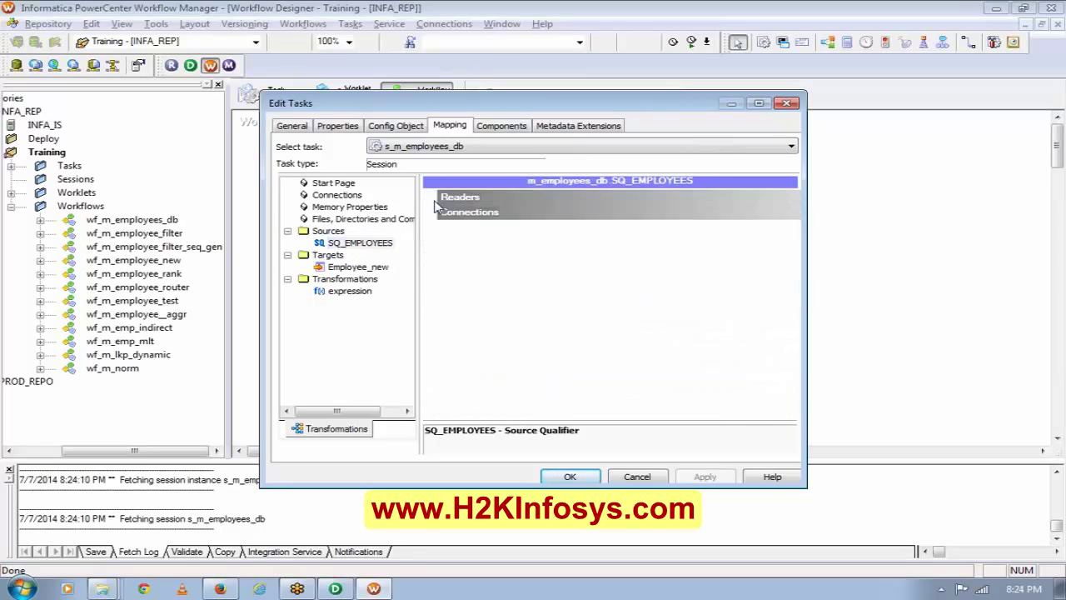
left_click(430, 213)
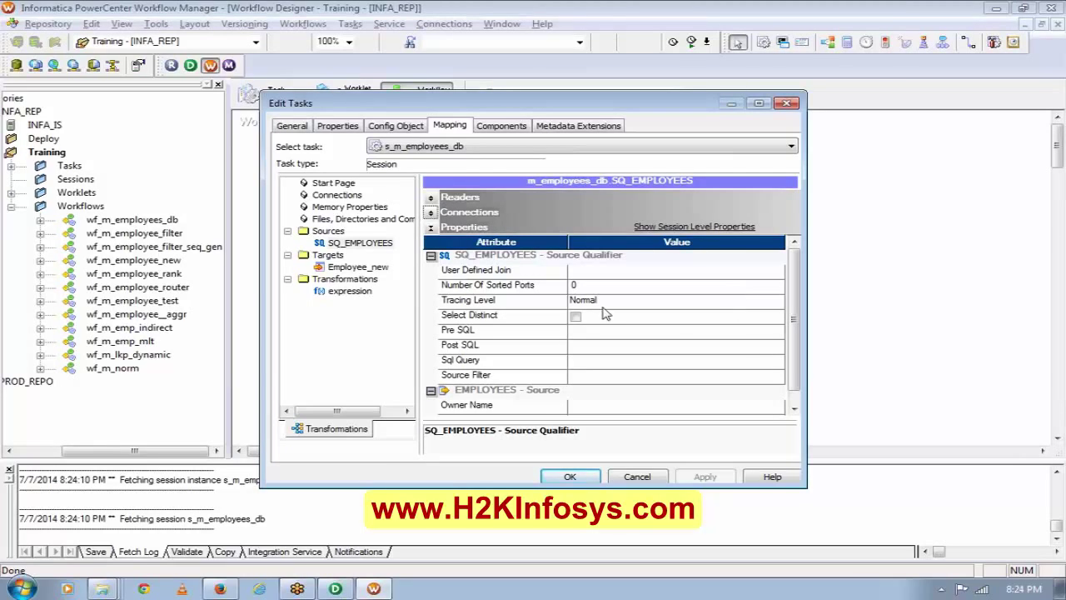
left_click(431, 213)
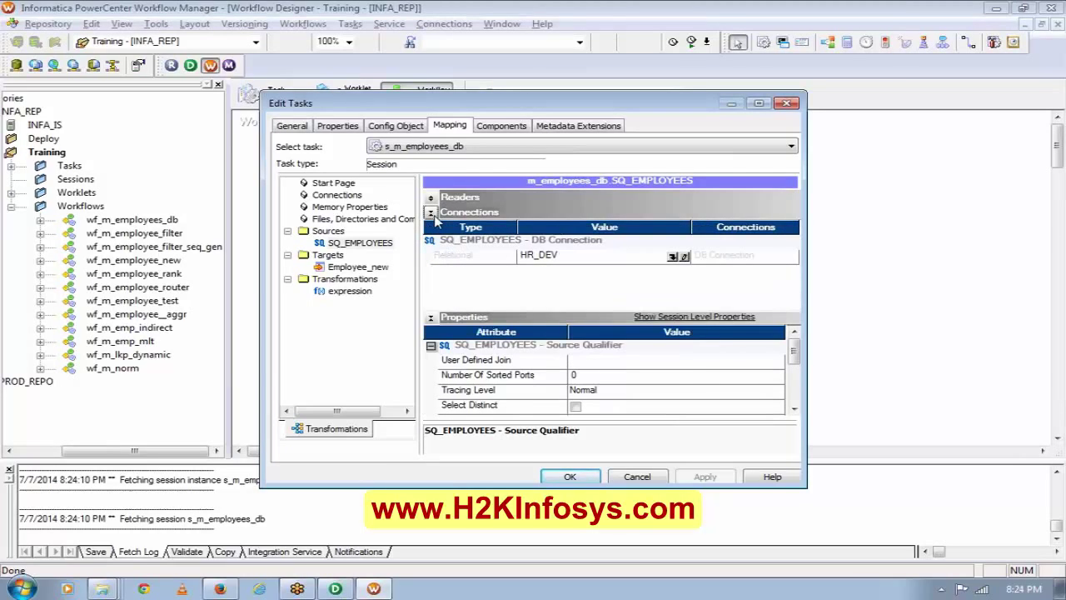
left_click(675, 258)
left_click(673, 257)
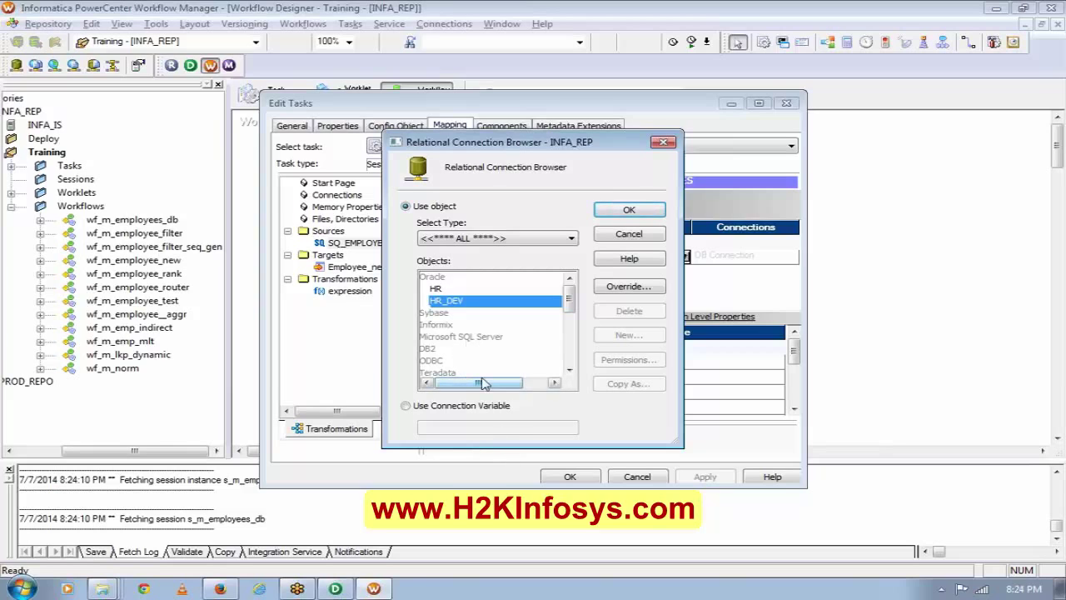
left_click(628, 210)
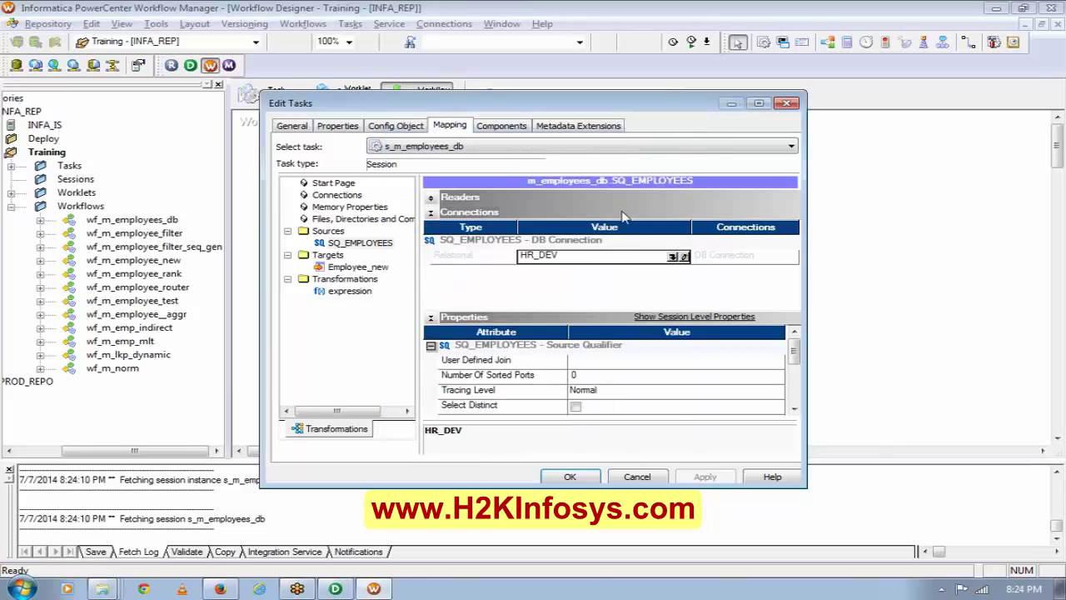
Set the Employee_new target's header option to output field names.
left_click(384, 267)
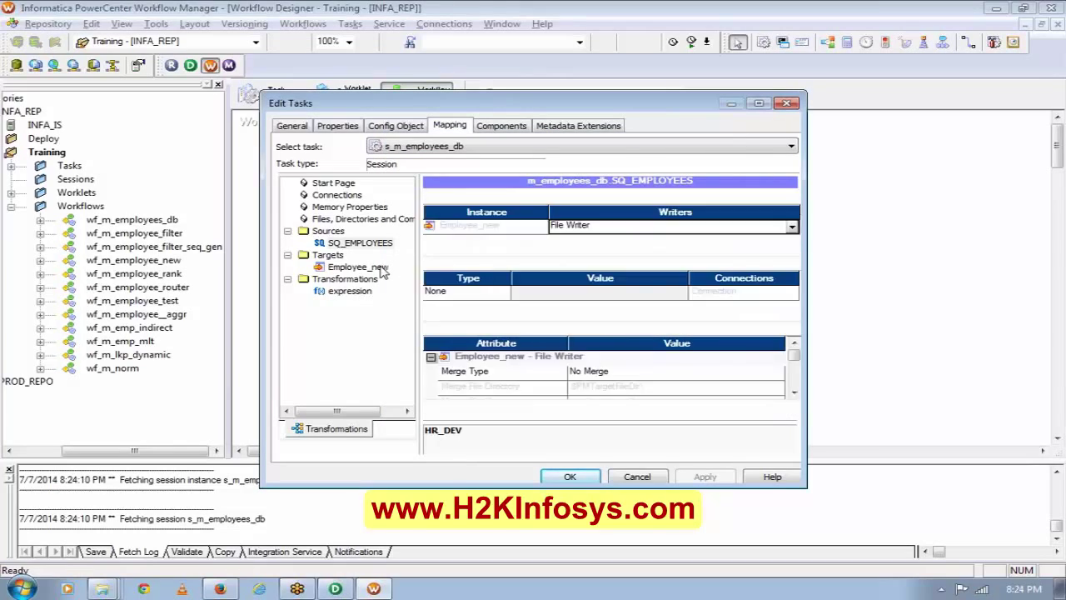
left_click(430, 198)
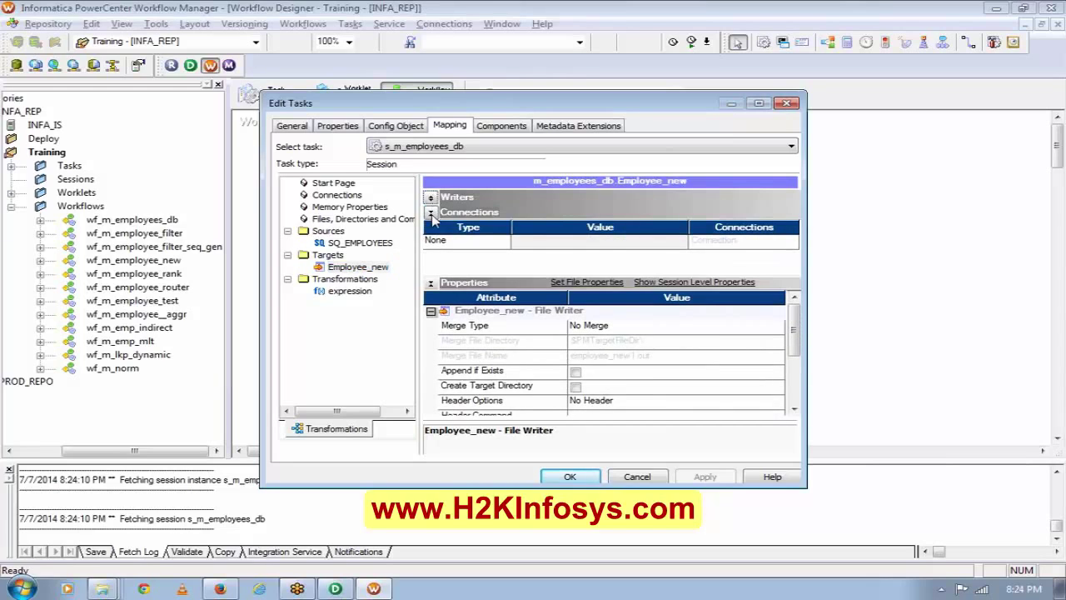
left_click(430, 212)
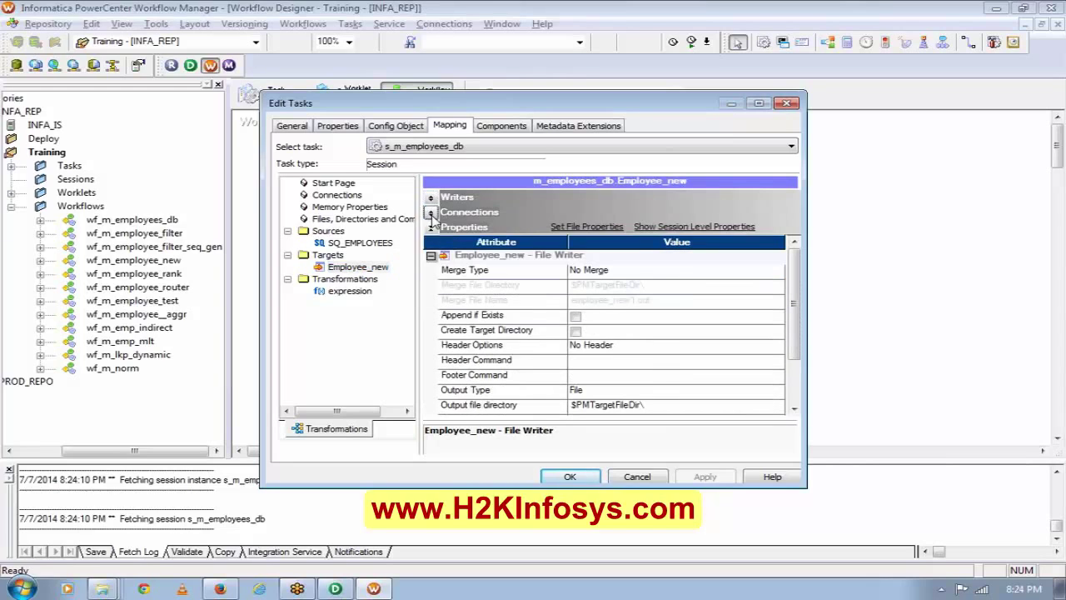
left_click(626, 346)
left_click(626, 347)
left_click(618, 372)
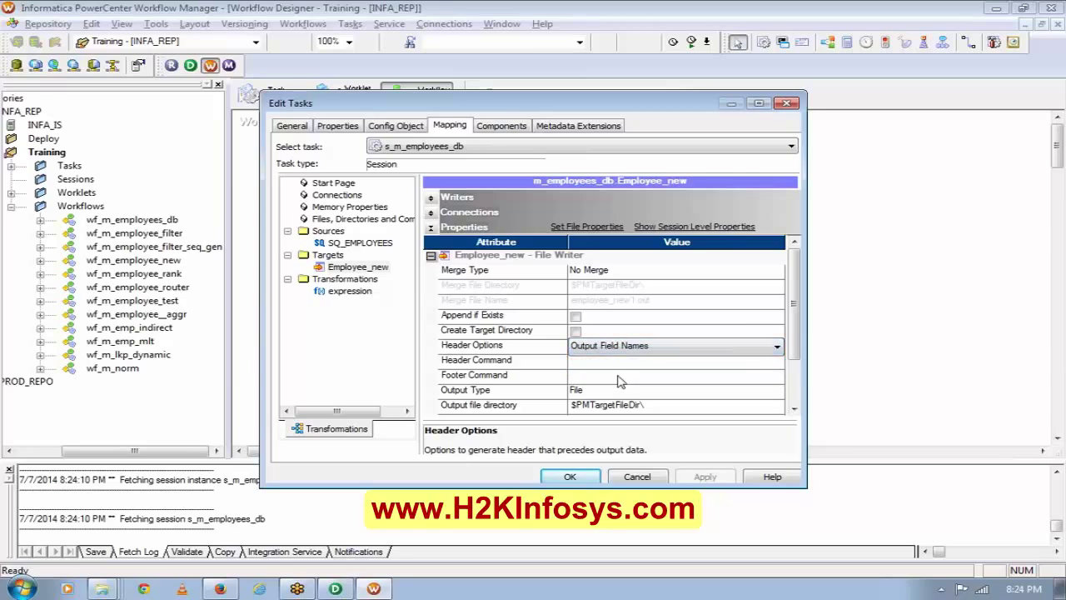
Edit the output directory, set output filename employee_new_db.txt, apply, and save the workflow.
scroll(787, 417, "down", 2)
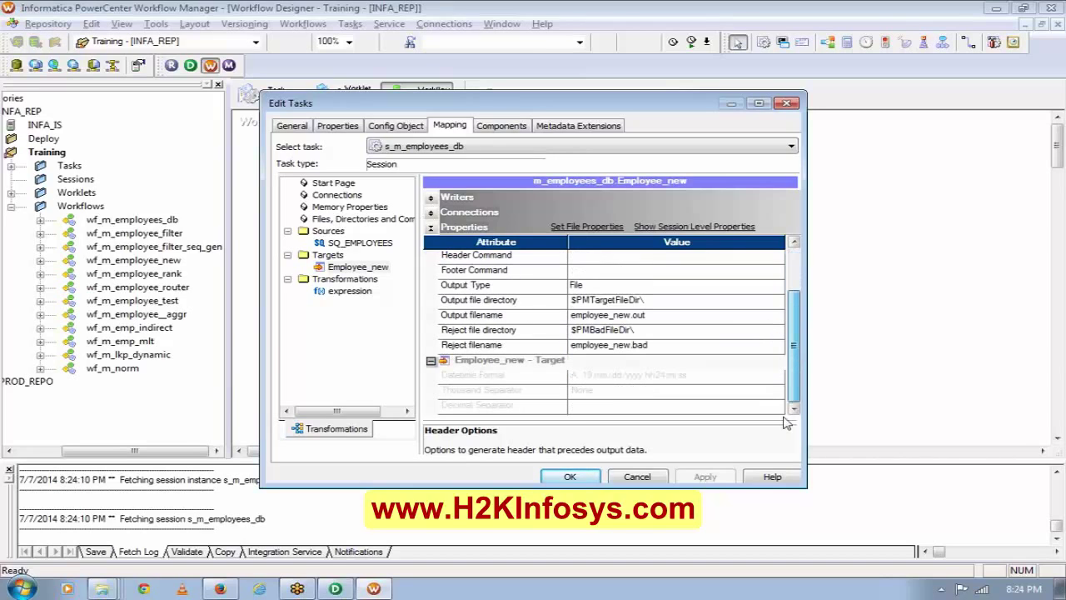
left_click(625, 302)
left_click(626, 302)
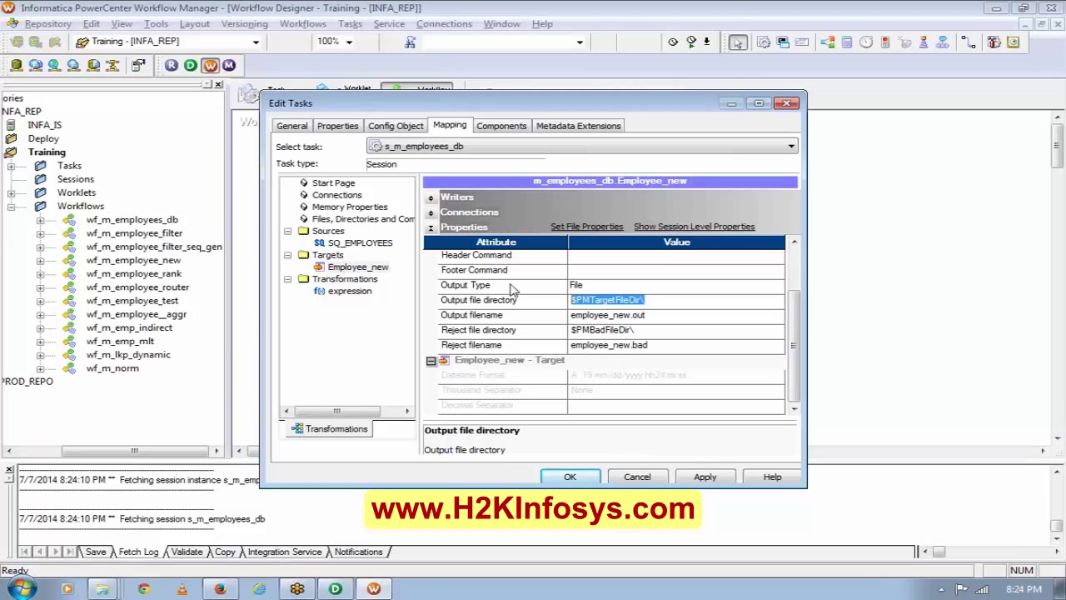
type("C:\\tgtfiles\\")
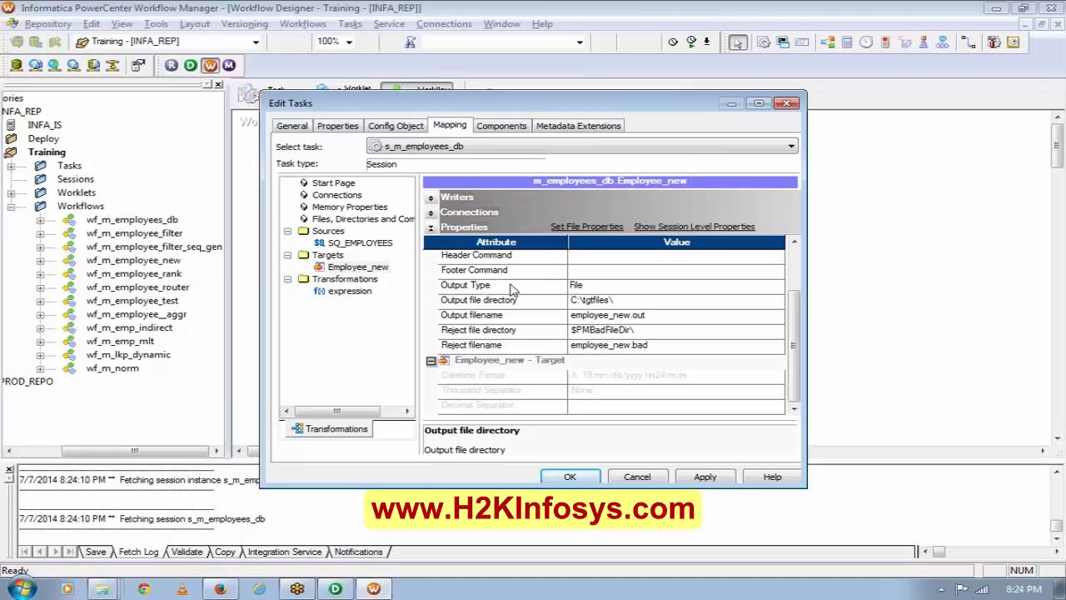
key("Down")
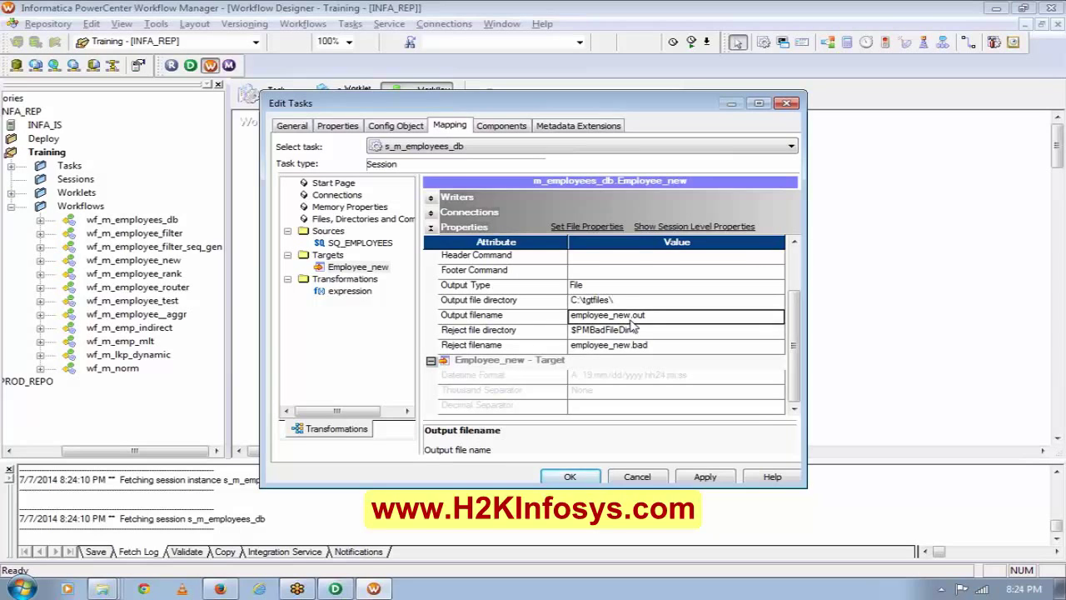
left_click(624, 315)
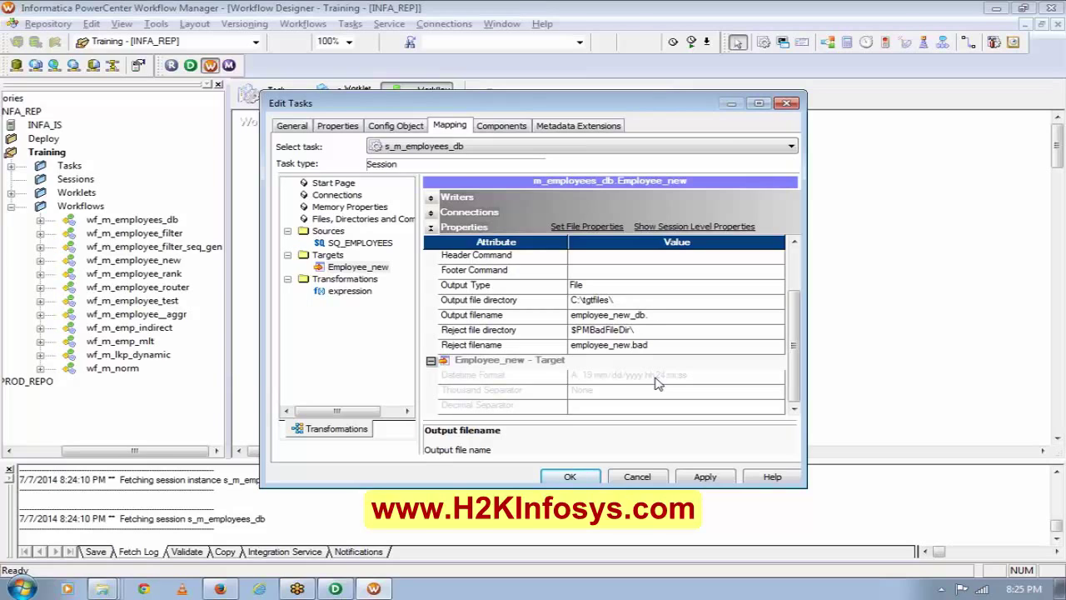
left_click(704, 477)
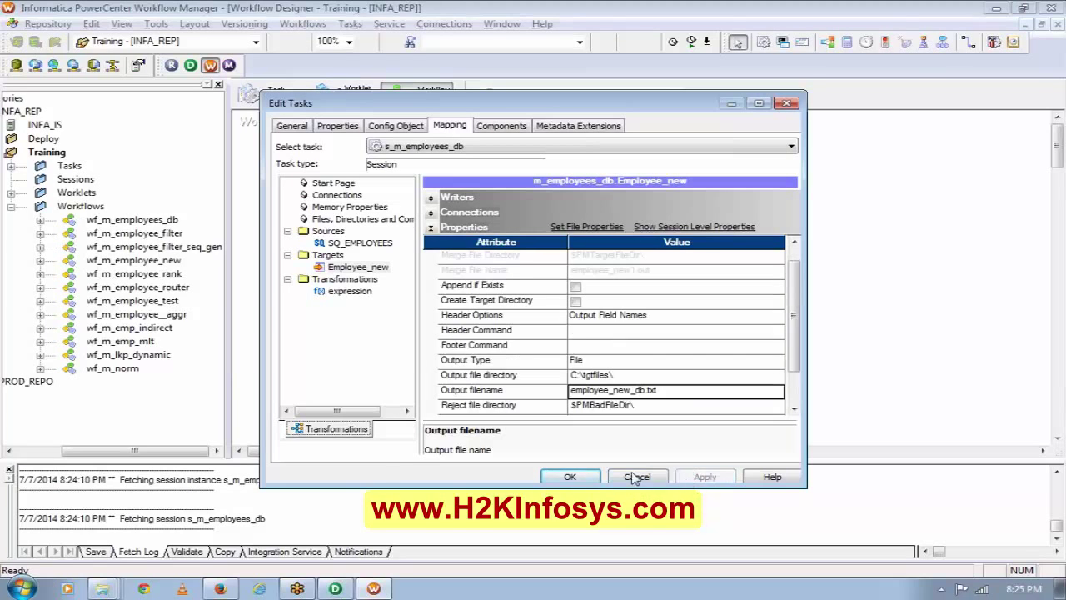
left_click(571, 477)
key("ctrl+s")
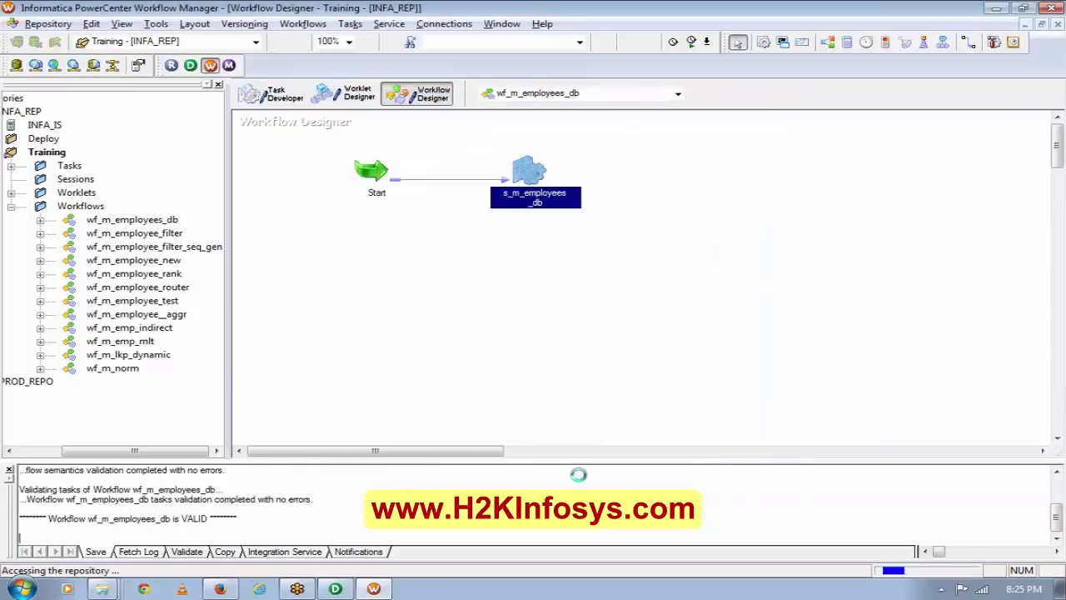
Run s_m_employees_db and confirm in Workflow Monitor 107 rows loaded into Employee_new, 0 rejected.
right_click(523, 165)
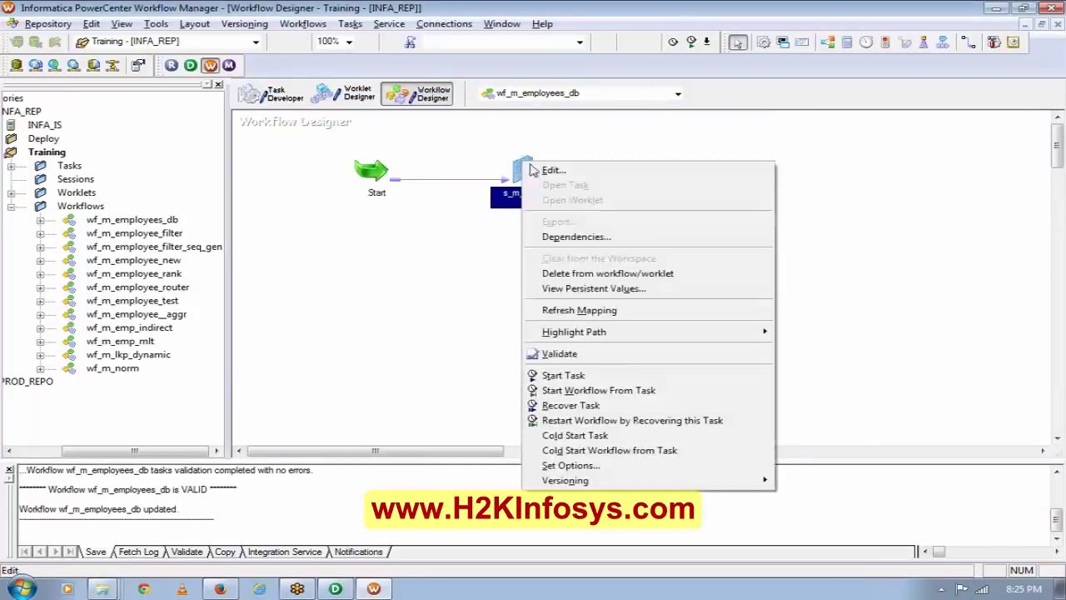
left_click(607, 375)
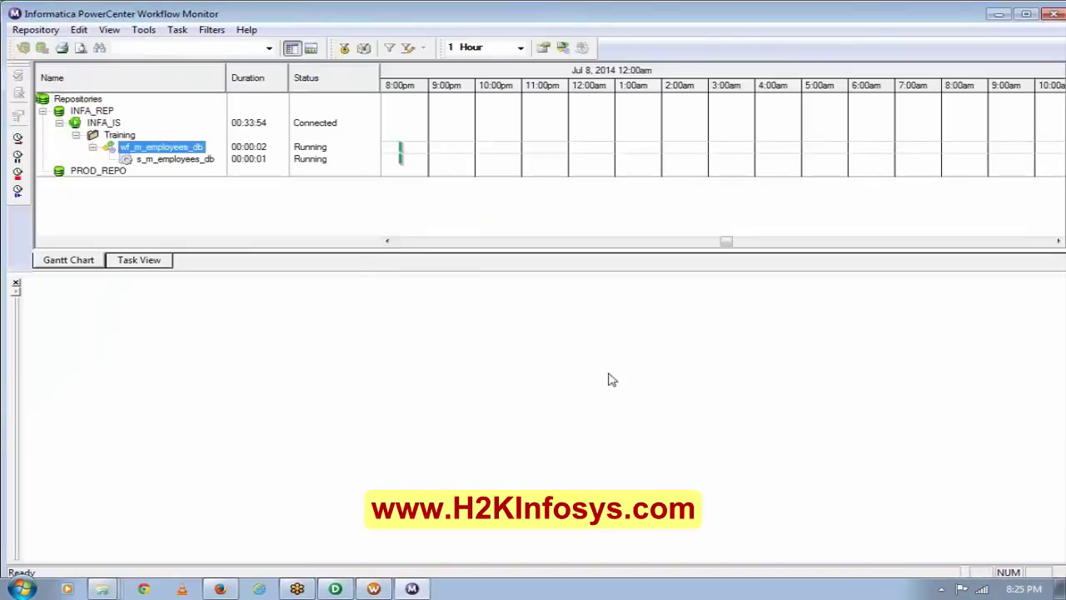
left_click(185, 162)
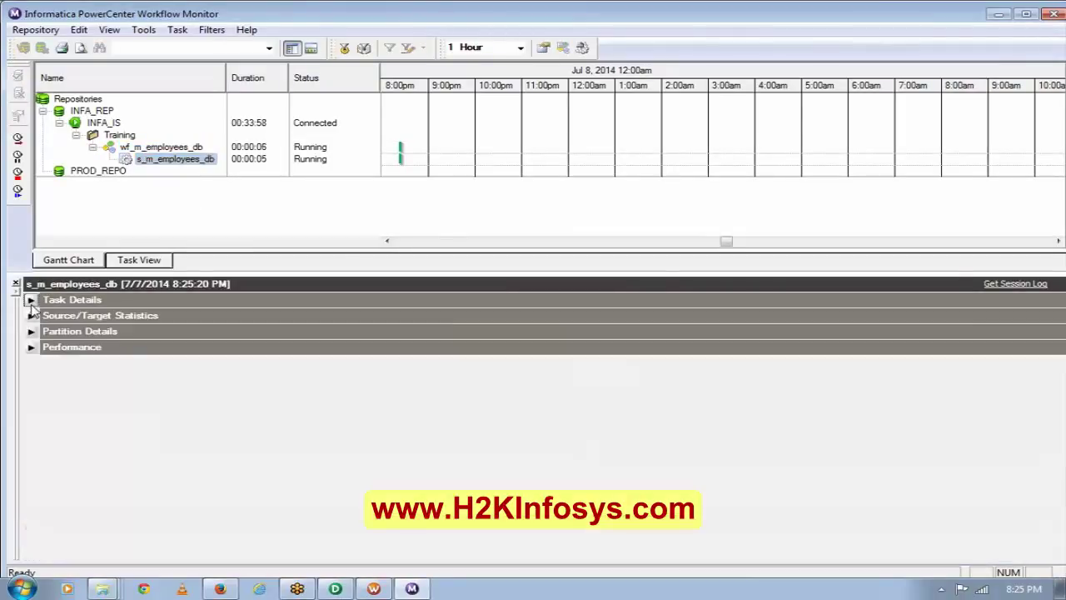
left_click(31, 299)
left_click(31, 331)
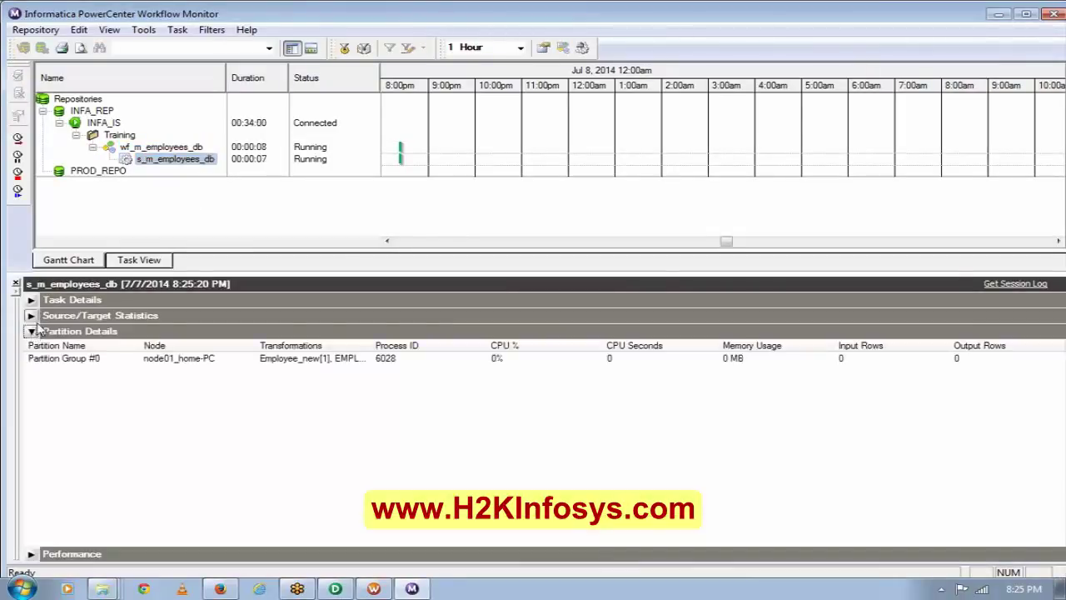
left_click(31, 315)
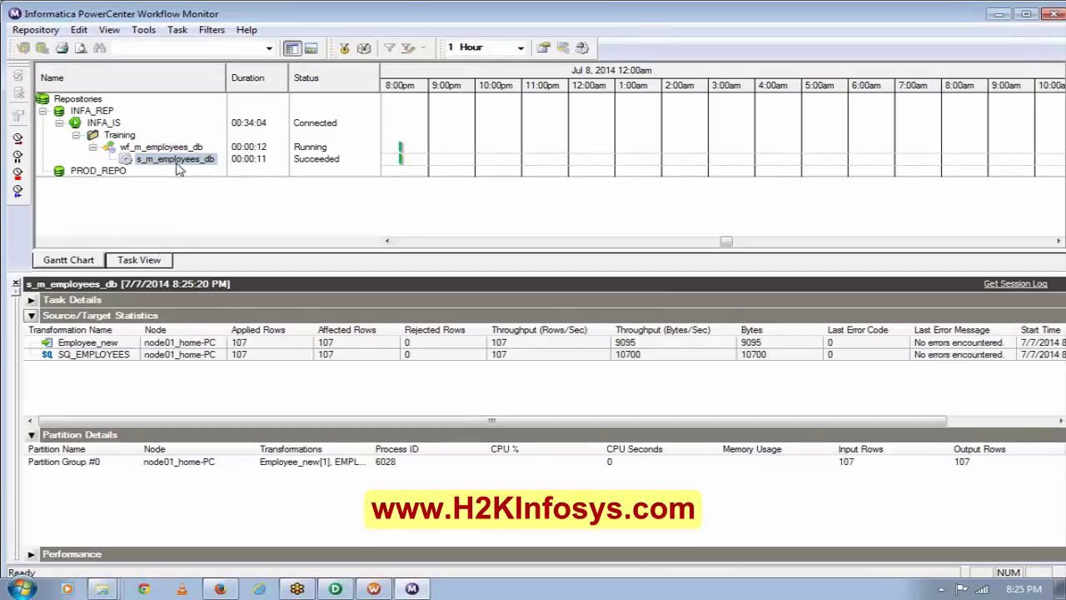
left_click(275, 354)
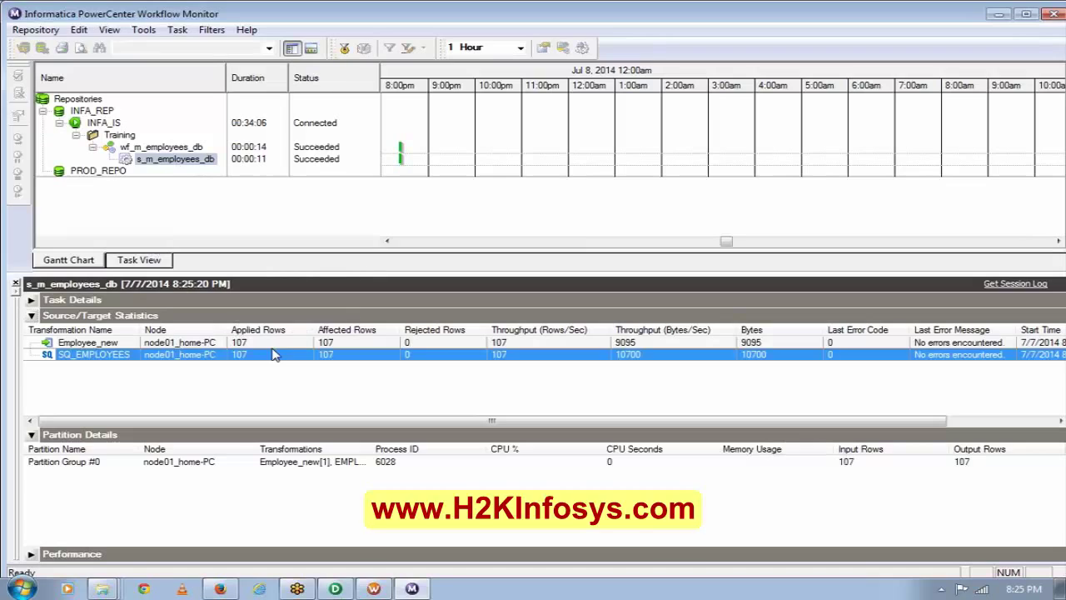
left_click(245, 344)
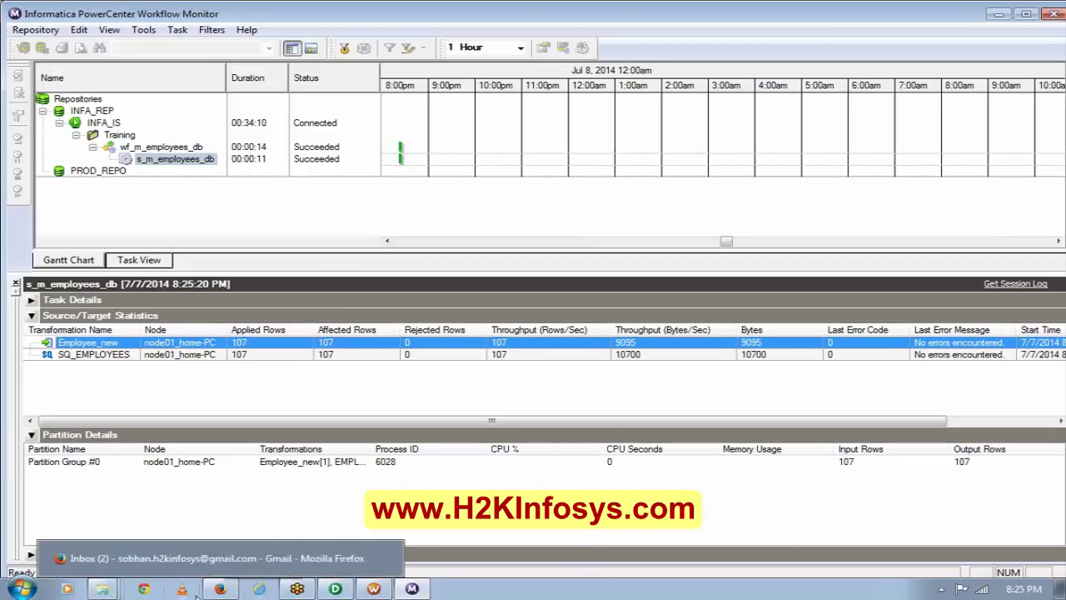
Open employee_new_db from the Tgtfiles folder in Notepad, review its employee rows, and close it.
mouse_move(117, 590)
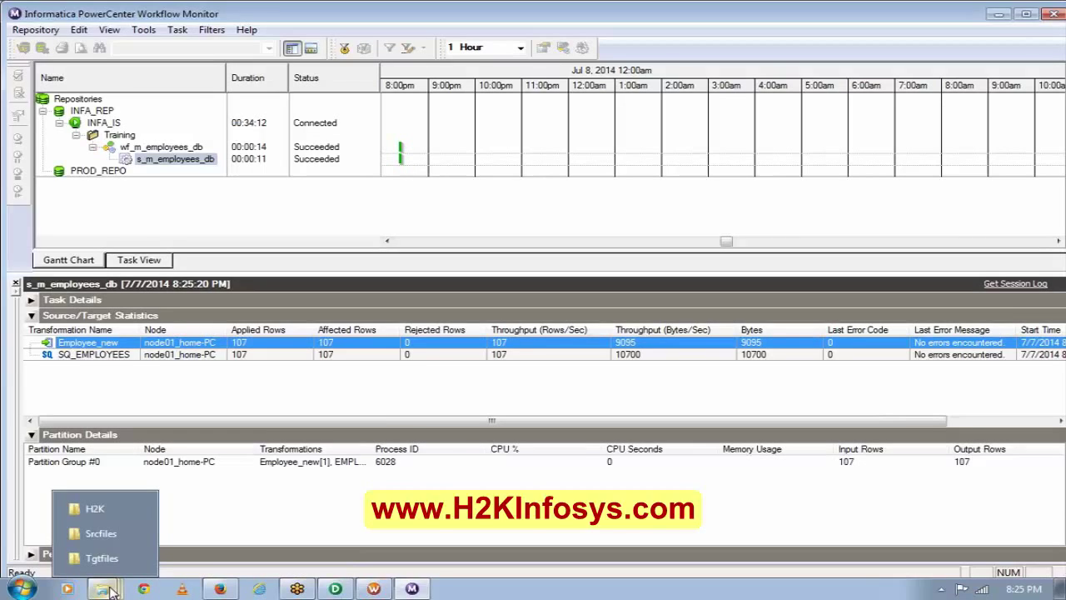
left_click(104, 558)
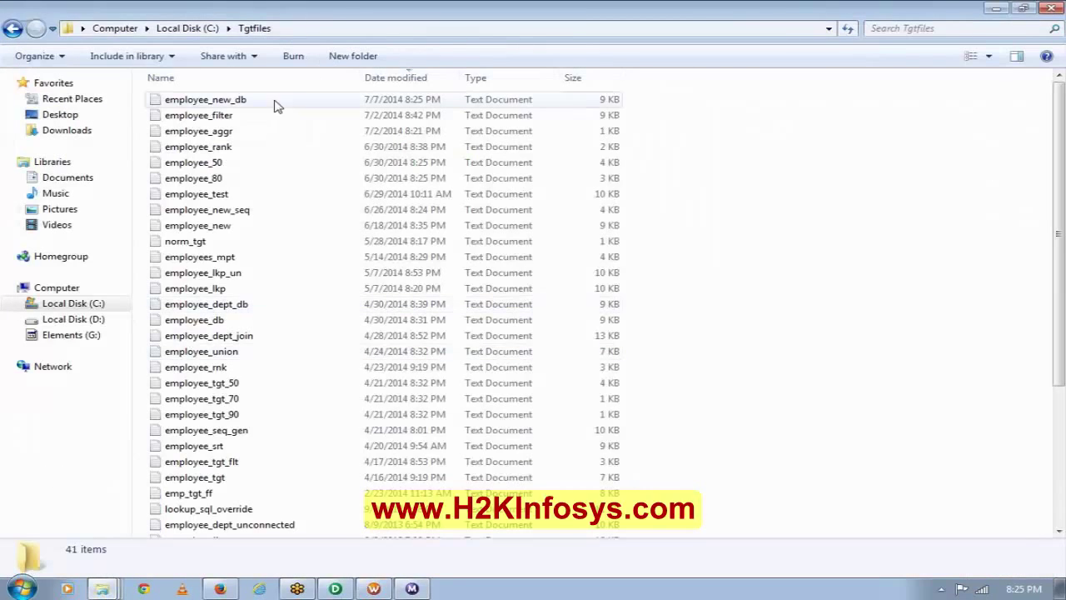
double_click(252, 101)
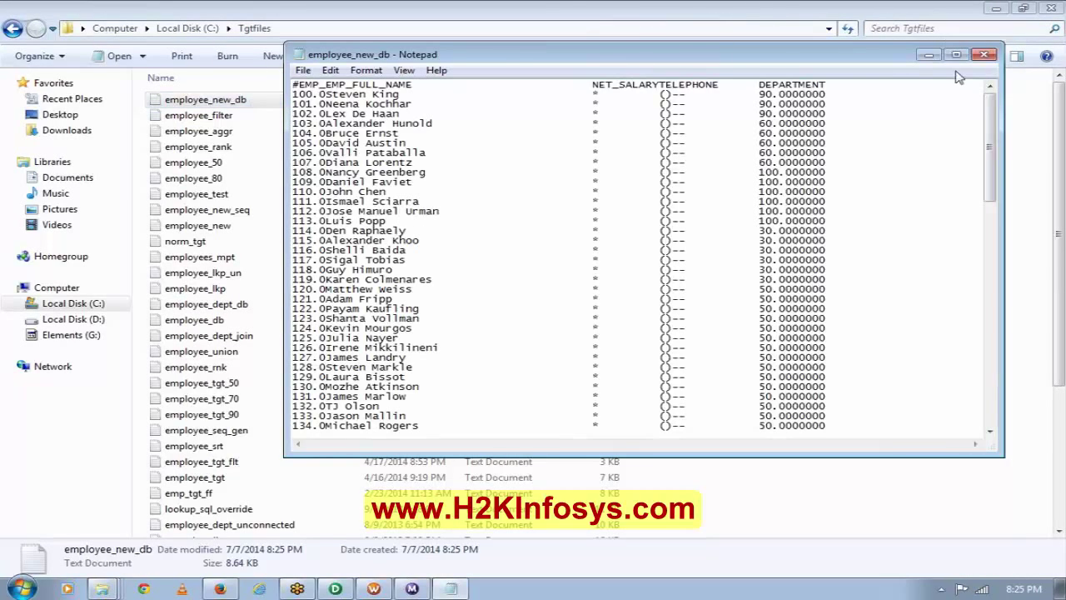
left_click(956, 54)
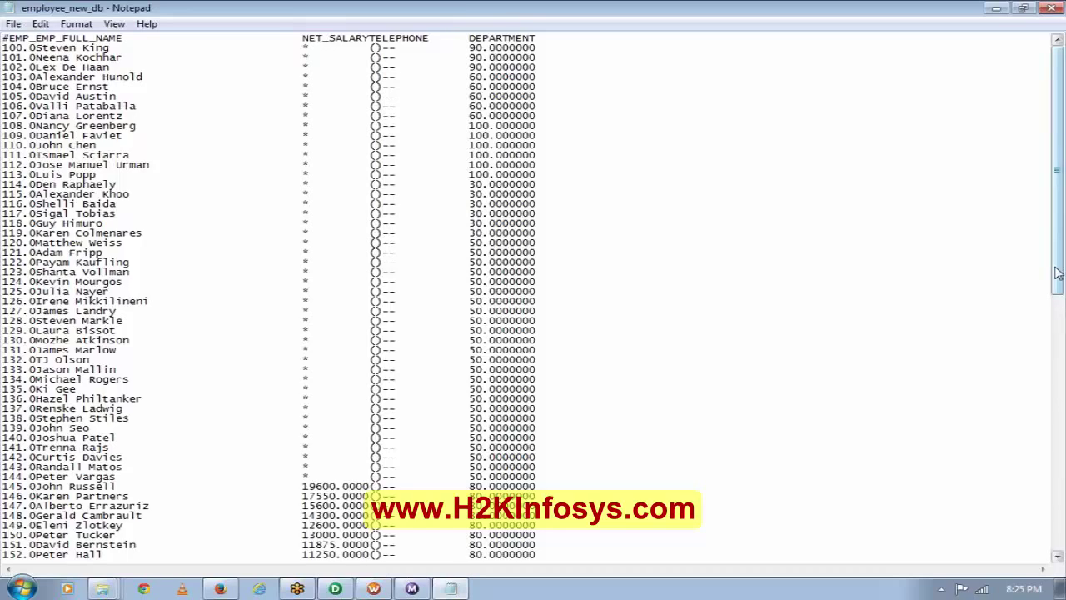
left_click_drag(1056, 273, 973, 331)
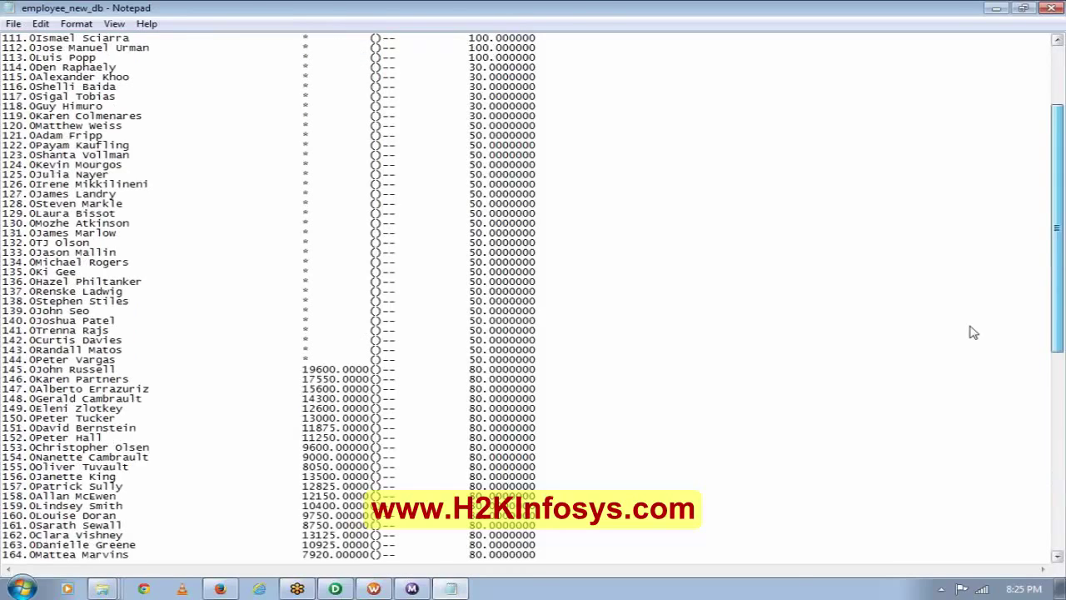
scroll(973, 331, "up", 4)
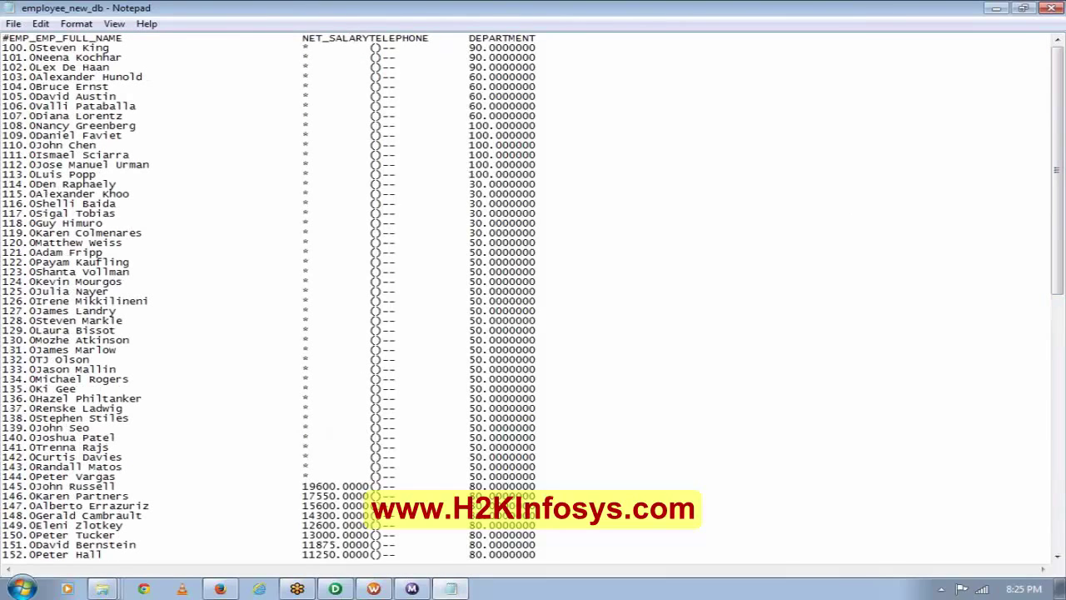
left_click_drag(369, 47, 423, 57)
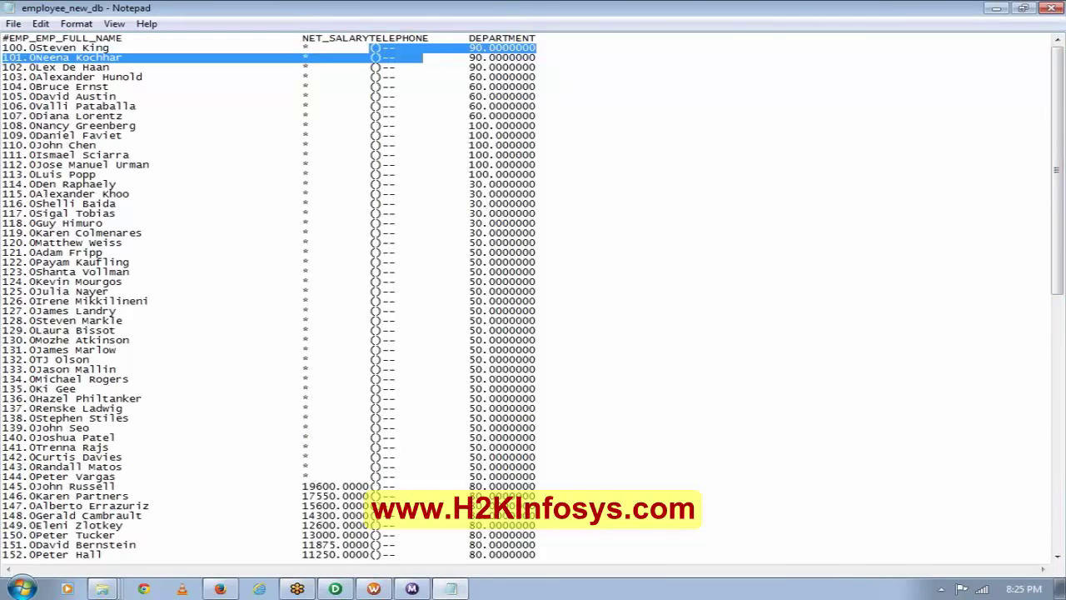
left_click(1052, 8)
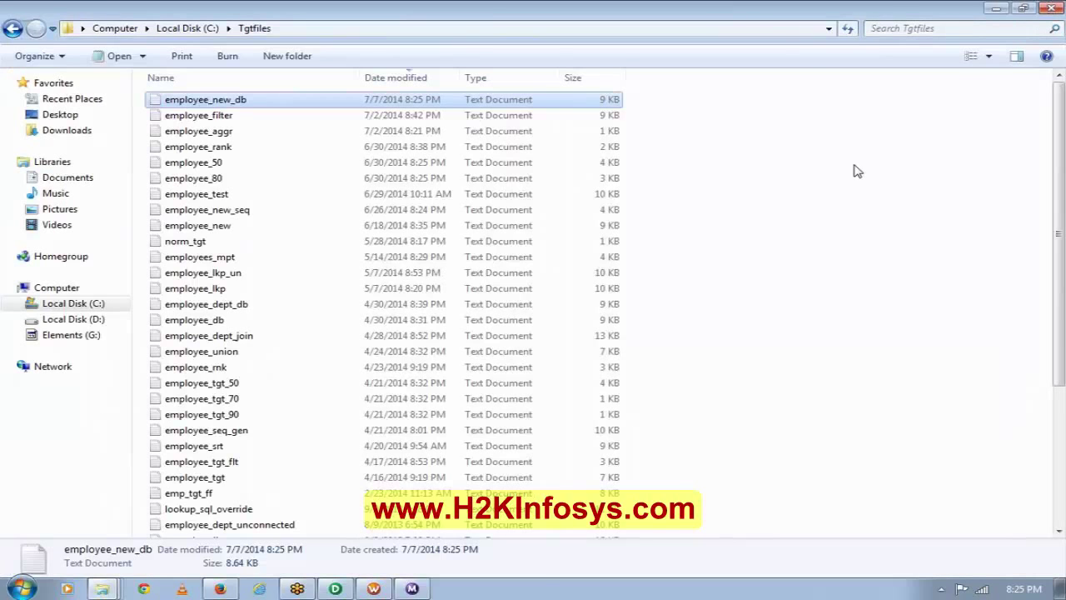
Show the EMPLOYEES Oracle source in Designer's Source Analyzer, narrowed, then return to Workflow Manager.
left_click(348, 592)
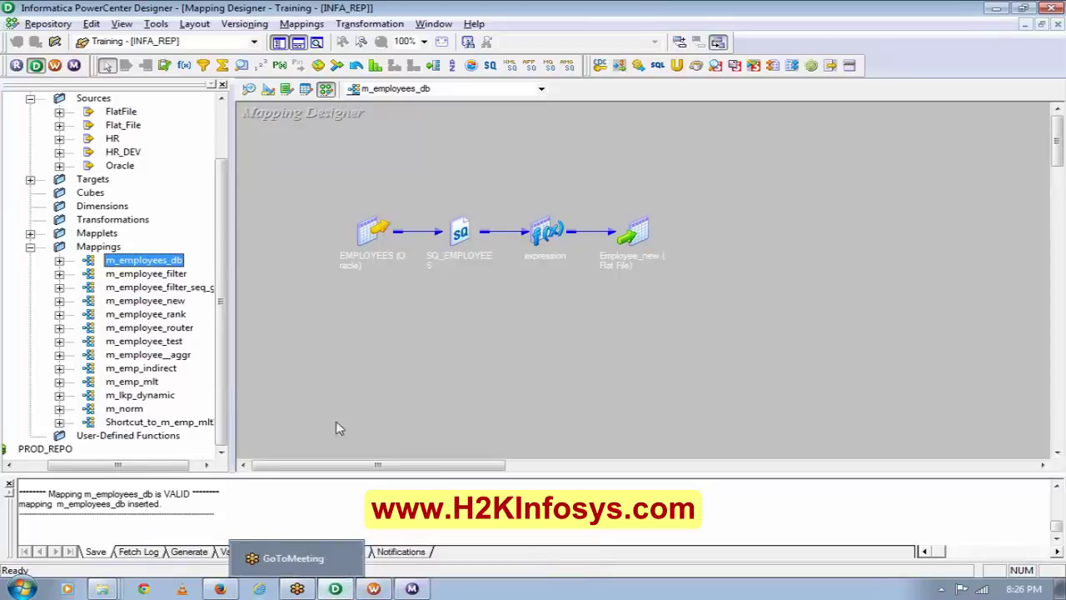
left_click(347, 355)
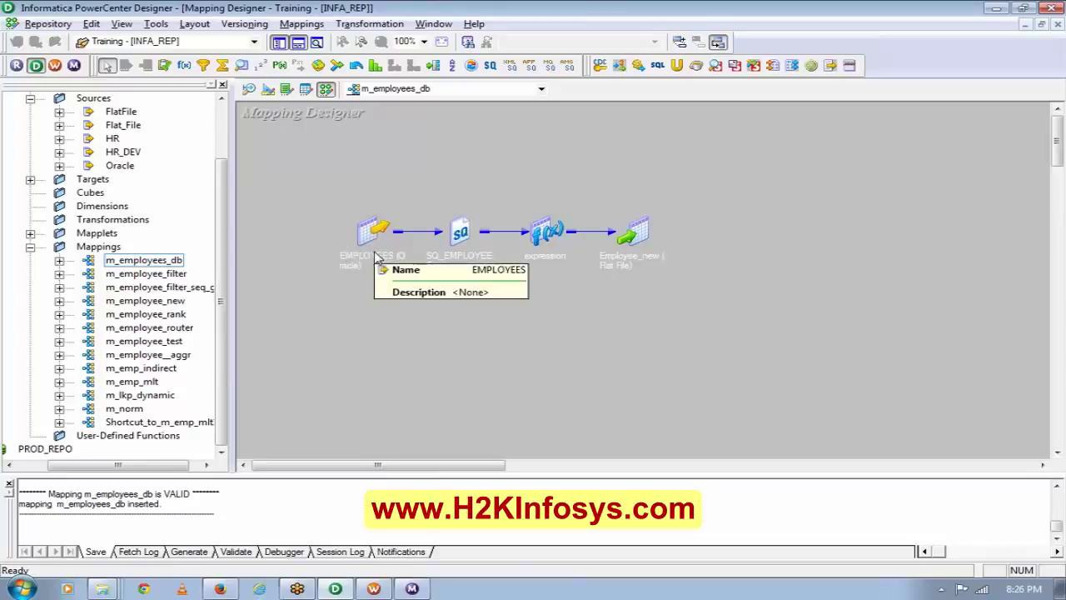
left_click(250, 89)
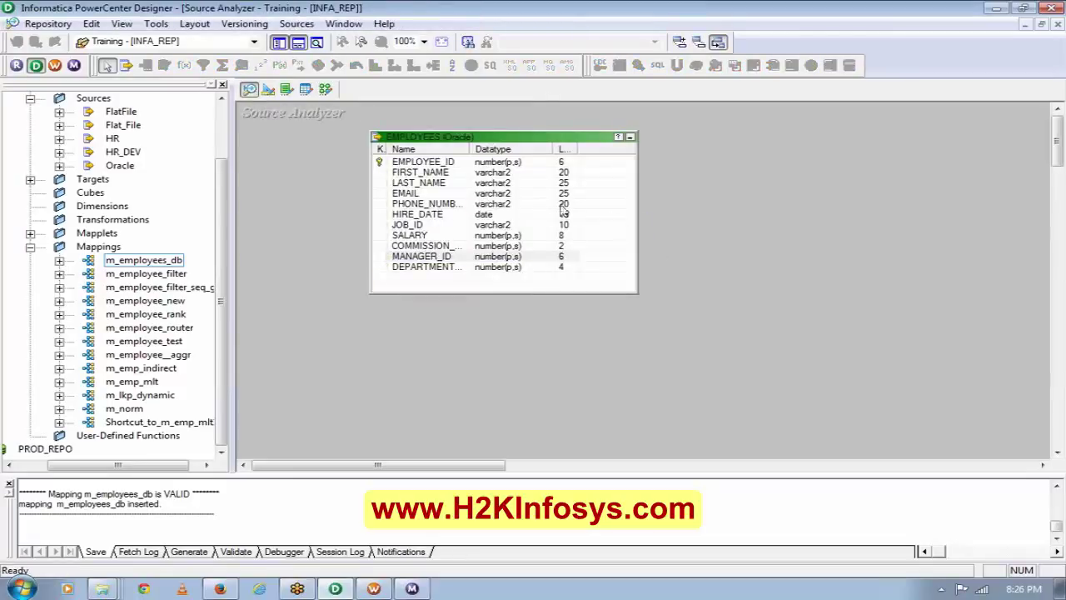
left_click(631, 137)
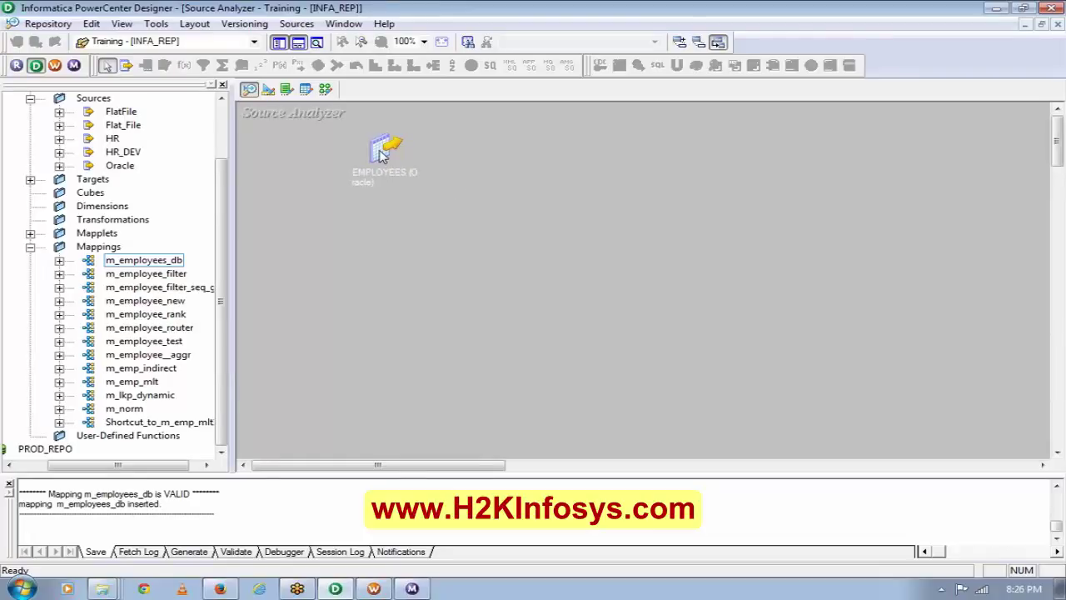
left_click(381, 155)
double_click(381, 155)
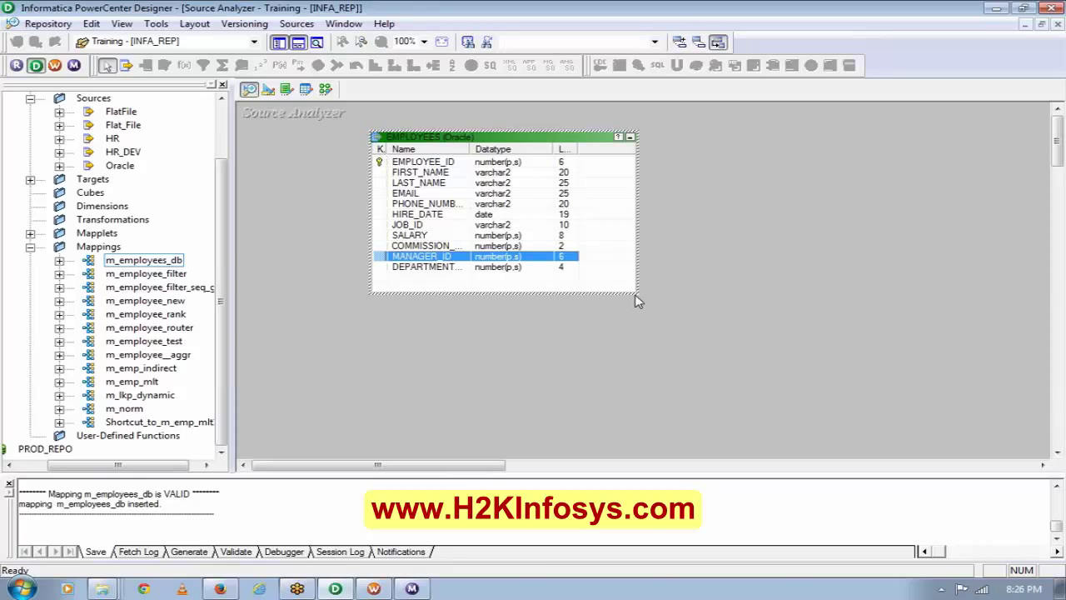
left_click_drag(636, 293, 586, 290)
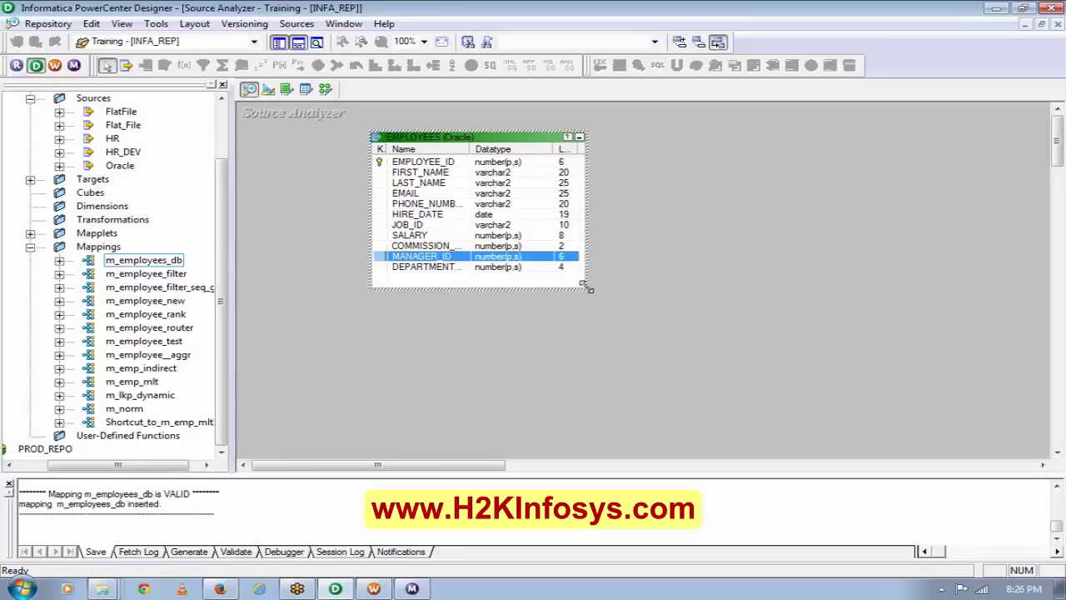
left_click(374, 589)
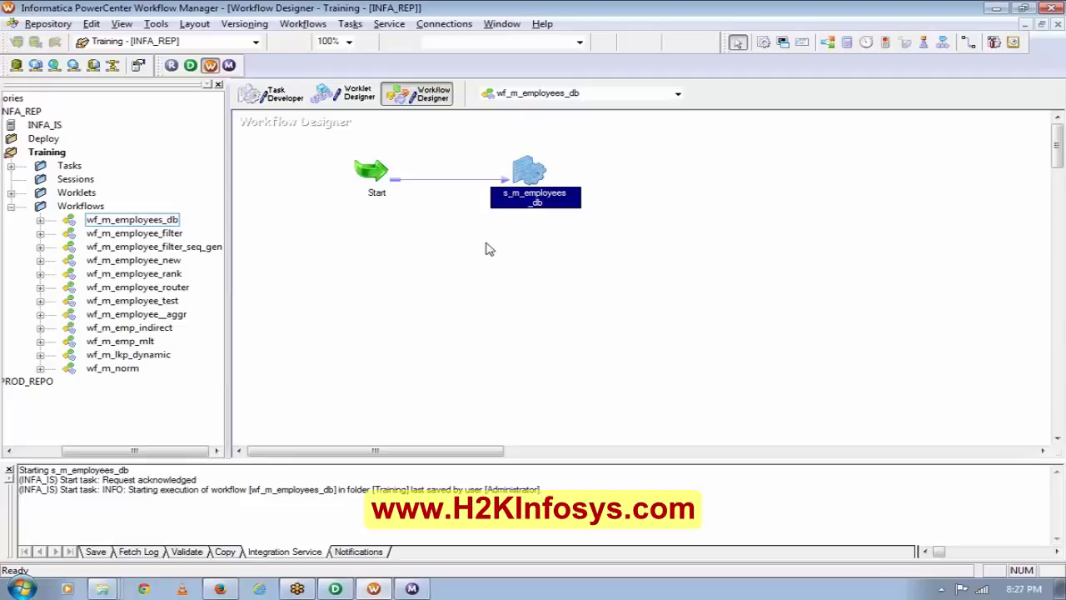
Check the open Workflow Monitor and Designer windows from the taskbar.
mouse_move(408, 588)
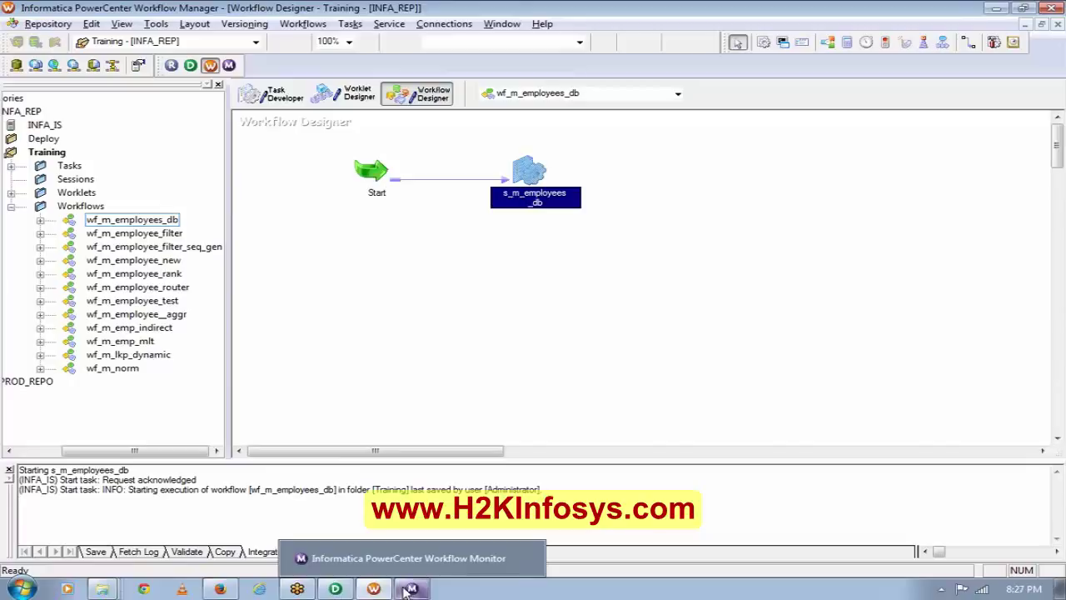
mouse_move(335, 590)
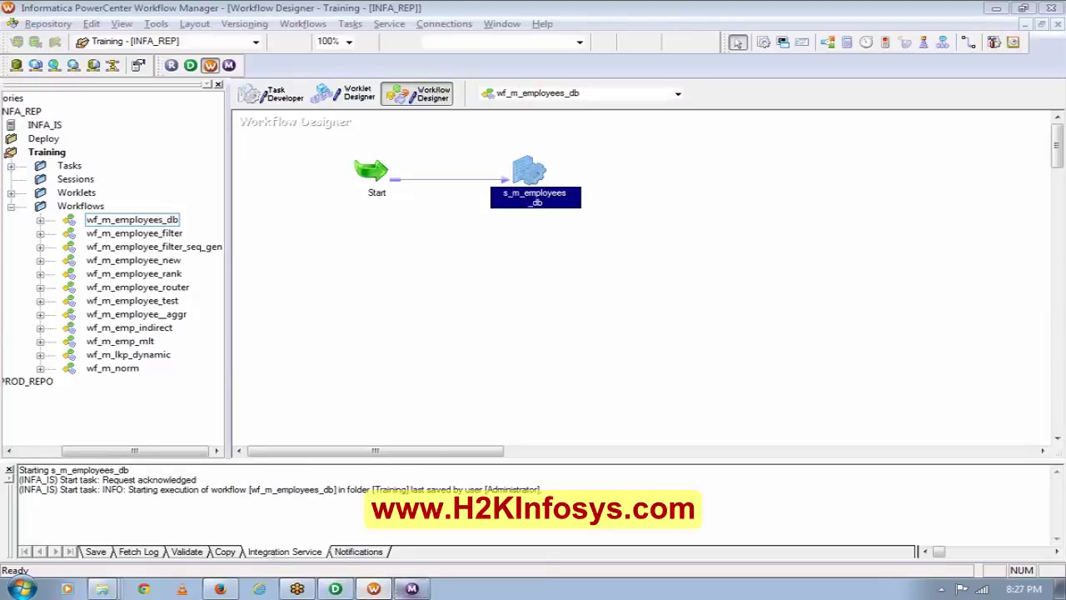
Open m_employees_db in the Mapping Designer and expand the Employee_new target to list SL_NO through DEPARTMENT.
left_click(335, 589)
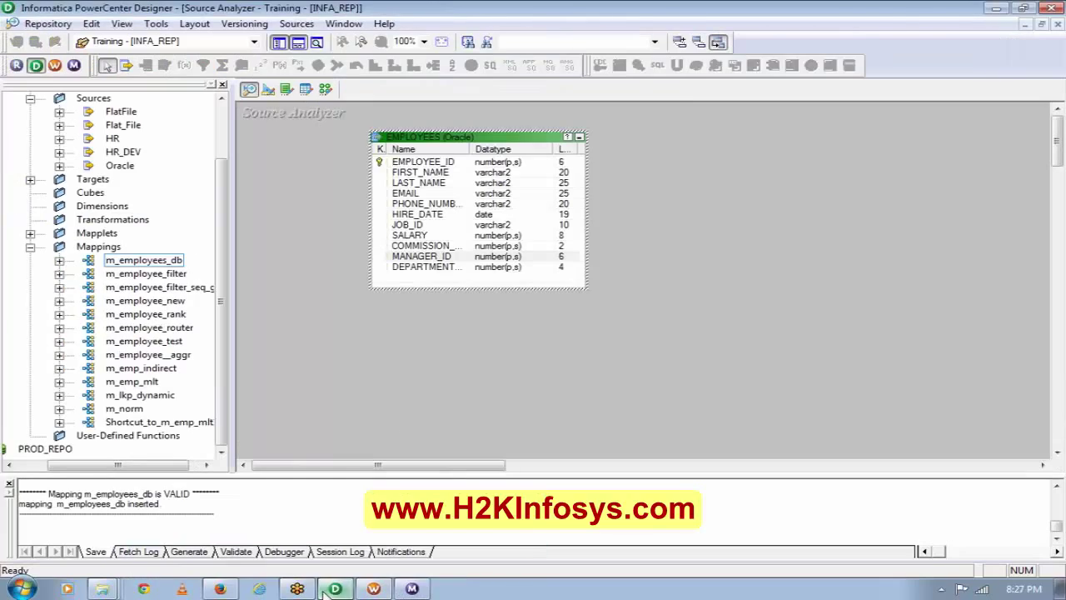
left_click(268, 89)
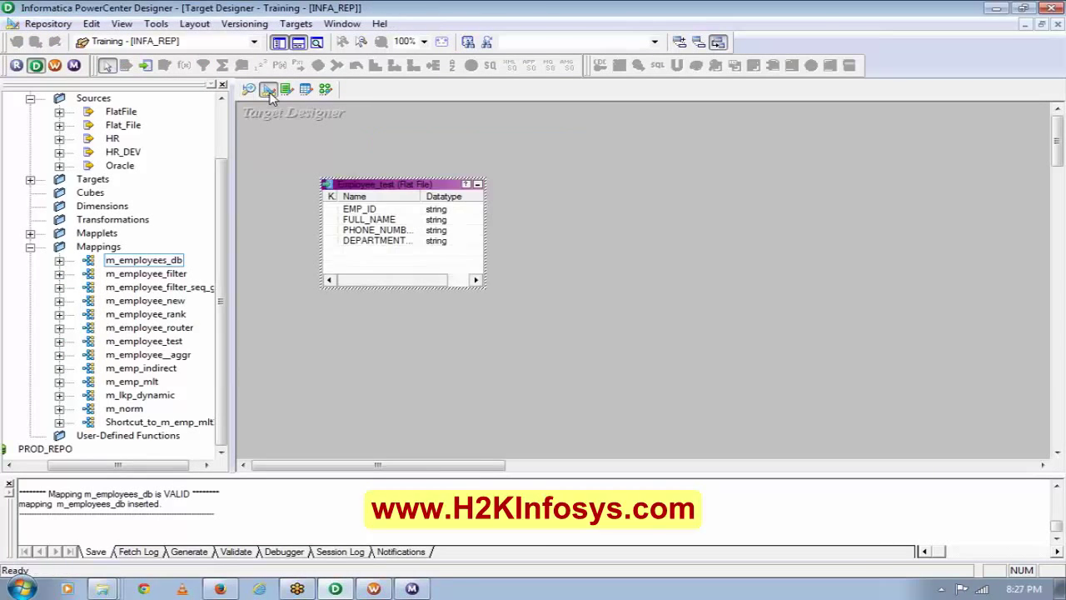
left_click(60, 111)
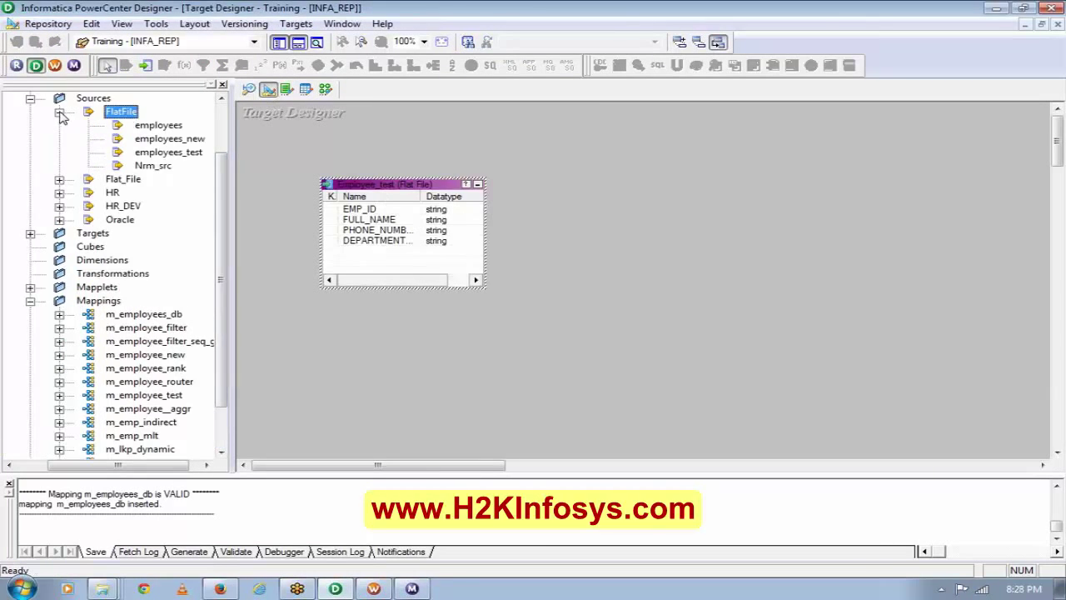
left_click(325, 89)
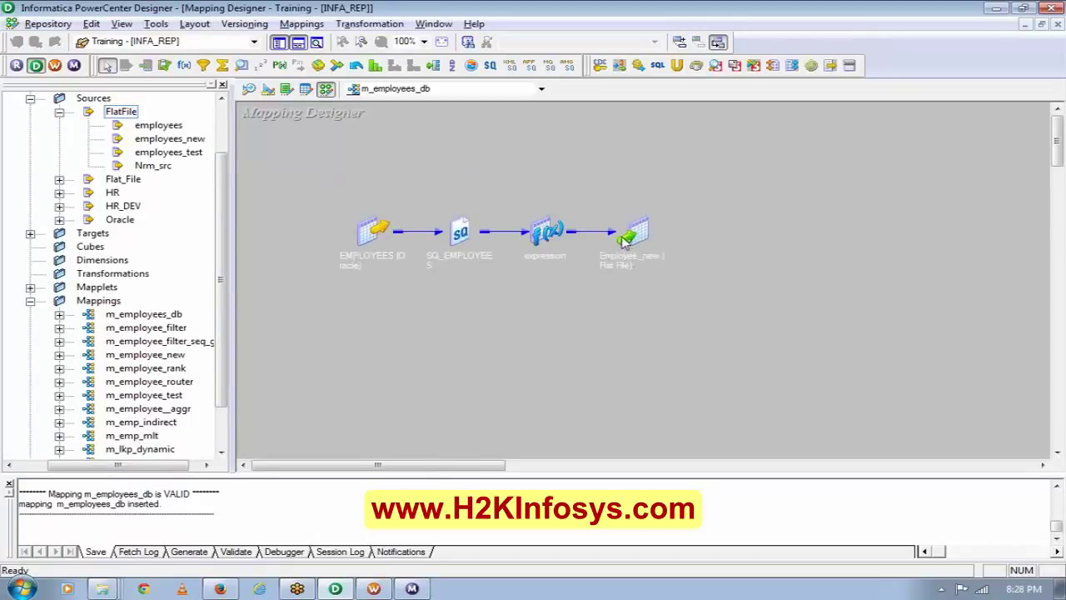
left_click(626, 239)
double_click(626, 239)
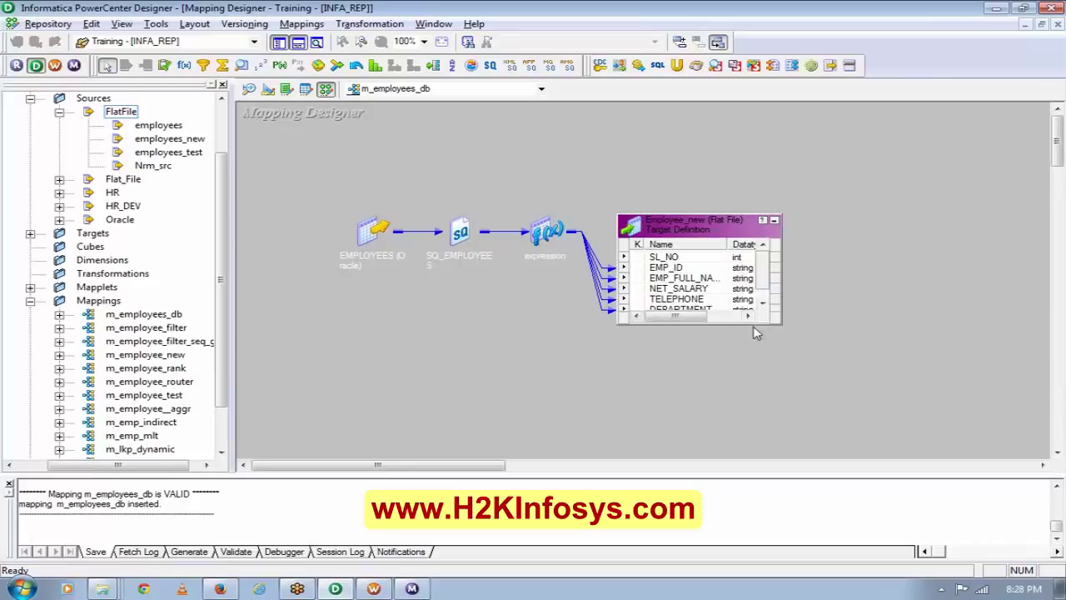
left_click_drag(754, 329, 763, 350)
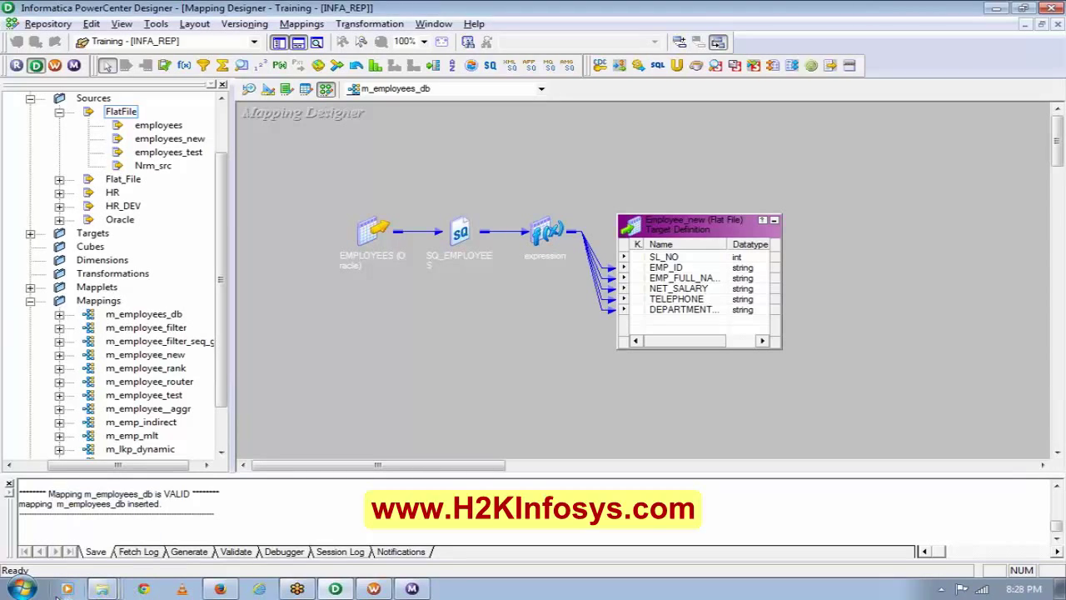
Start a new Notepad note with '1. create a schema of your own'.
left_click(22, 589)
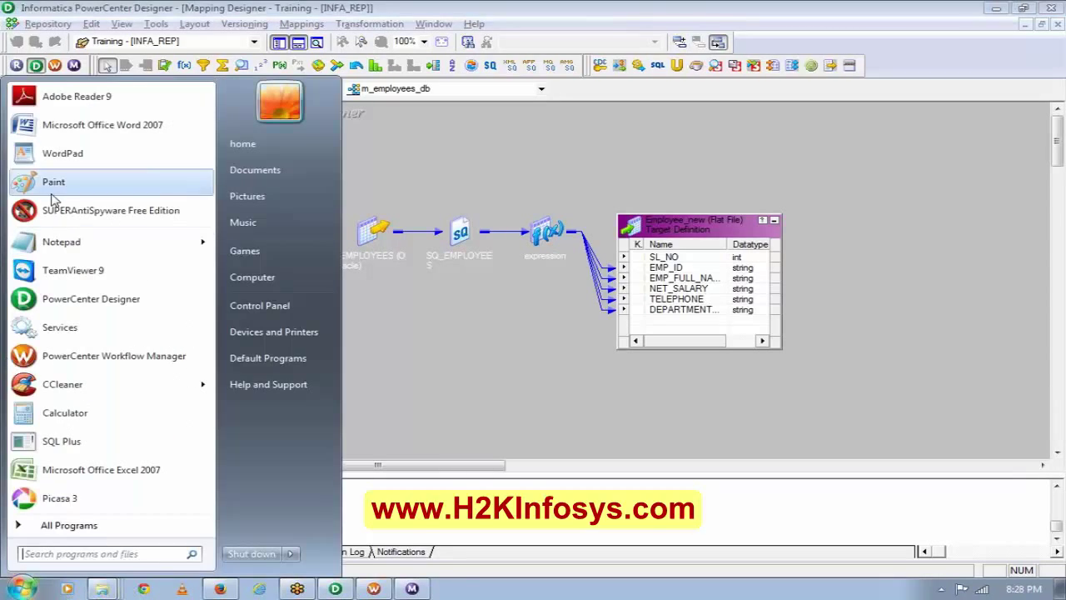
mouse_move(45, 243)
type("1")
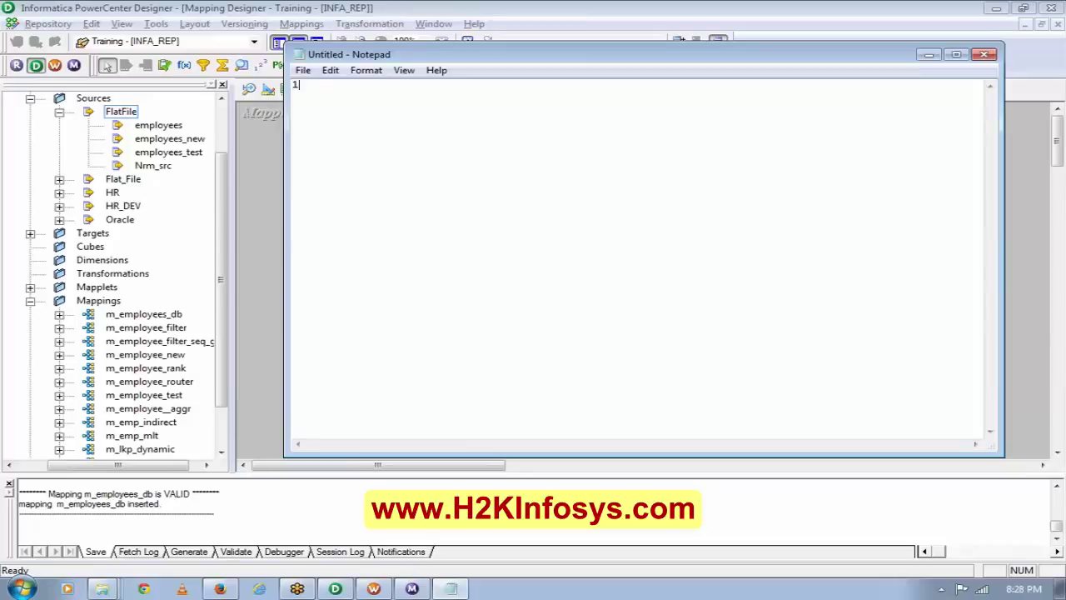
type(".create a")
type(" table in")
key("BackSpace")
key("BackSpace")
key("BackSpace")
key("BackSpace")
key("BackSpace")
key("BackSpace")
key("BackSpace")
key("BackSpace")
key("BackSpace")
key("BackSpace")
key("BackSpace")
key("BackSpace")
type("a schema of you")
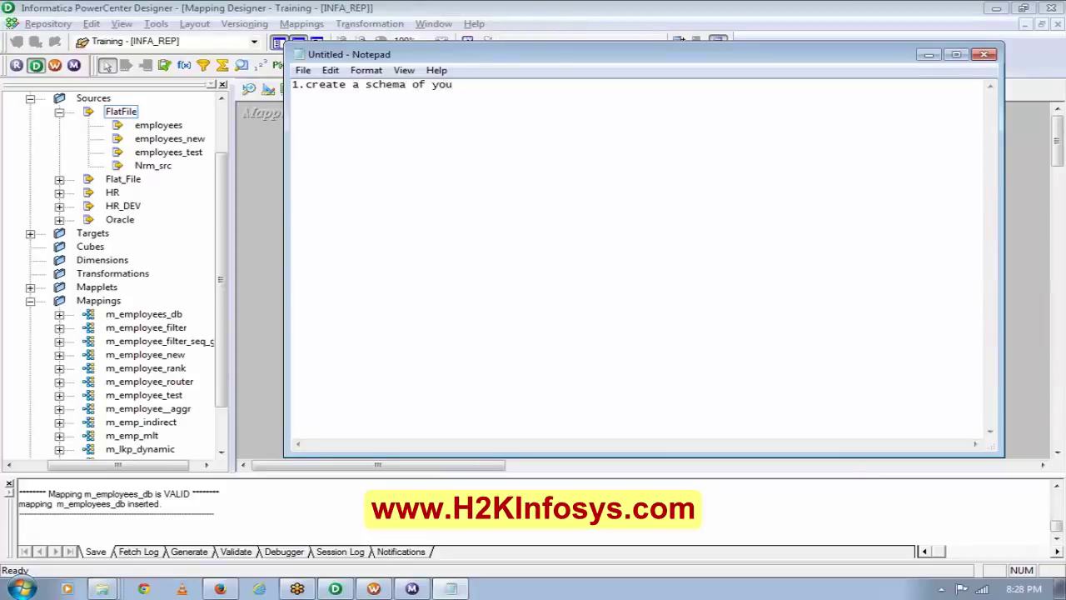
type("rowm")
key("BackSpace")
type("n.")
left_click(494, 84)
type("sys as sysdba")
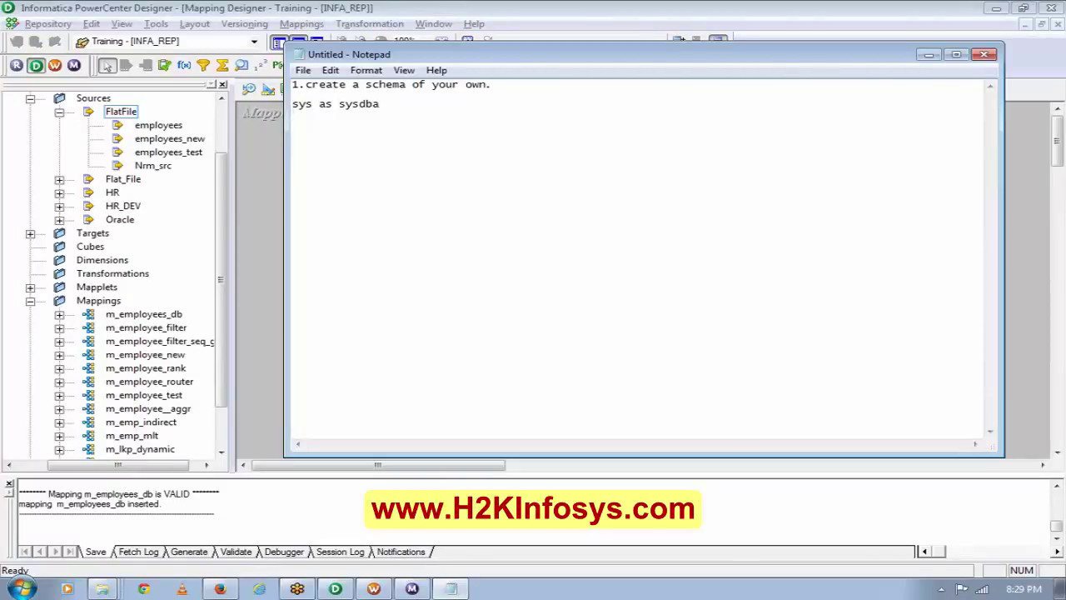
key("Return")
type("creat")
type("e schem")
type("a")
key("BackSpace")
key("BackSpace")
key("BackSpace")
key("BackSpace")
key("BackSpace")
key("BackSpace")
key("BackSpace")
type("user <your")
key("BackSpace")
key("BackSpace")
key("BackSpace")
key("BackSpace")
key("BackSpace")
type("assign")
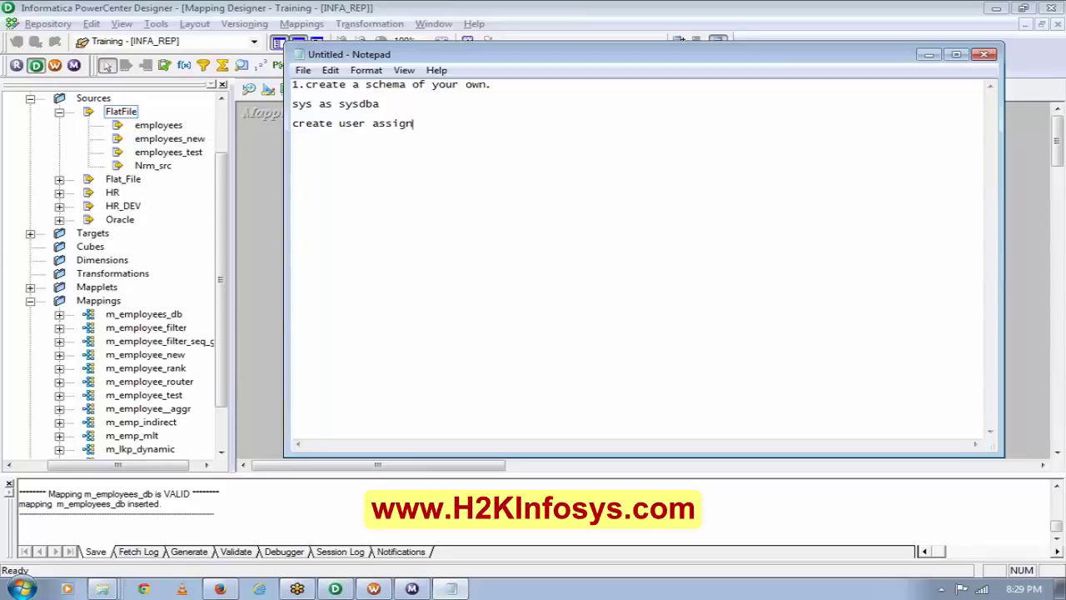
type(" identified by assign")
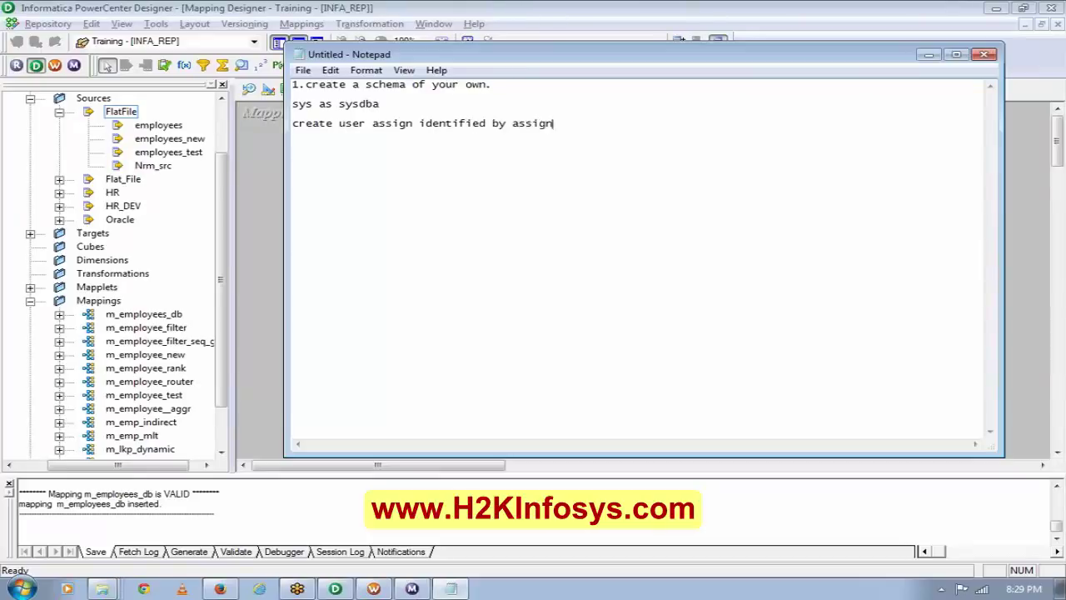
type(";")
Add 'grant dba to assign;' on a new line below the create user command.
key("Return")
type("grant dba to assig")
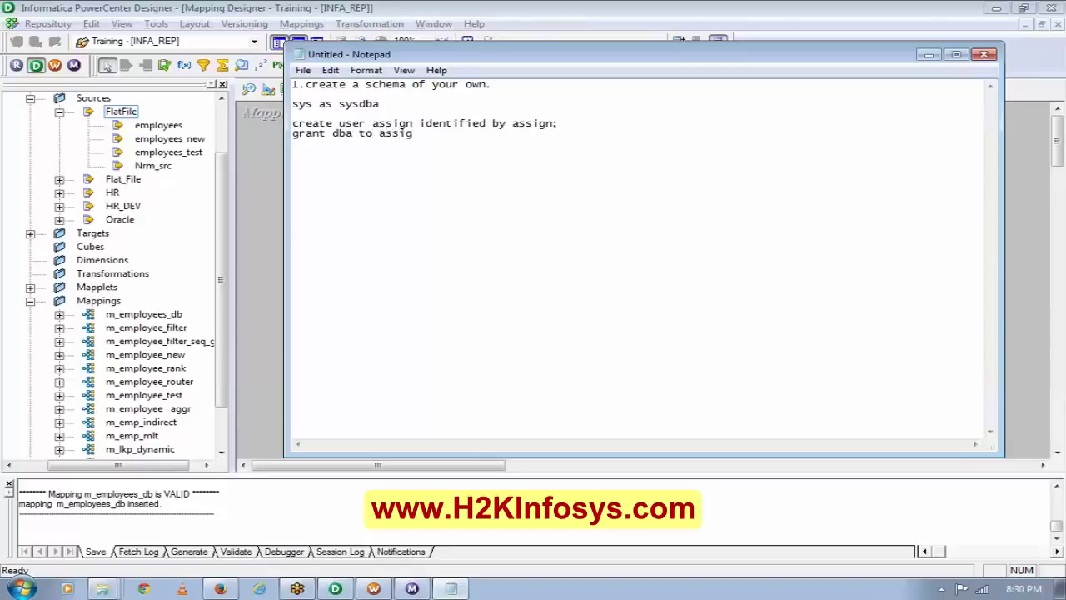
type("n;")
key("Return")
type("us")
key("BackSpace")
key("BackSpace")
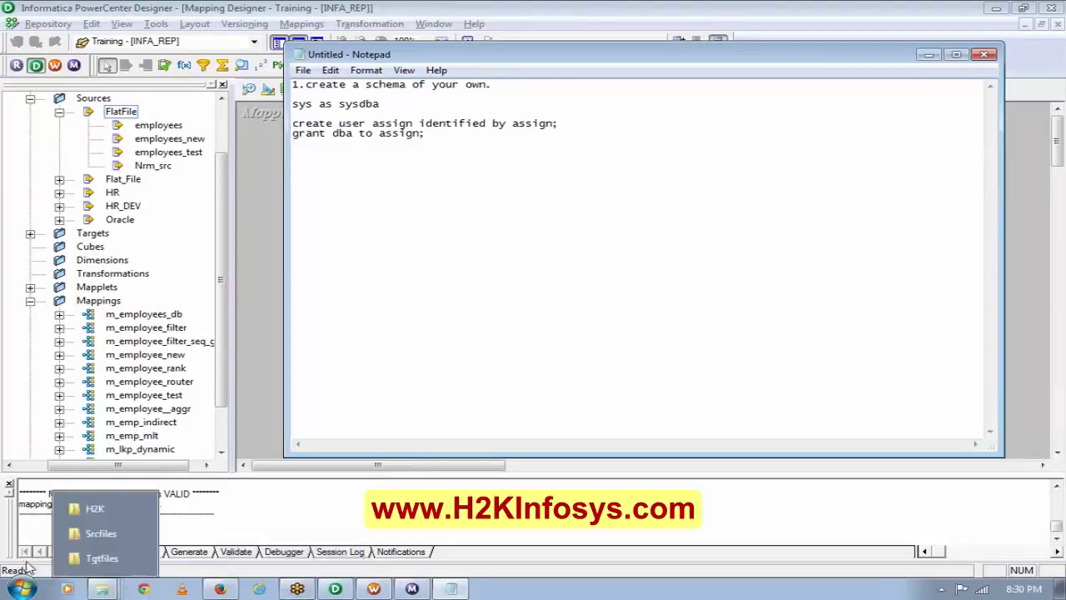
Launch SQL Plus and log in as the hr user.
left_click(20, 589)
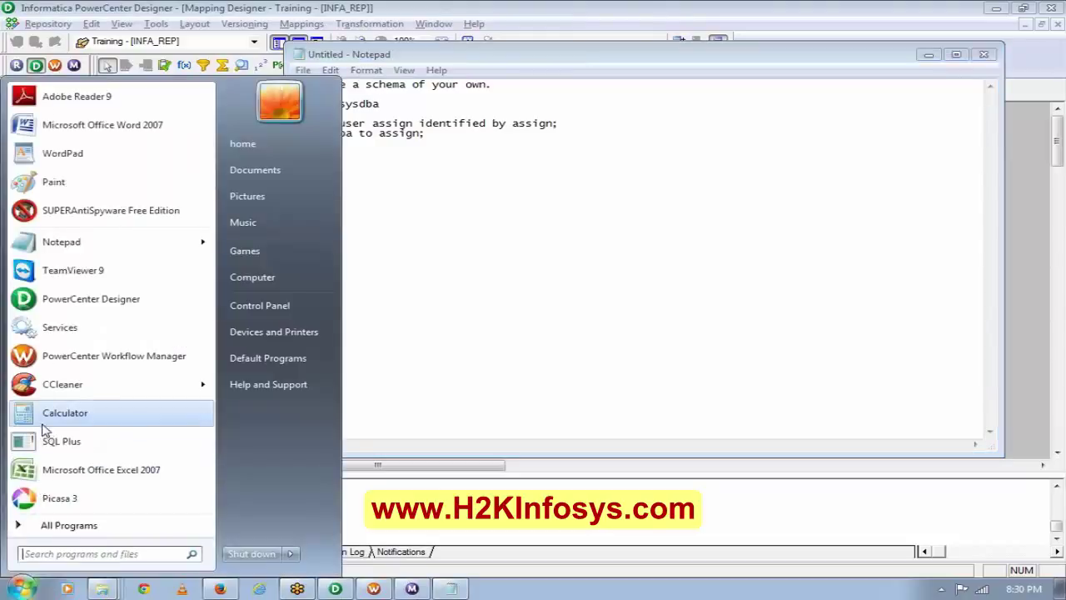
left_click(61, 441)
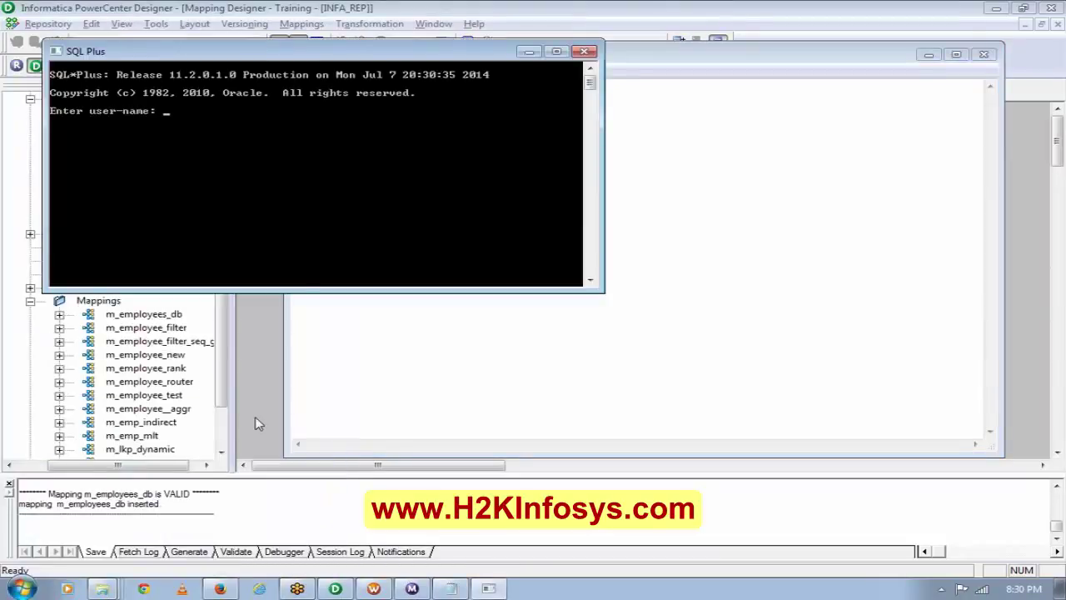
type("hr")
key("Return")
key("Return")
key("Return")
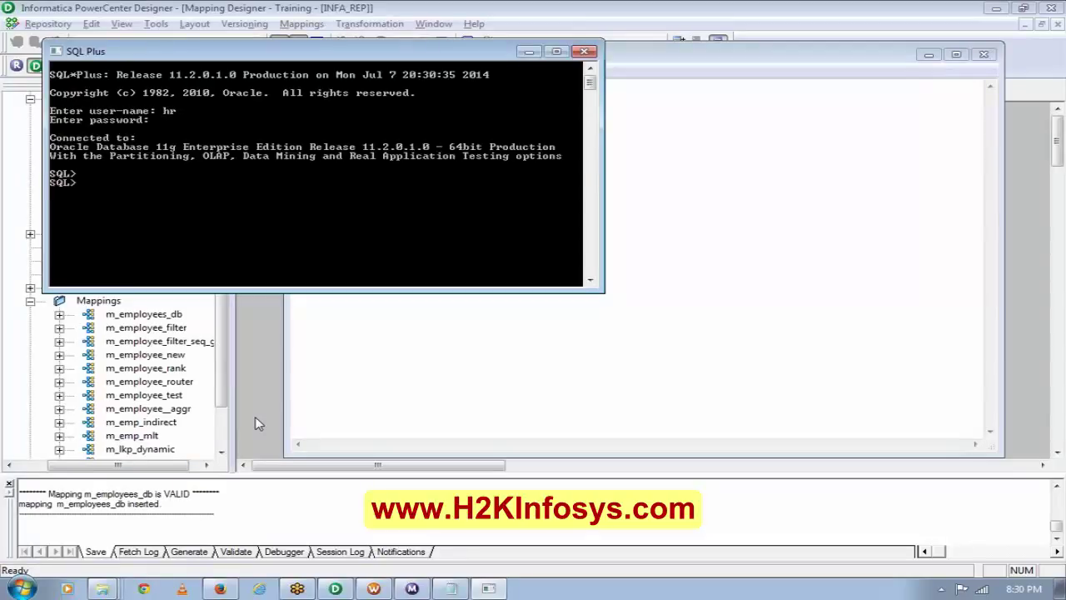
Run 'select * from tab;' to list the schema's 9 objects, including EMPLOYEES and DEPARTMENTS.
type("select * from h")
key("alt+Tab")
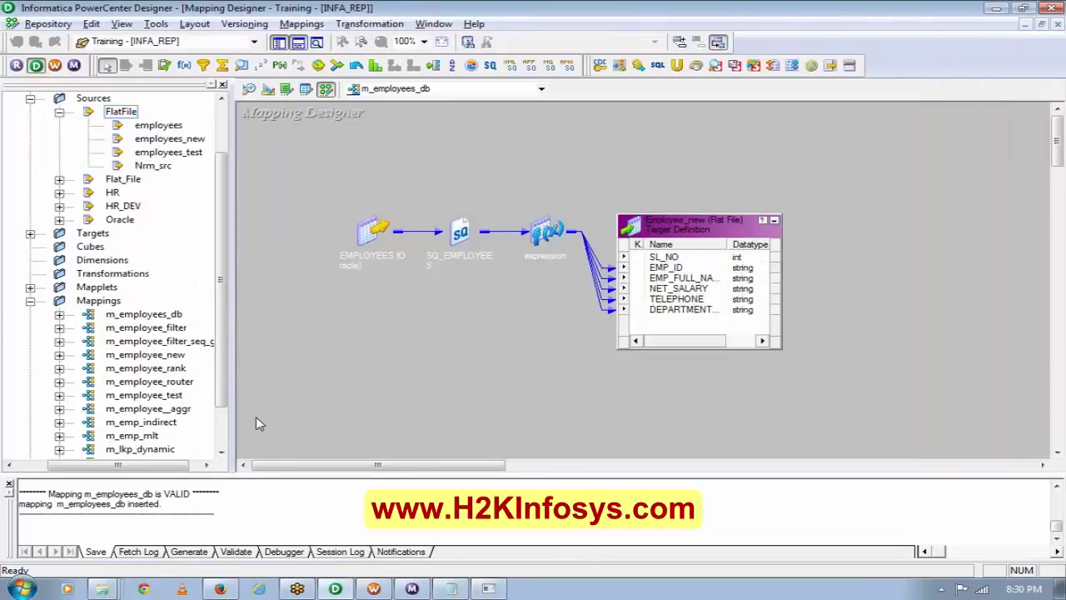
left_click(489, 589)
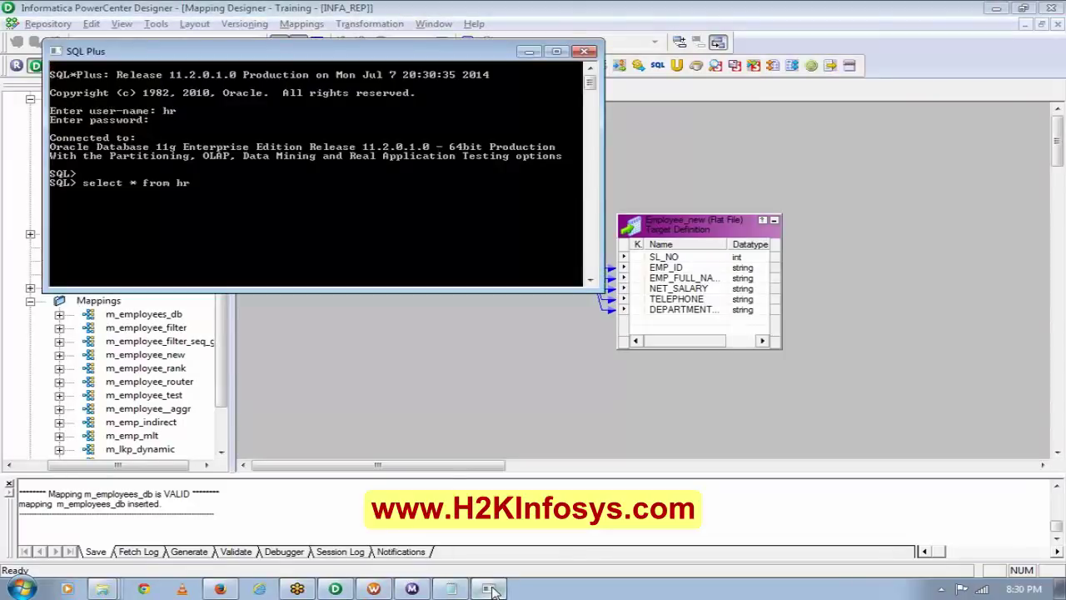
key("BackSpace")
key("BackSpace")
type("tab;")
key("Return")
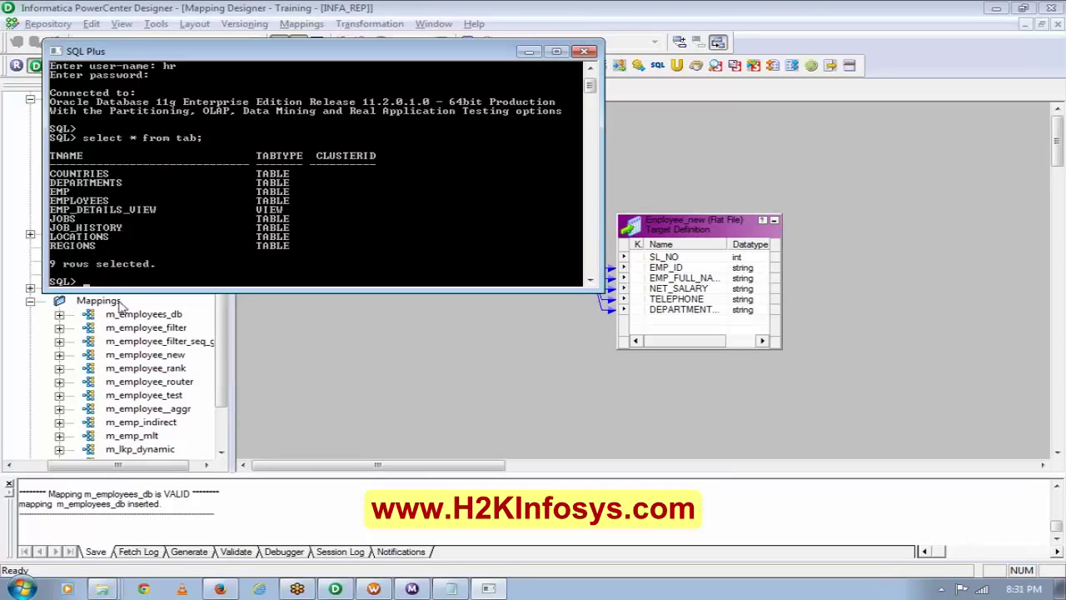
left_click(20, 589)
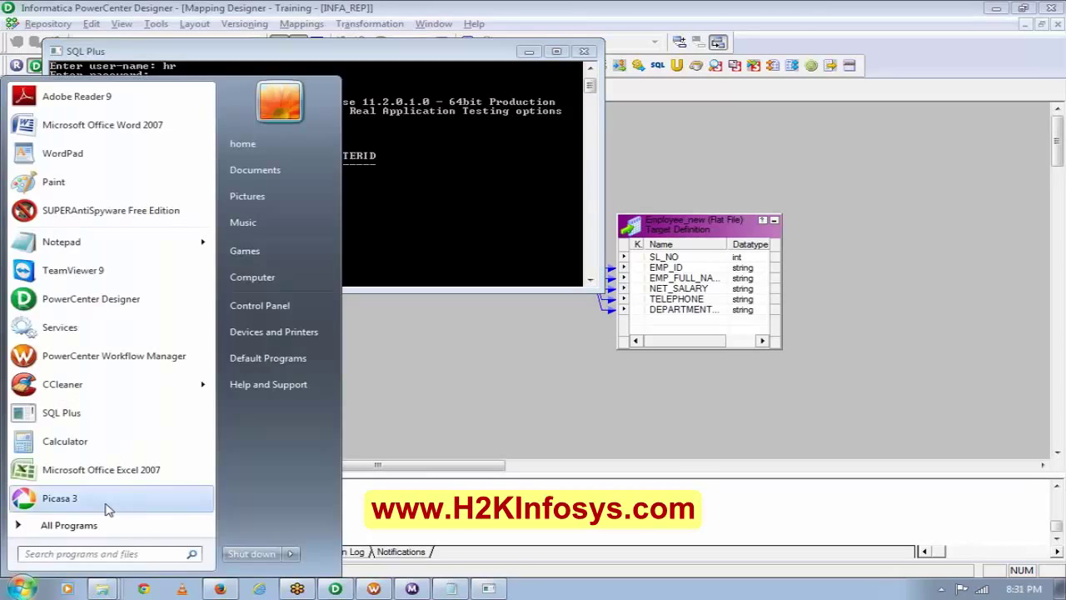
Launch Oracle Database Control for the orcl instance from All Programs.
left_click(163, 528)
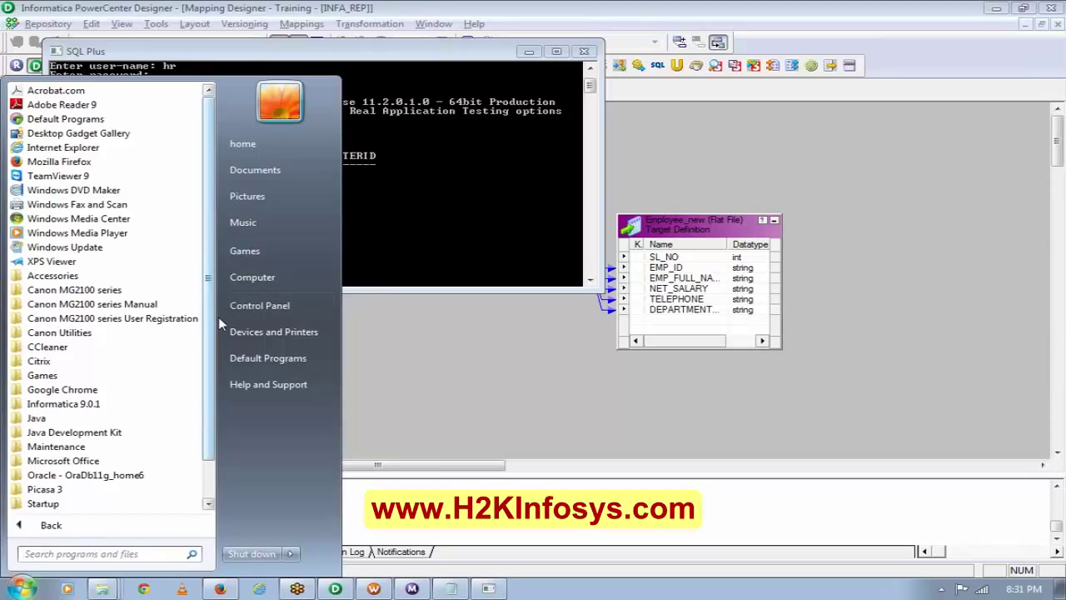
scroll(218, 317, "down", 1)
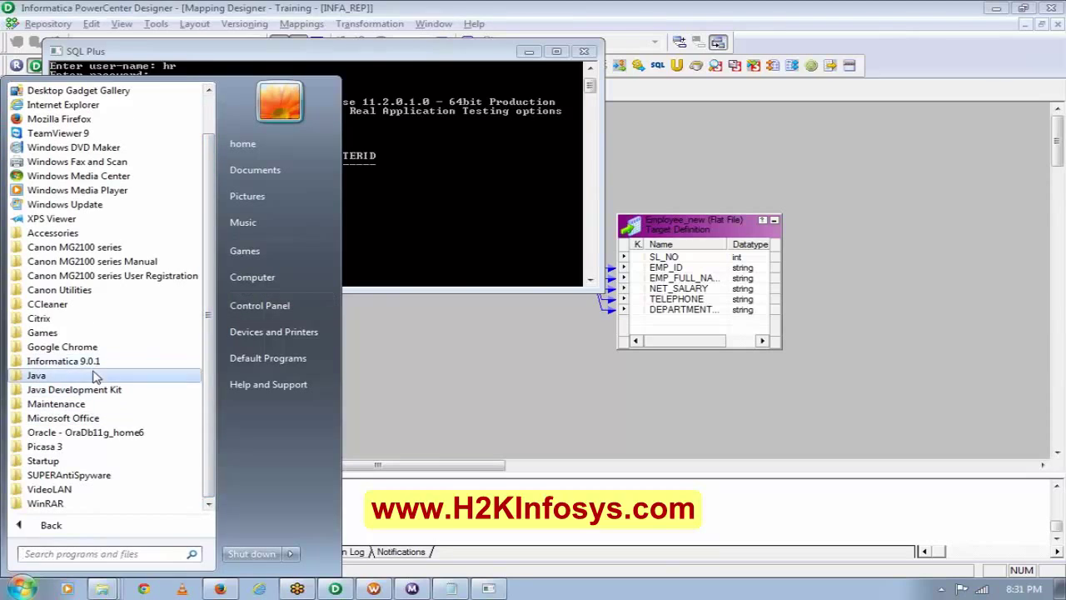
left_click(95, 432)
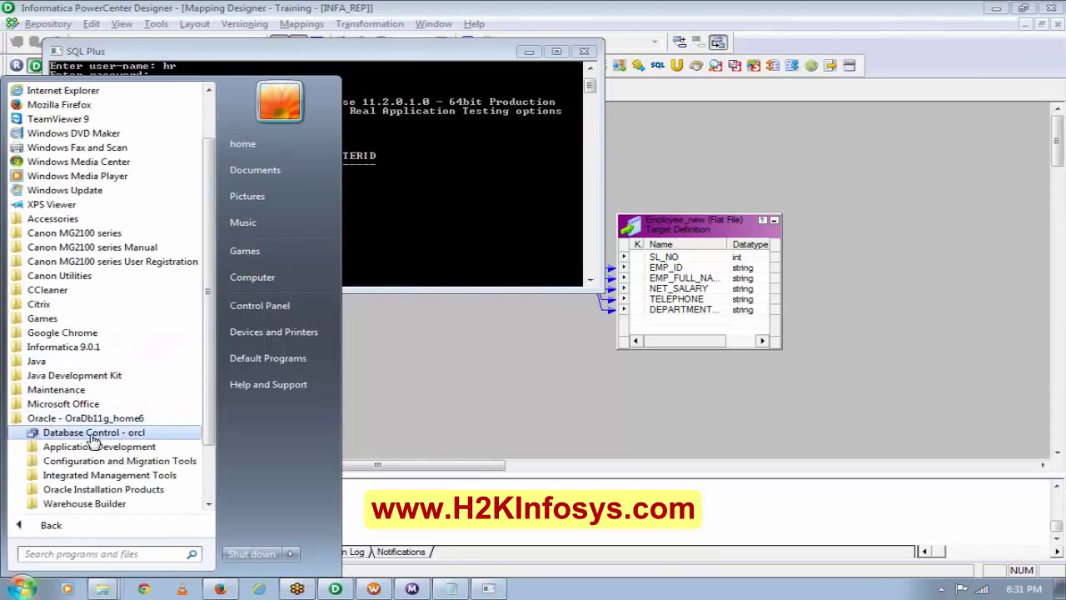
left_click(94, 434)
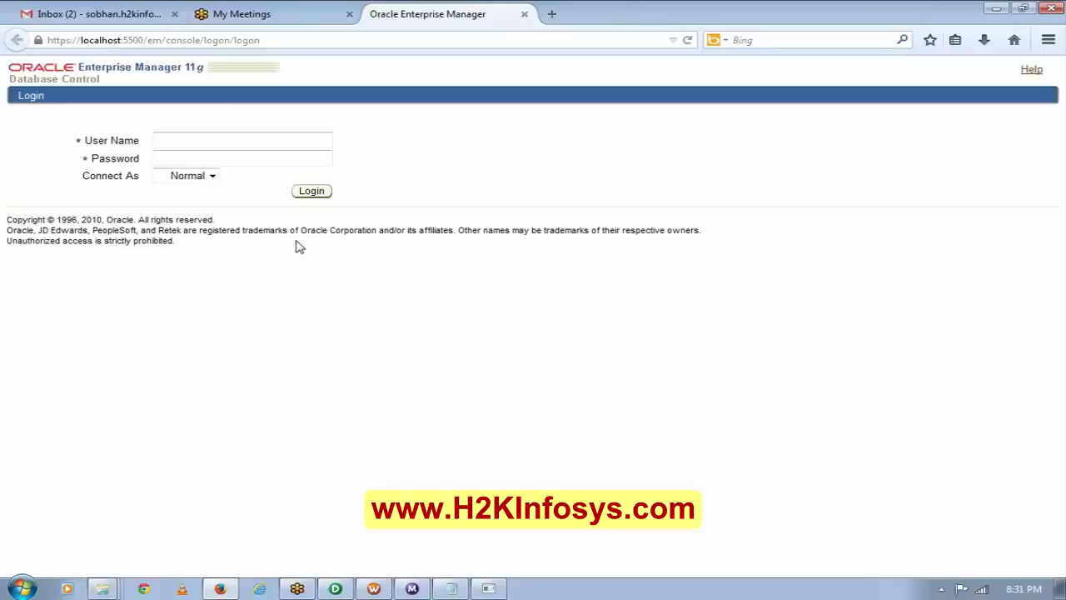
Log in to Enterprise Manager as HR with its password, declining to save the password.
type("hr")
key("Tab")
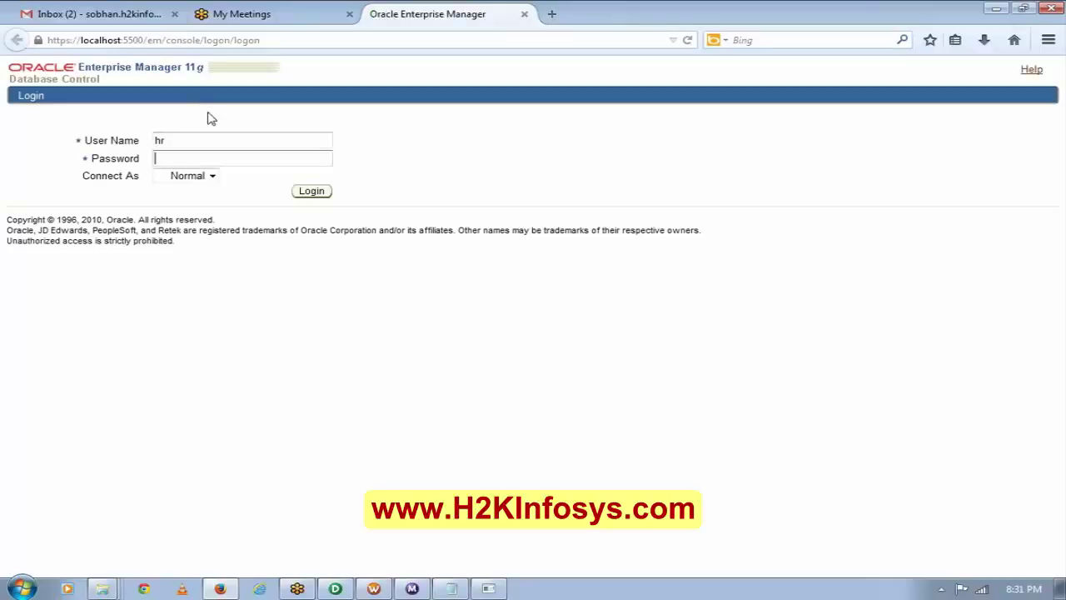
type("hr")
left_click(310, 193)
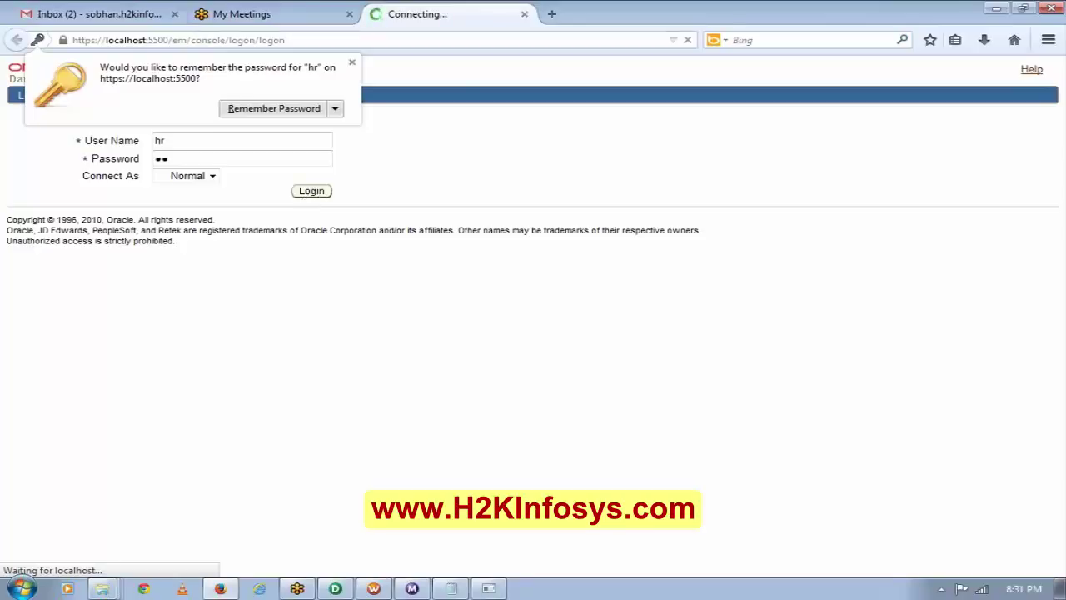
left_click(353, 63)
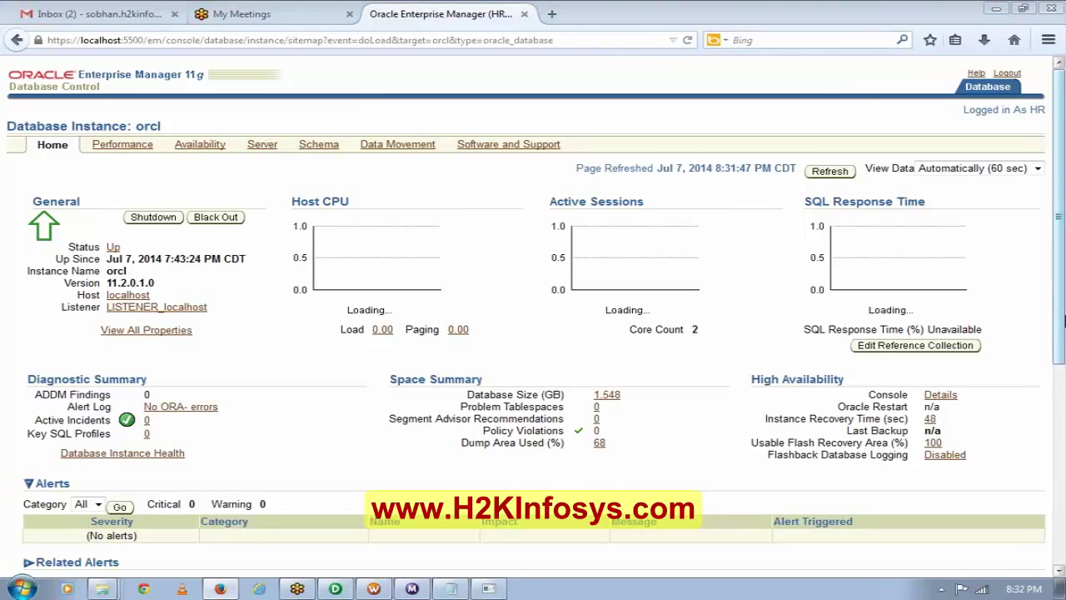
scroll(1048, 363, "down", 1)
scroll(533, 333, "down", 6)
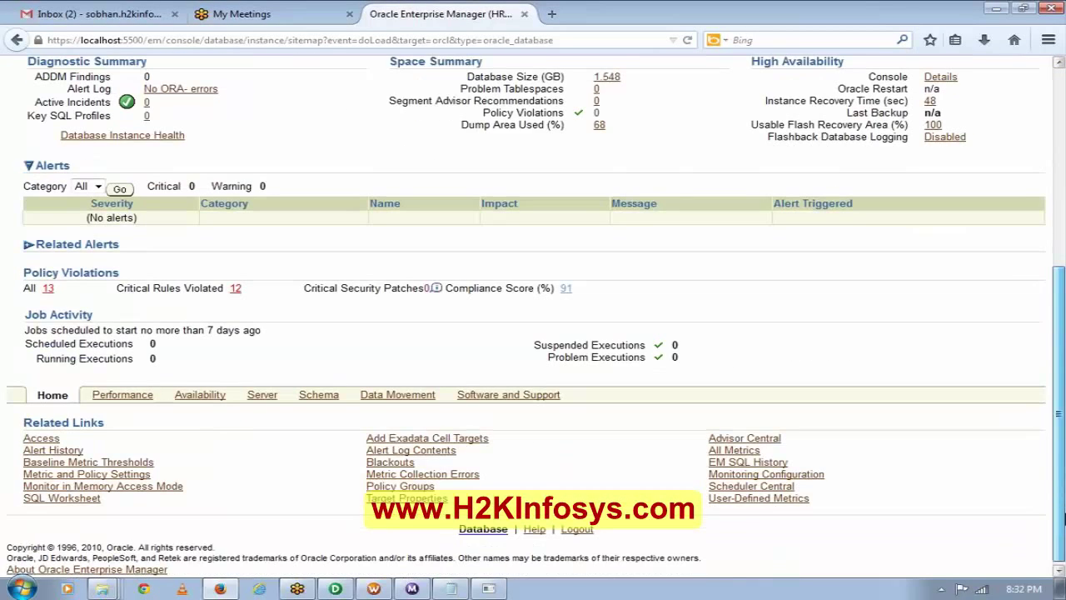
Run 'select * from tab' in the SQL Worksheet to list HR tables like COUNTRIES and EMPLOYEES.
left_click(54, 498)
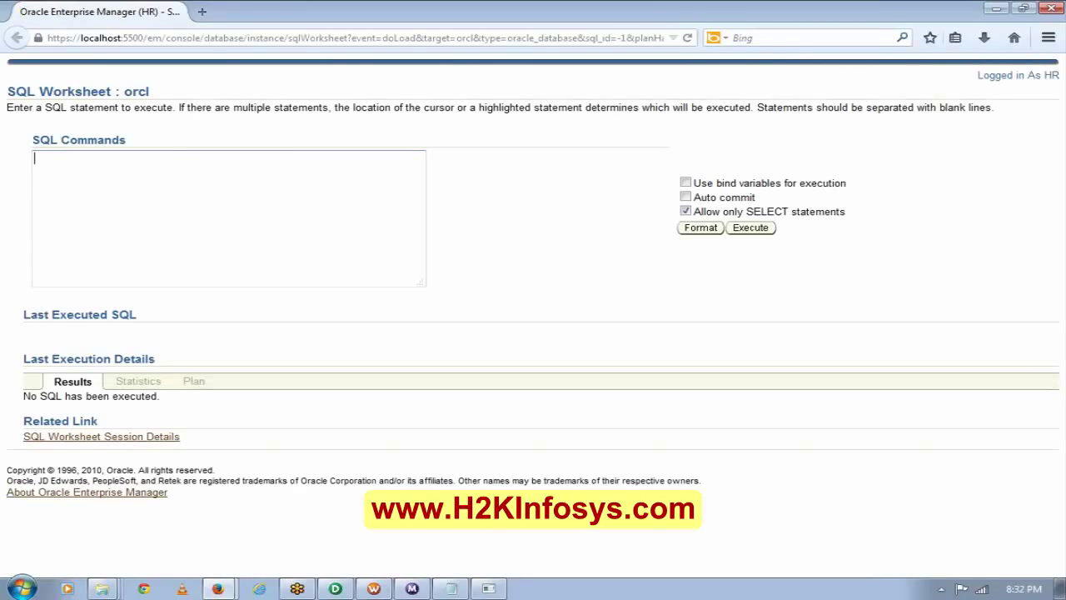
type("select * from tab")
key("ctrl+a")
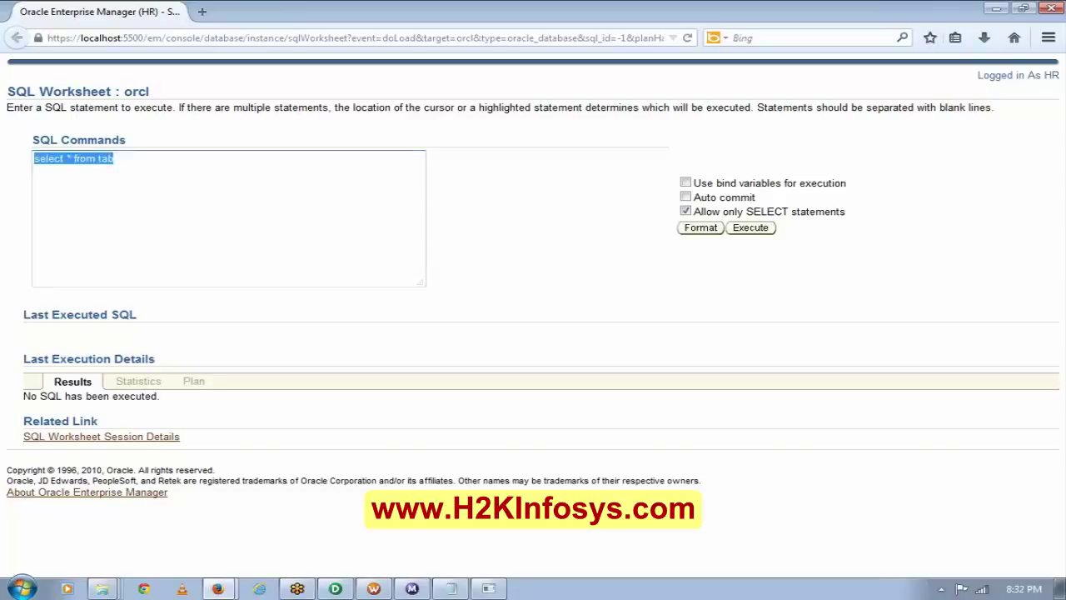
left_click(763, 233)
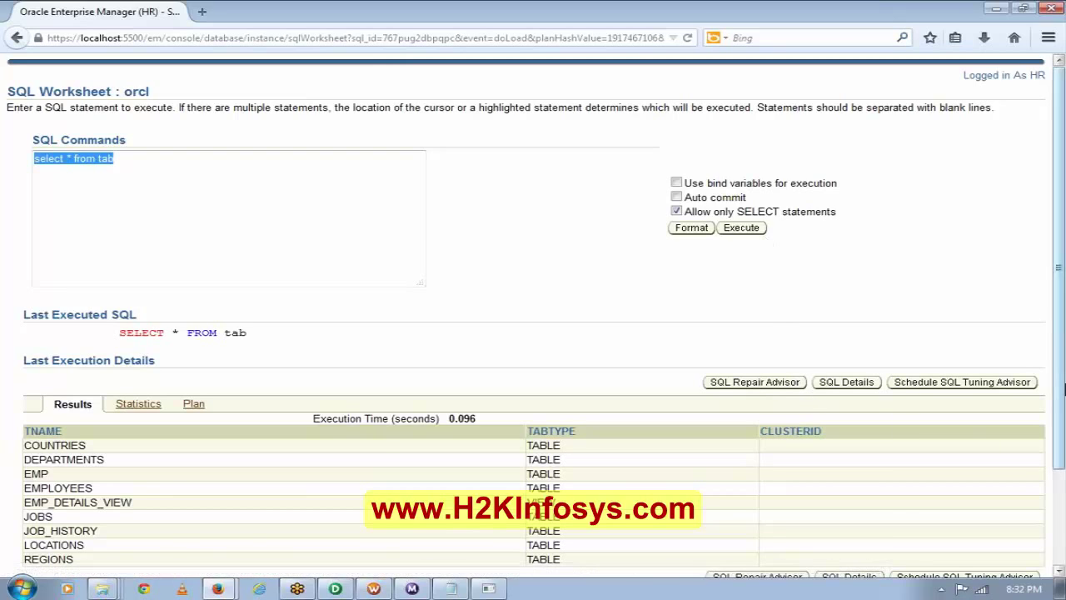
scroll(1062, 383, "down", 2)
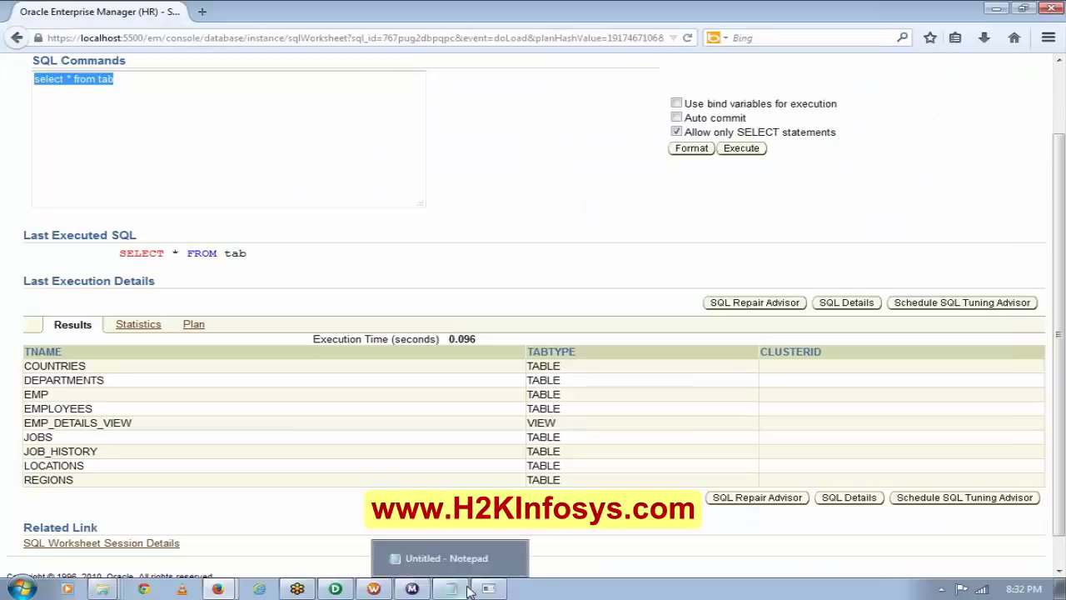
Add '2. Create a table similar to the Flat file target.' to the Notepad notes.
left_click(451, 589)
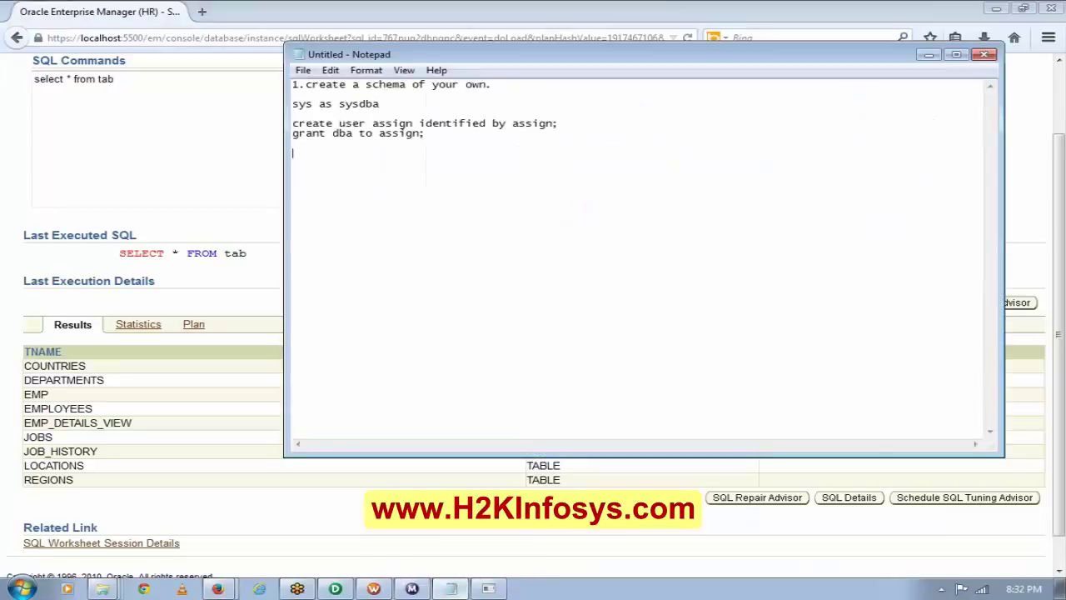
type("2. Create a table sim")
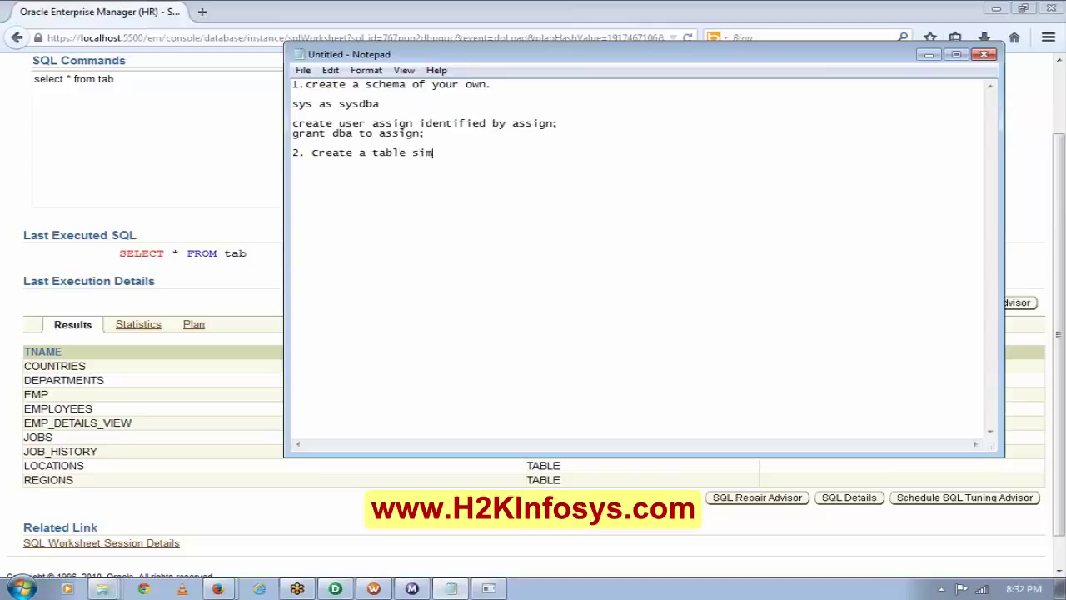
type("ilar to the Flat file")
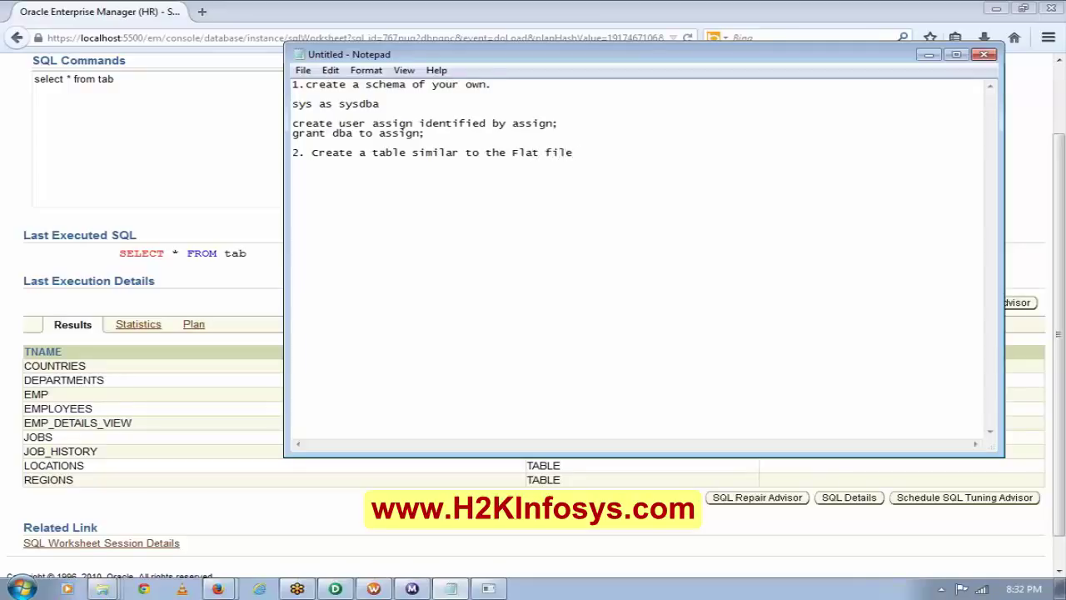
type(" target.")
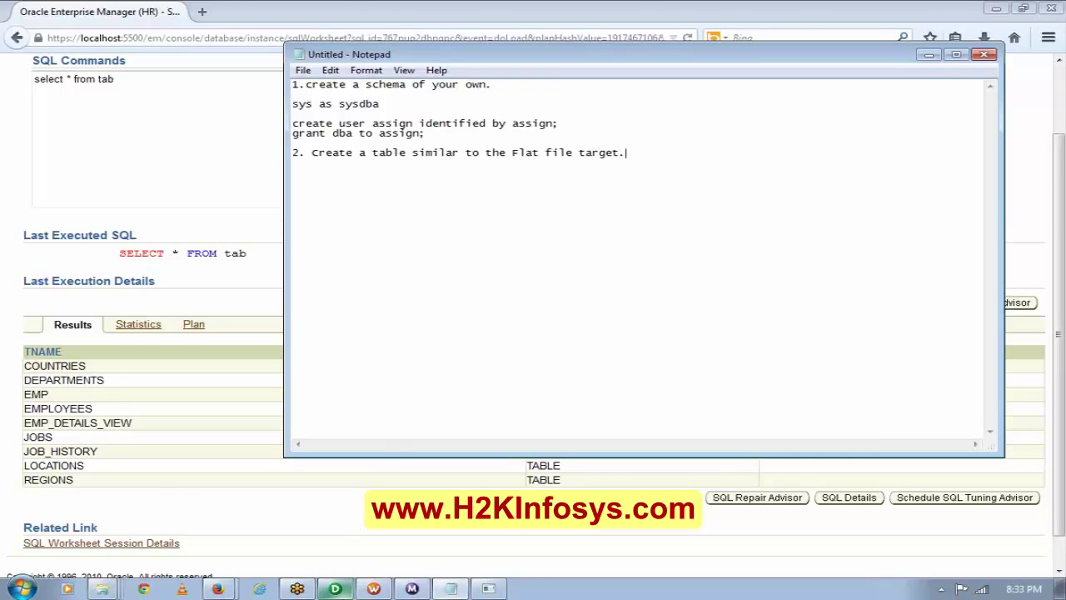
Review Employee_new's EMP_ID, EMP_FULL_NAME, NET_SALARY and TELEPHONE columns in Designer, then return to Notepad.
left_click(335, 589)
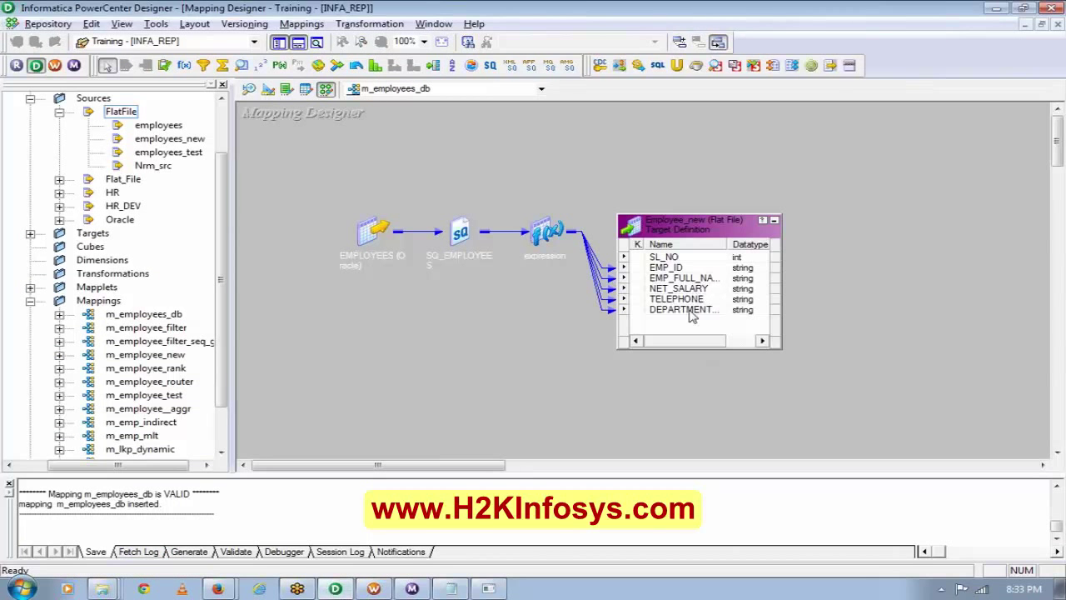
left_click(683, 268)
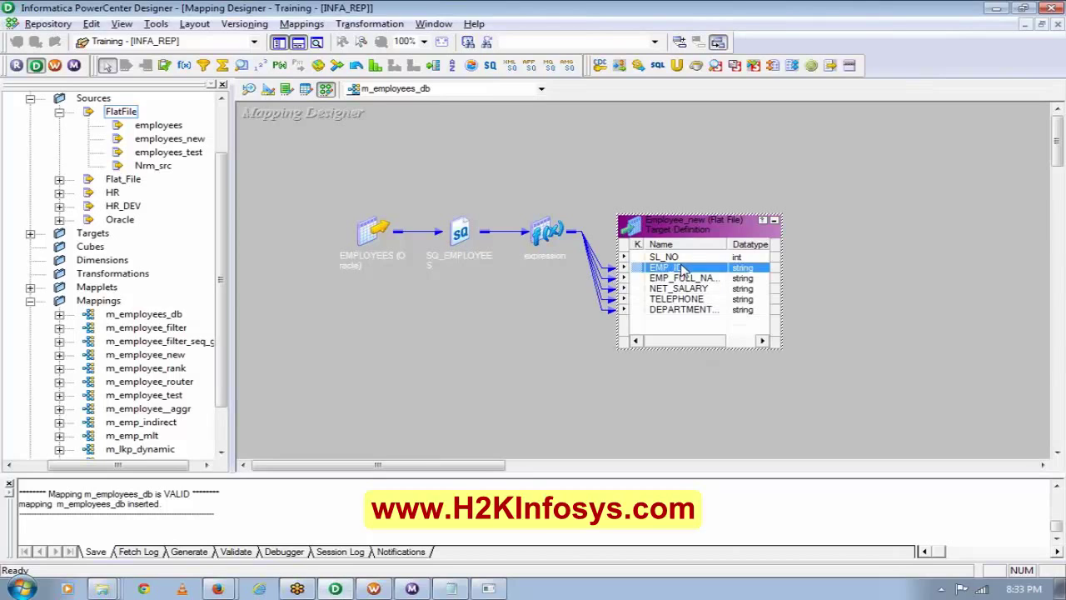
left_click(681, 277)
left_click(691, 289)
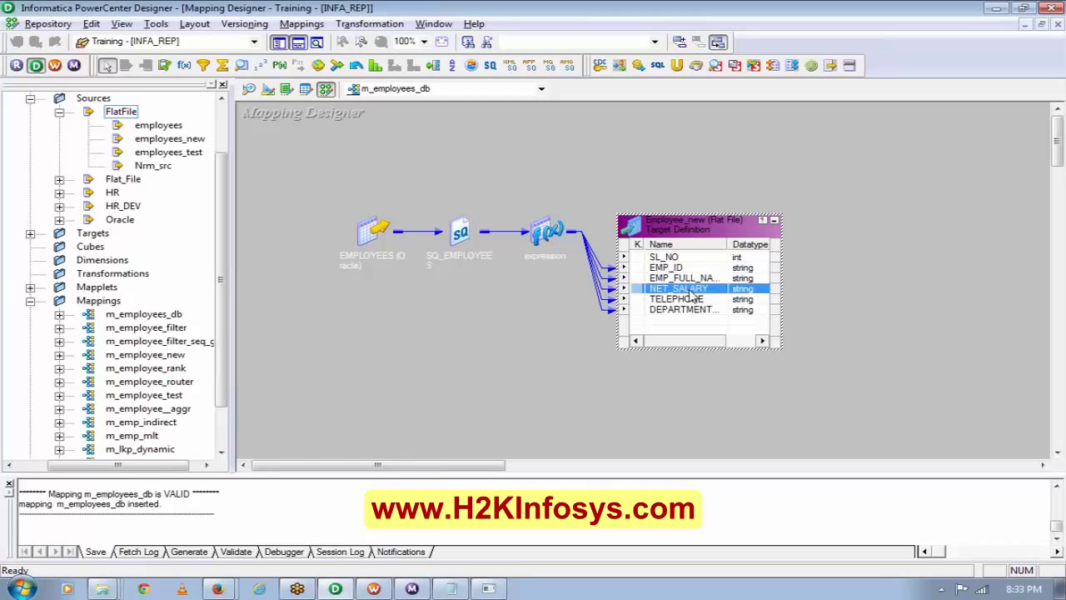
left_click(691, 299)
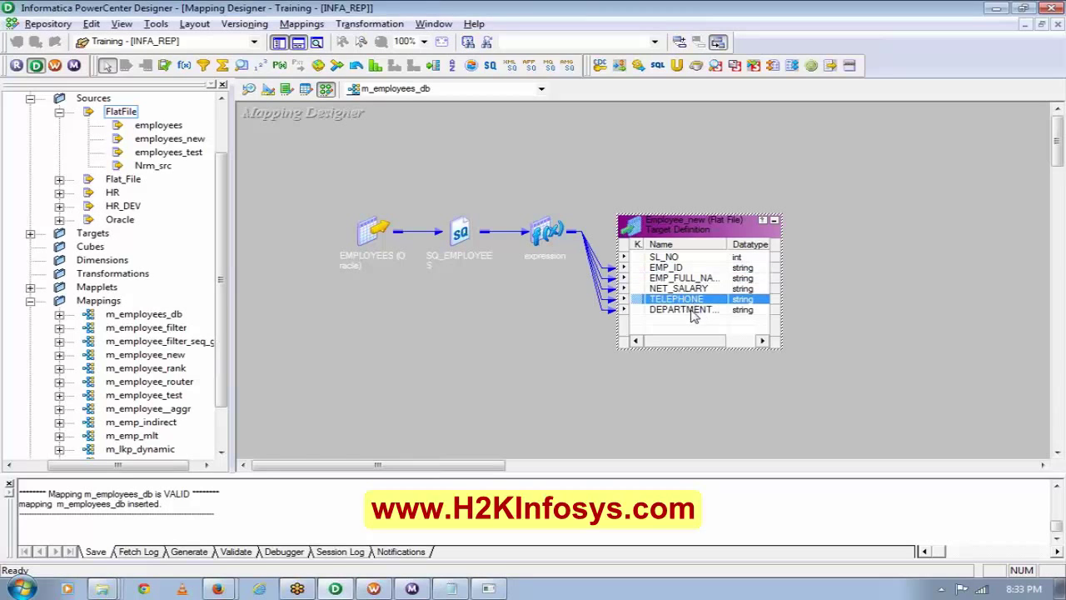
key("alt+Tab")
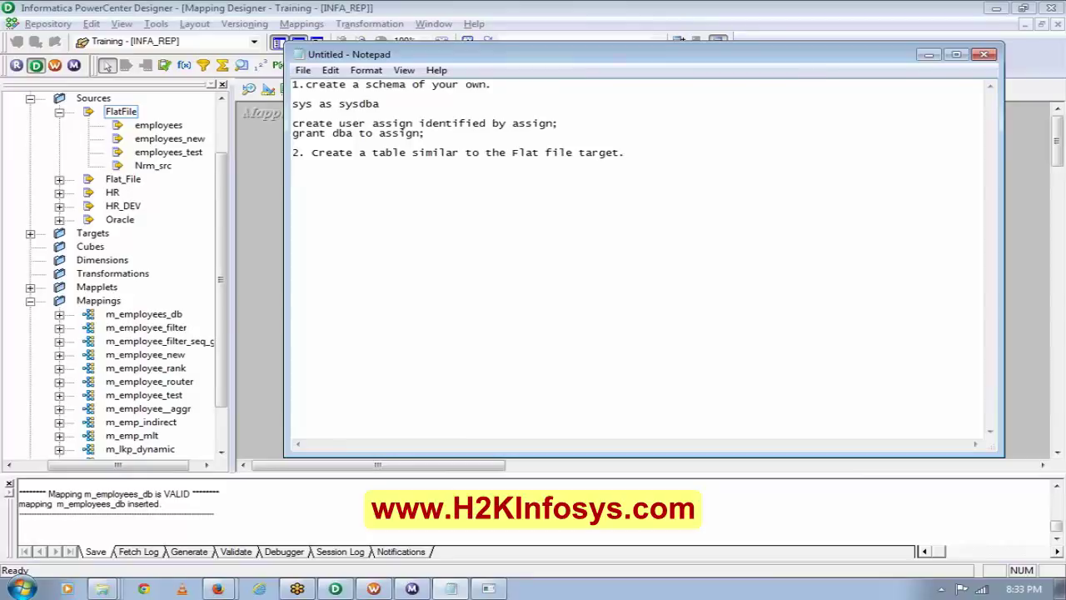
Add a 'CREATE TABLE EMPLOYEE_TARGET ( );' skeleton and begin step 3 about an HR.employees-sourced mapping.
key("Return")
key("Return")
type("CREATE TABLE EMP")
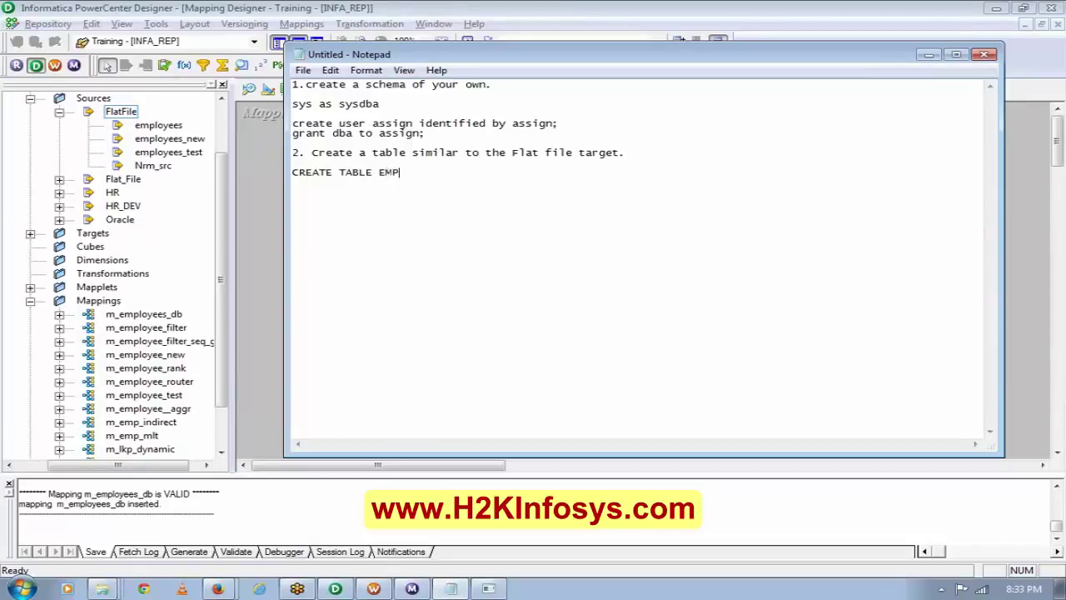
type("LOYEE_TARGET")
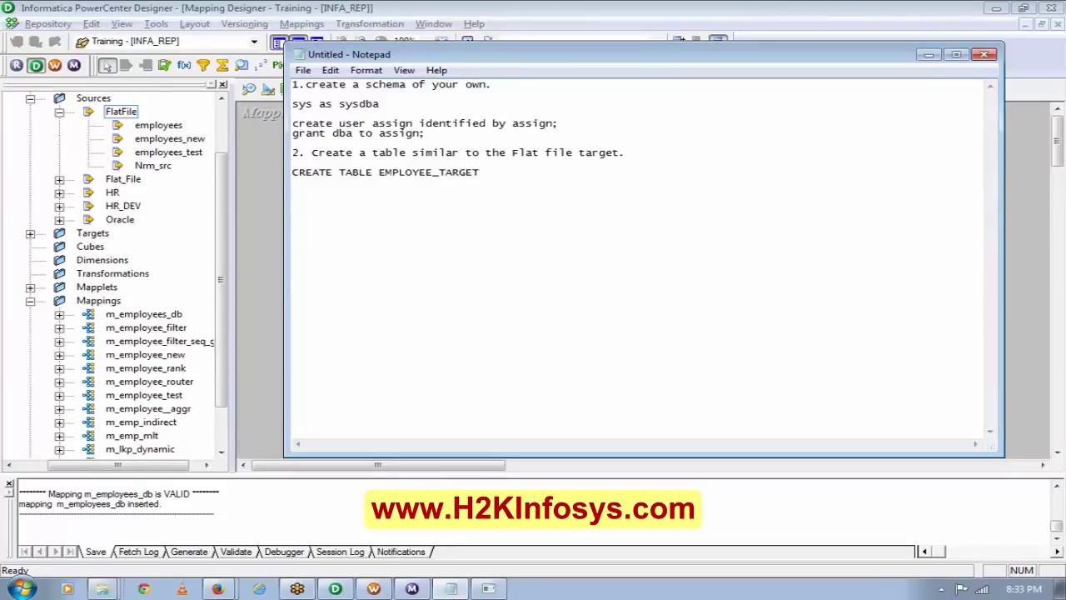
key("Return")
type("(")
key("Return")
key("Return")
key("Return")
type(")")
type(";")
type("3.")
type(" Create a")
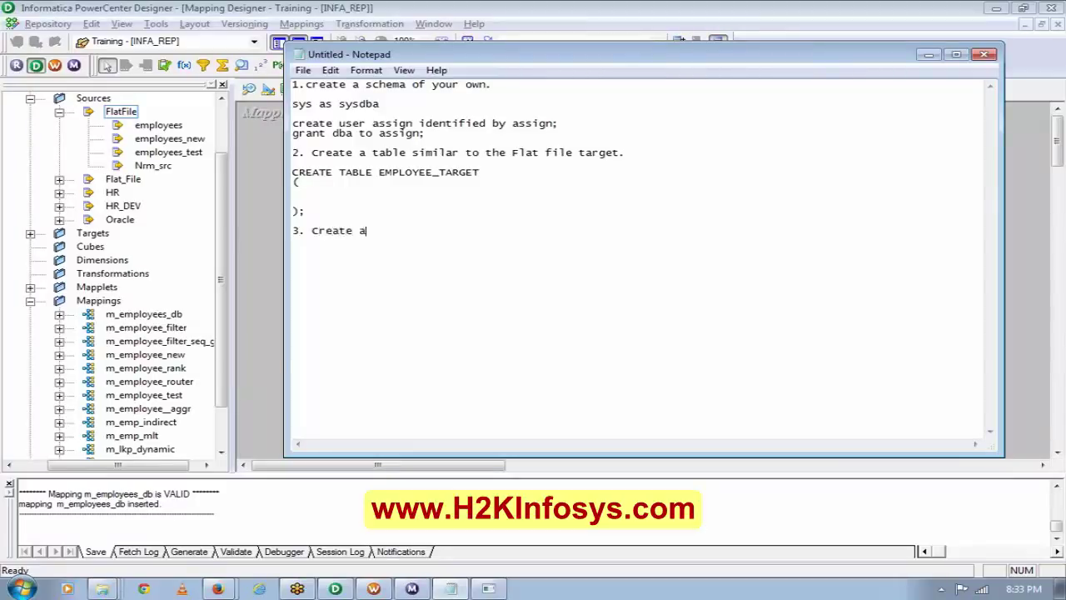
type(" mapping with HR. ")
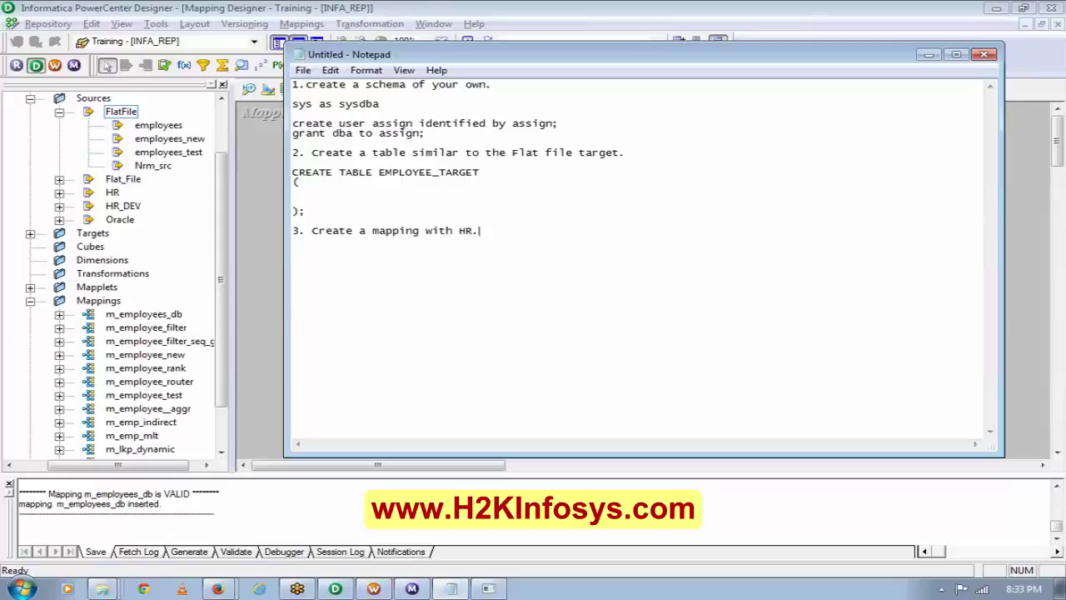
type("employees as source and")
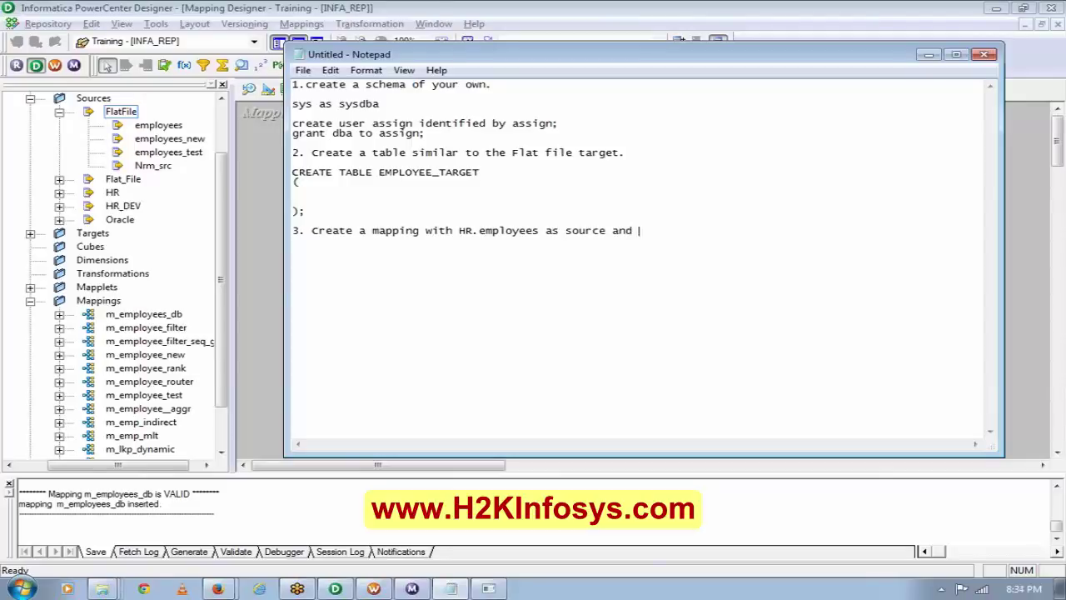
Copy the schema name 'assign' and table name EMPLOYEE_TARGET into step 3 as 'assign.EMPLOYEE_TARGET'.
left_click_drag(512, 124, 553, 124)
key("ctrl+c")
key("Right")
key("ctrl+v")
type(".")
left_click_drag(480, 172, 379, 172)
key("ctrl+c")
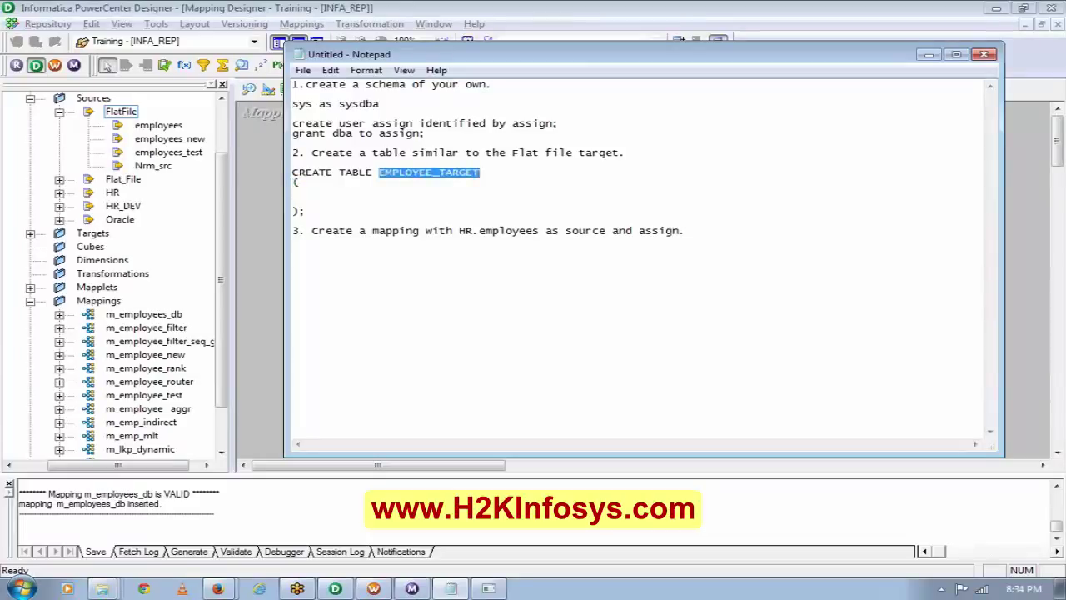
key("Right")
key("ctrl+v")
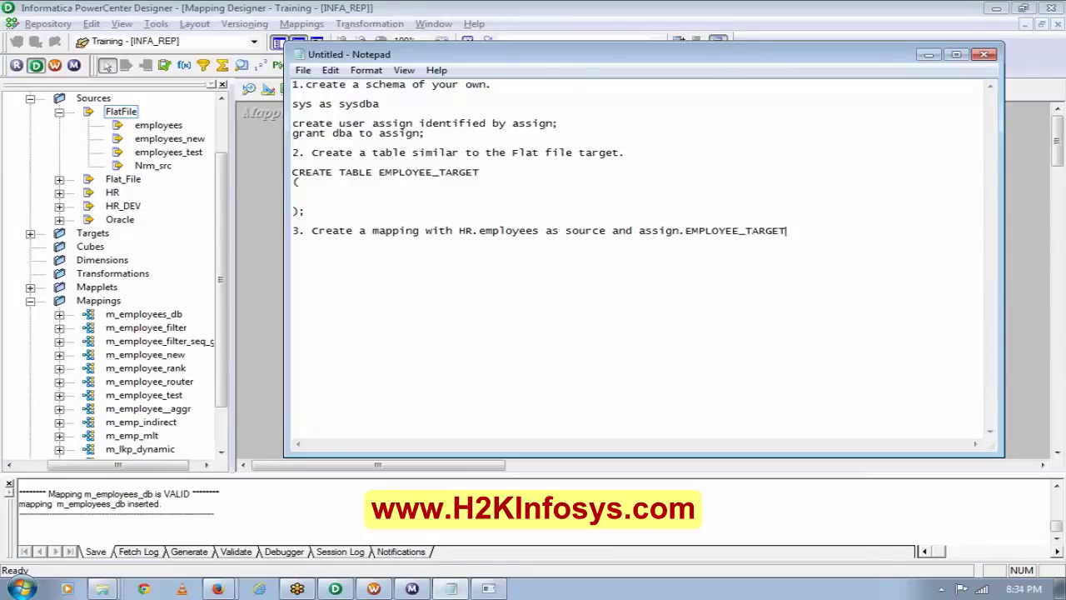
Shorten the table name to EMPLOYEE_TGT in both places and end step 3 with 'as your target.'.
left_click_drag(446, 172, 473, 173)
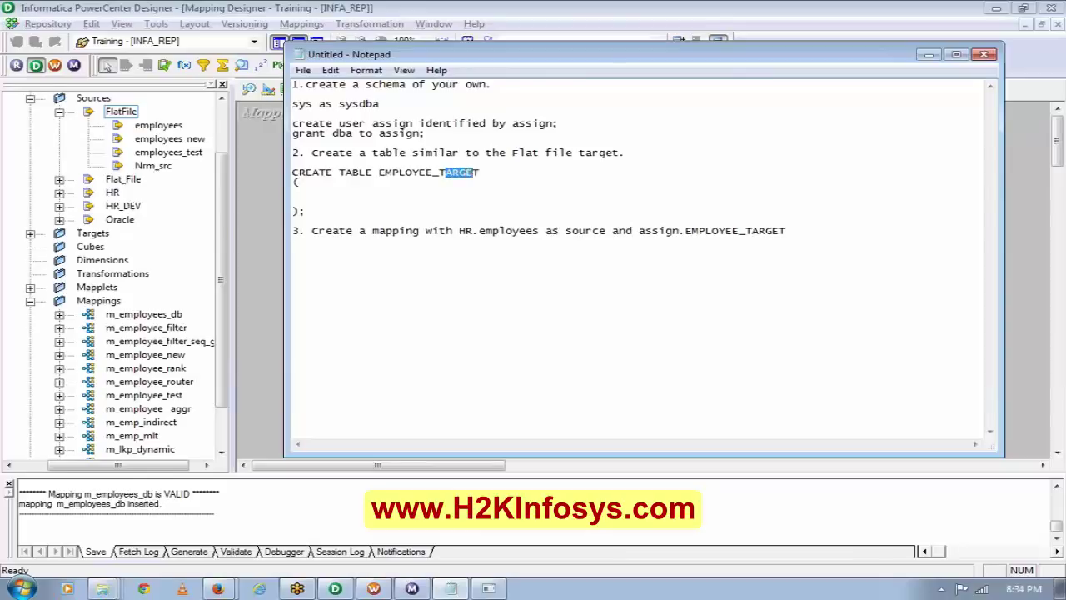
type("G")
left_click_drag(753, 231, 781, 232)
type("GTb")
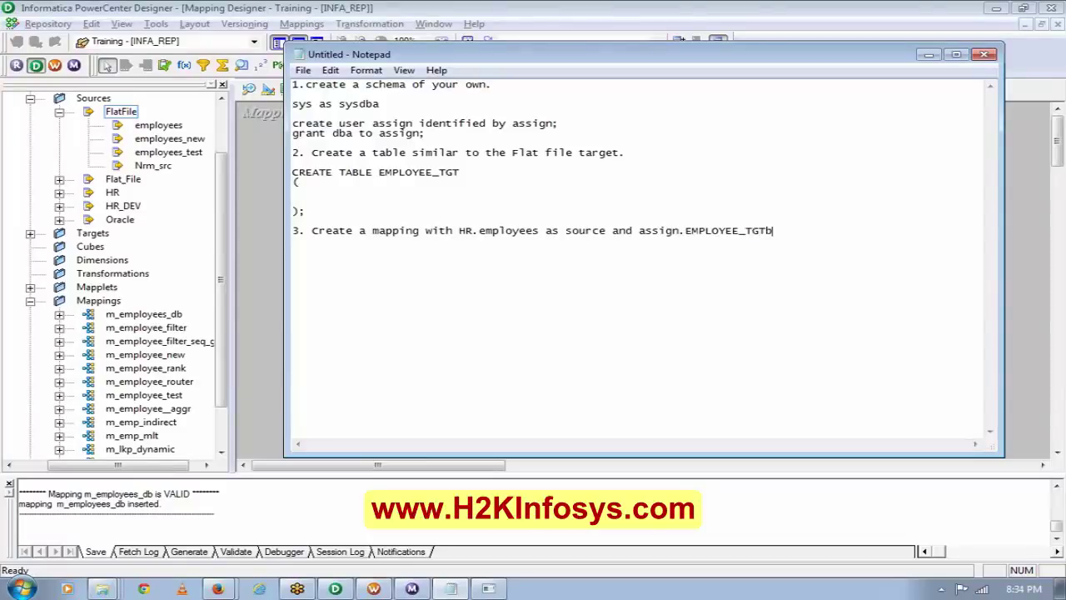
key("BackSpace")
type("as your target")
left_click(1051, 46)
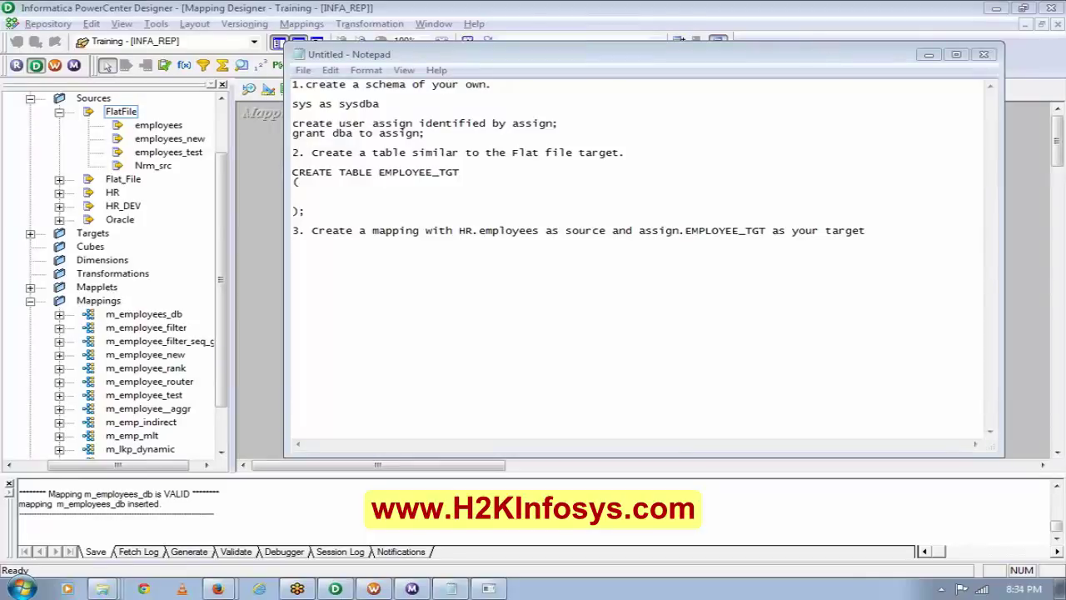
left_click(866, 230)
type(".")
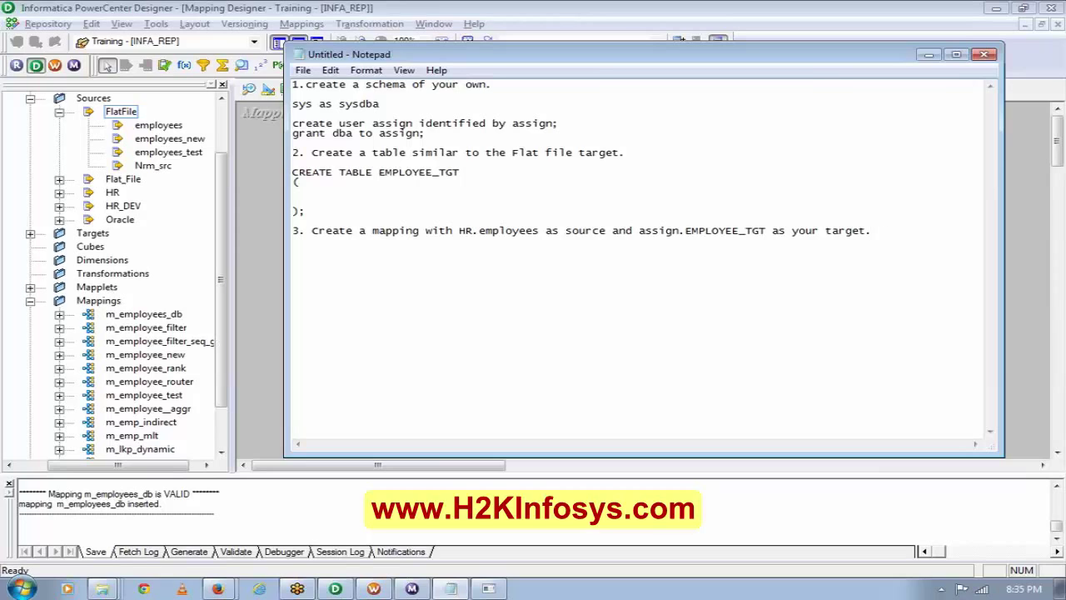
Bring Designer forward and display the EMPLOYEES (Oracle) source definition in Source Analyzer.
left_click(257, 145)
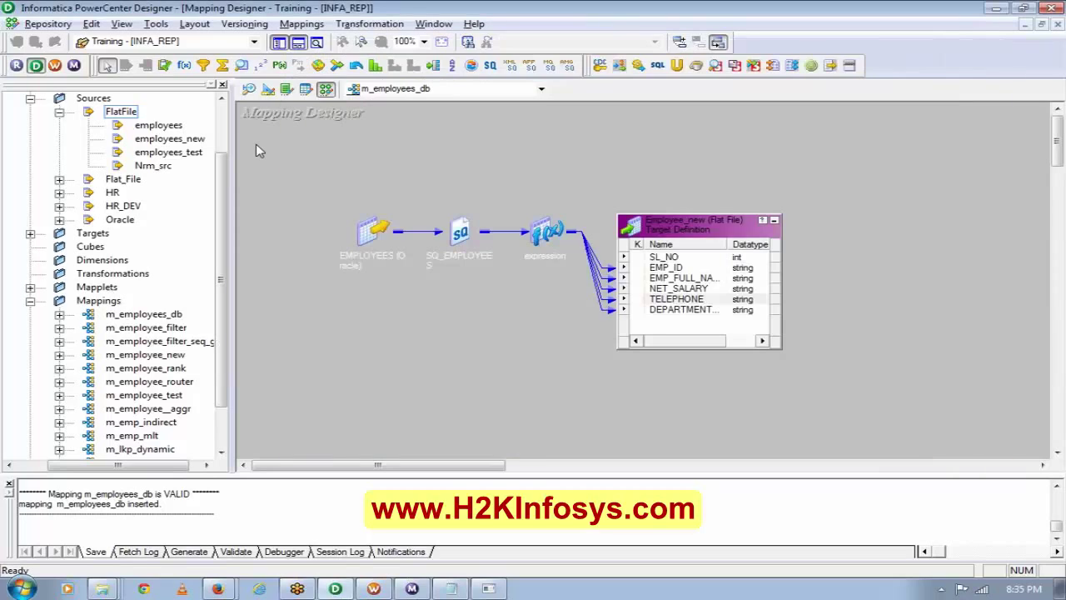
left_click(291, 24)
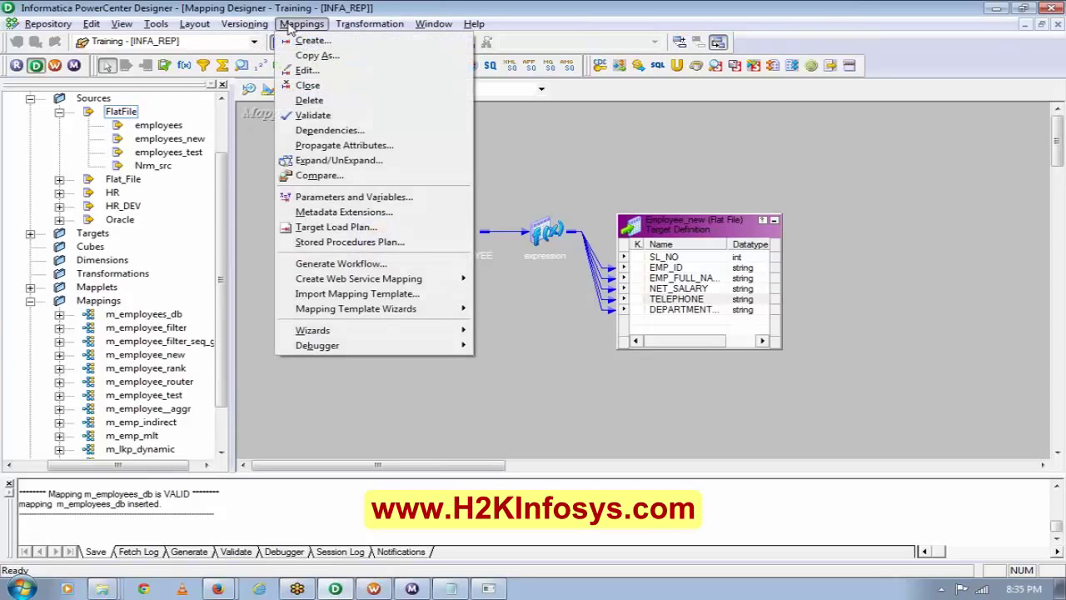
mouse_move(244, 24)
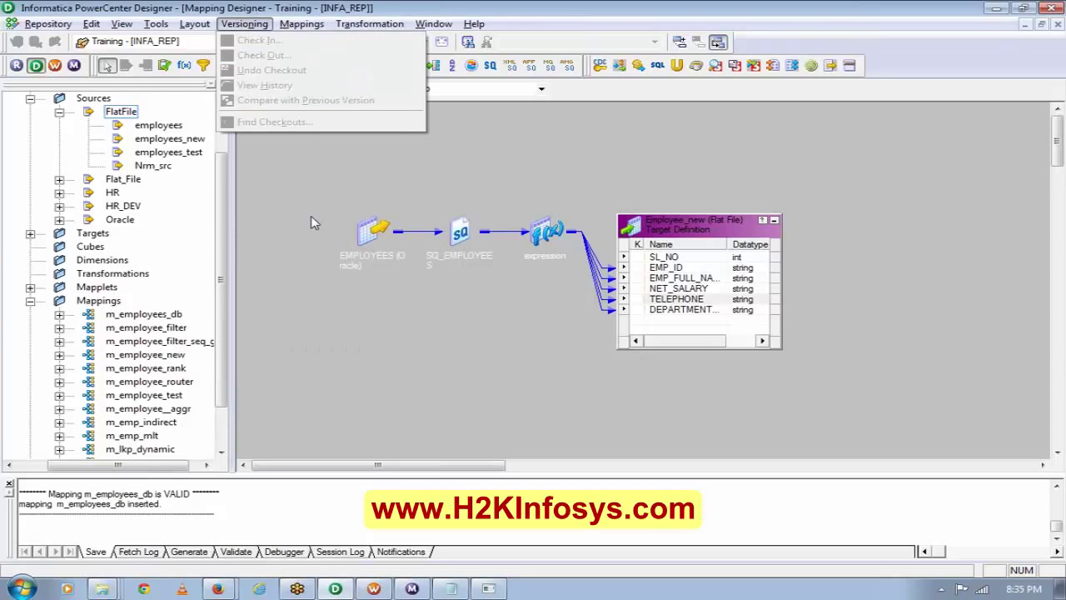
left_click(283, 173)
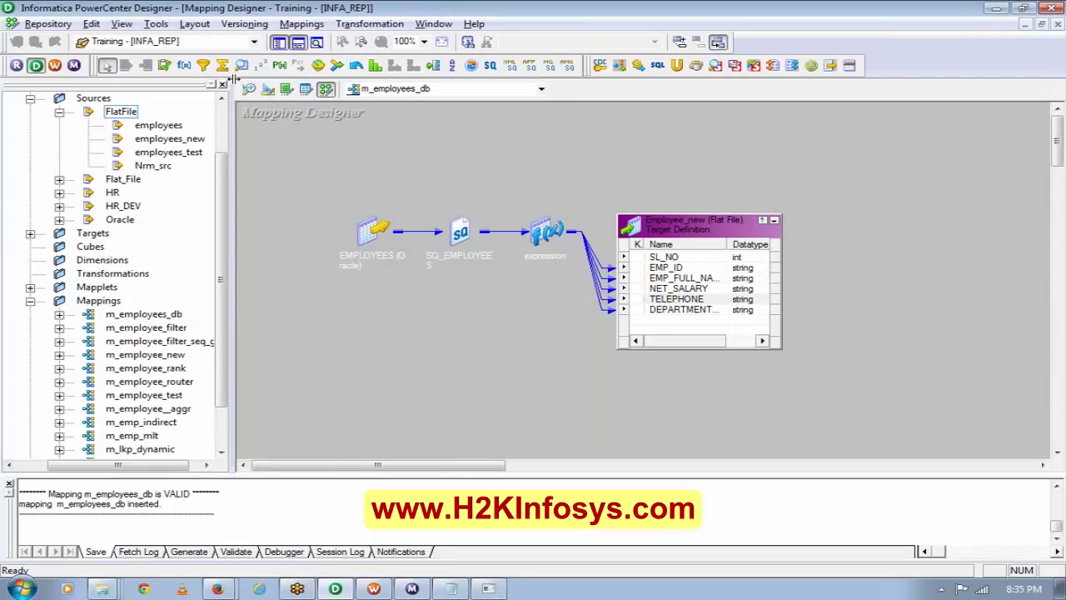
left_click(250, 90)
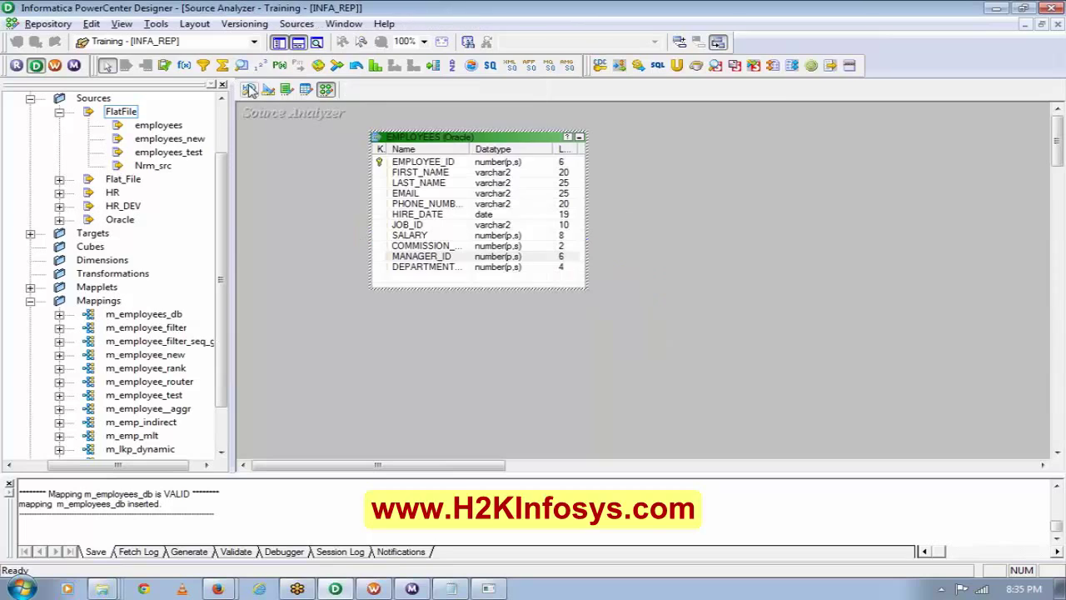
Start a Sources > Import from Database, view the ODBC data sources, cancel, then go to Workflow Manager.
left_click(296, 23)
left_click(368, 40)
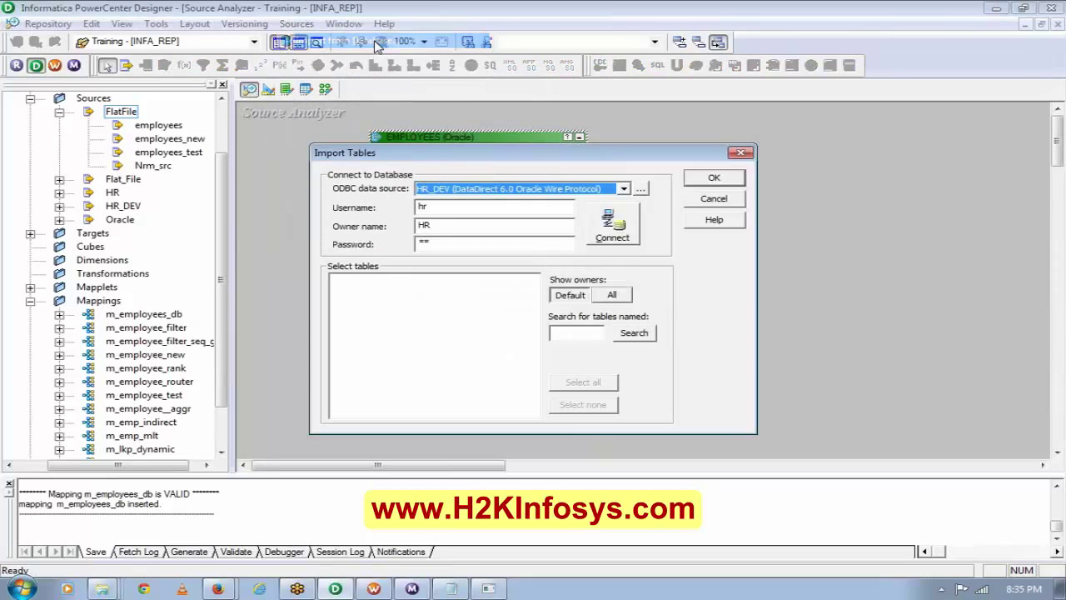
left_click(640, 189)
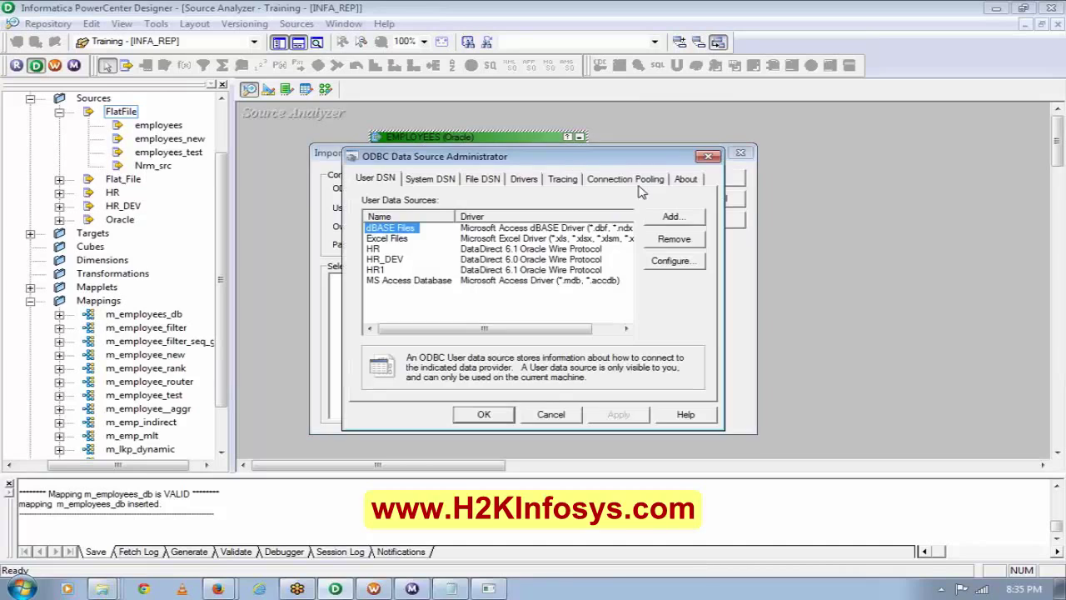
left_click(708, 156)
left_click(739, 154)
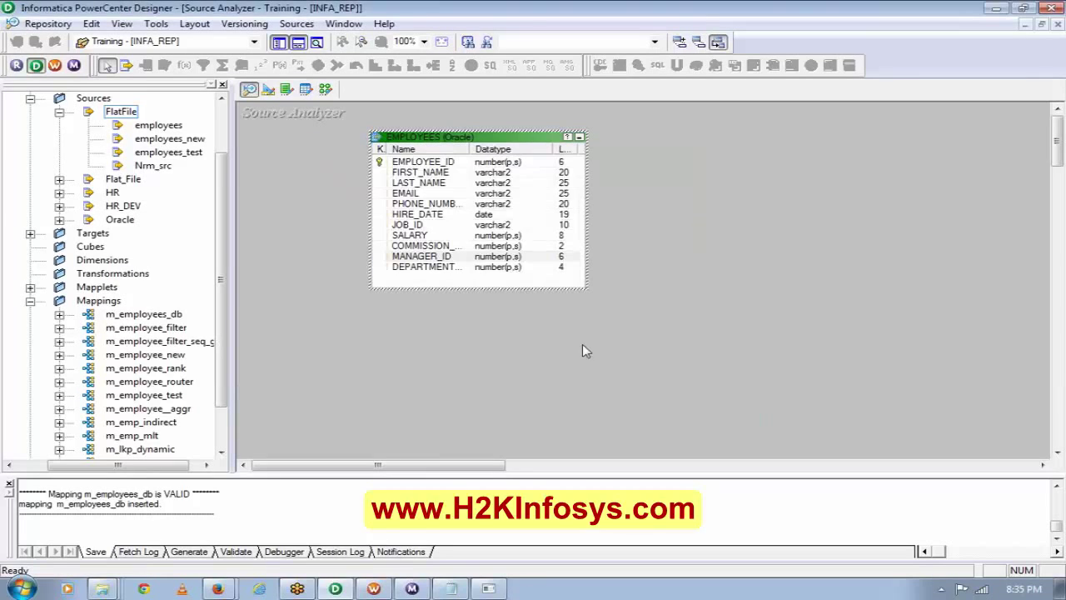
left_click(374, 589)
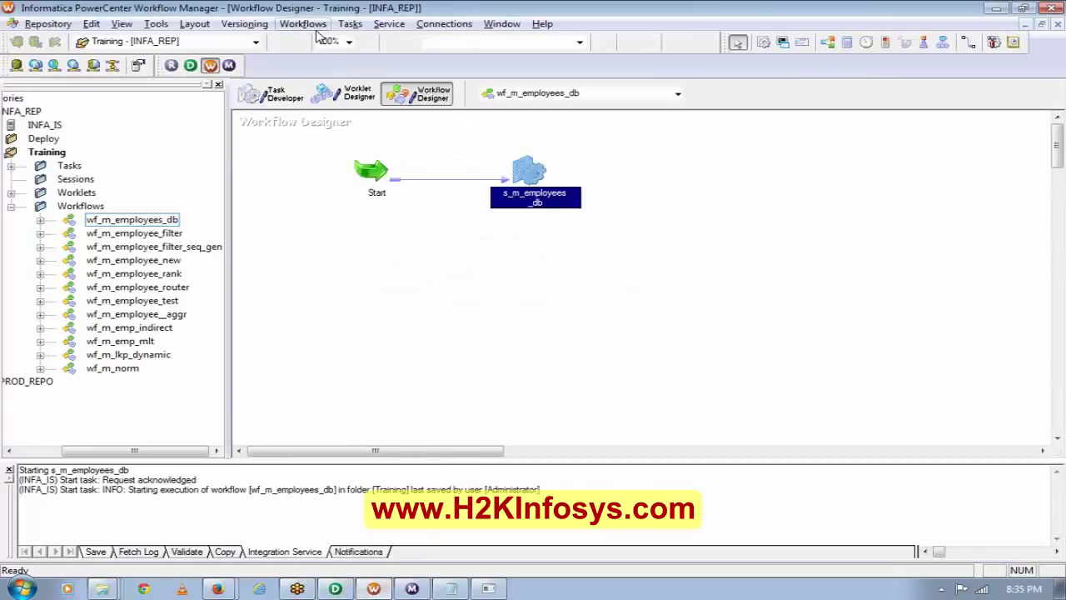
Review the list of relational database connections.
left_click(441, 25)
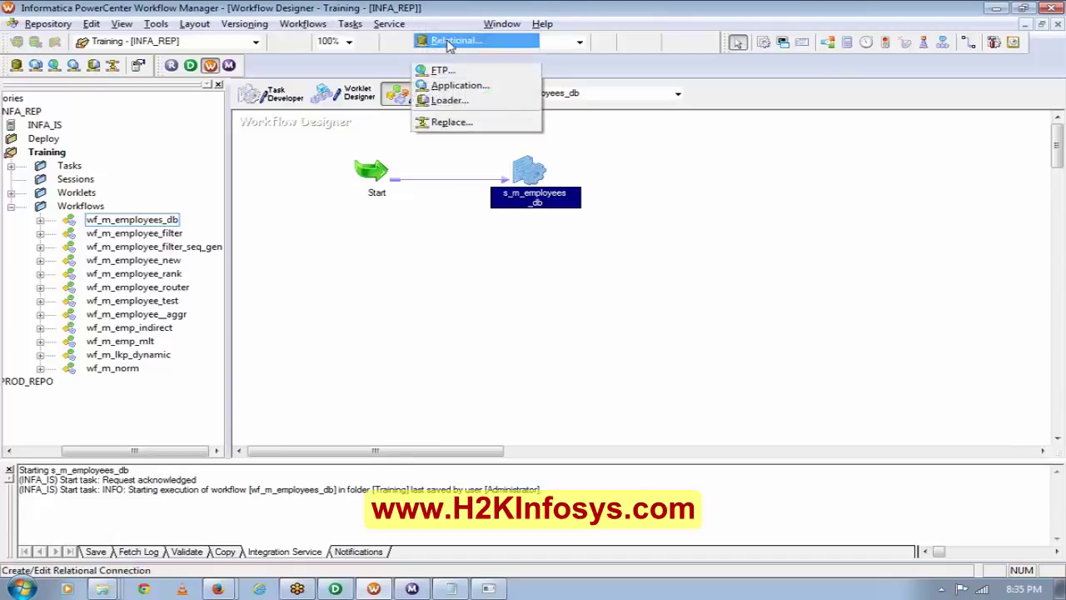
left_click(446, 40)
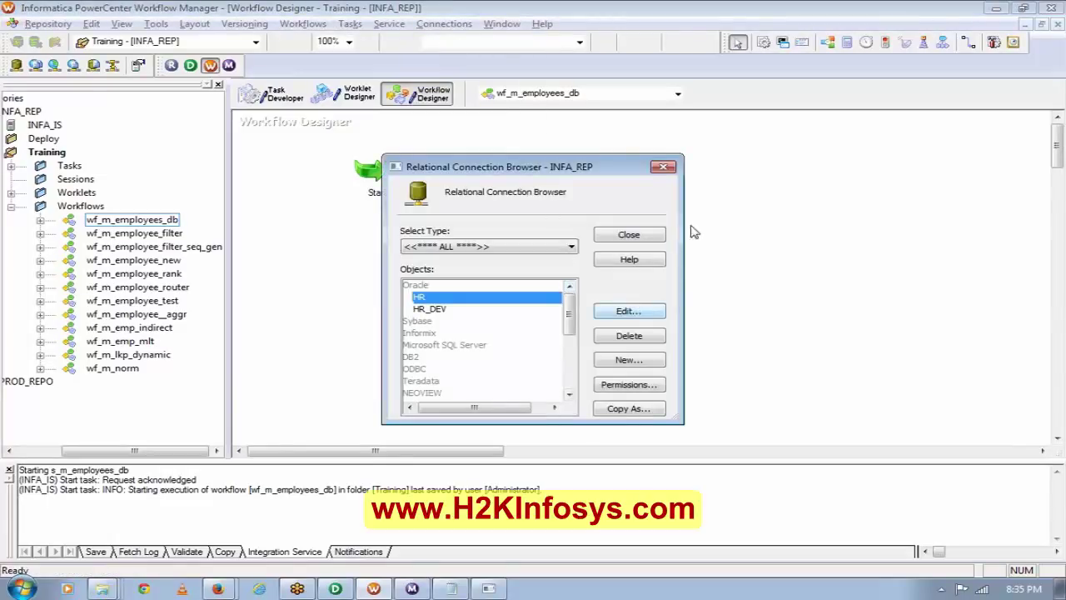
left_click(660, 168)
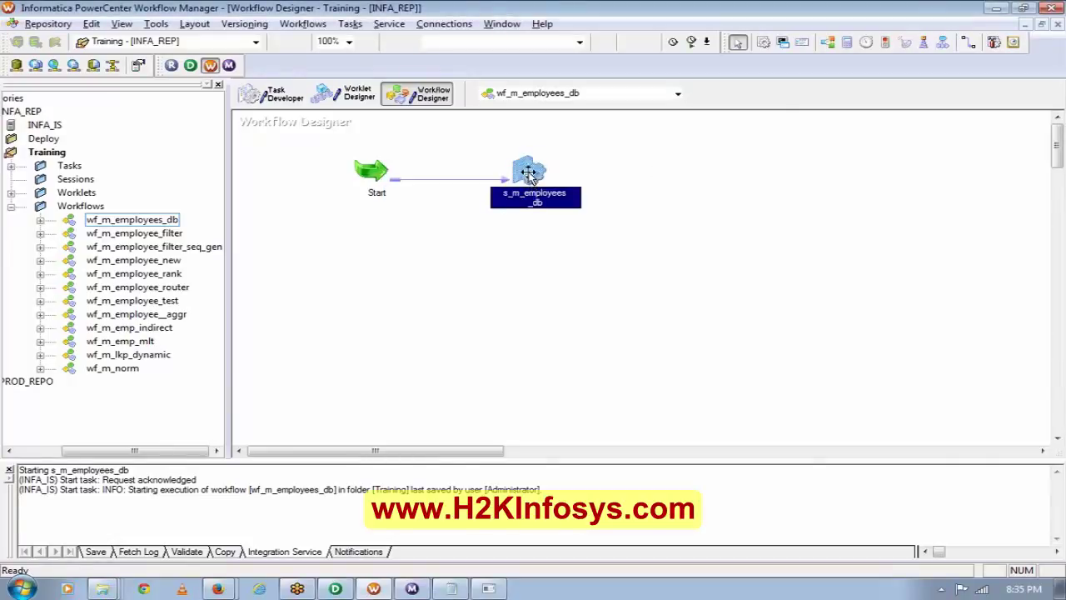
In s_m_employees_db's Mapping tab, confirm SQ_EMPLOYEES uses HR_DEV and check Employee_new's connection.
double_click(530, 178)
left_click(454, 129)
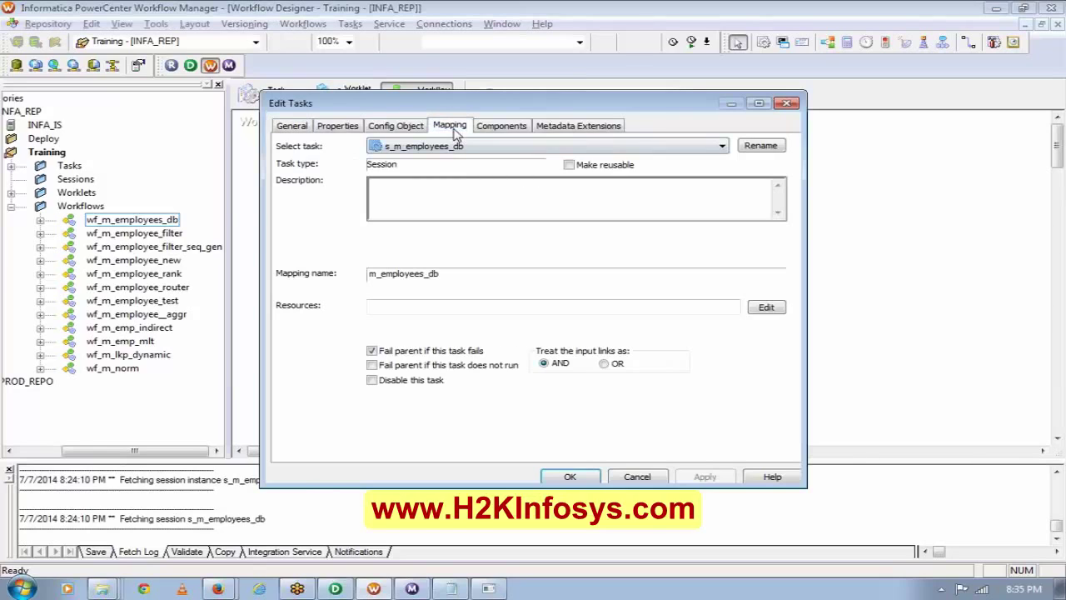
left_click(356, 244)
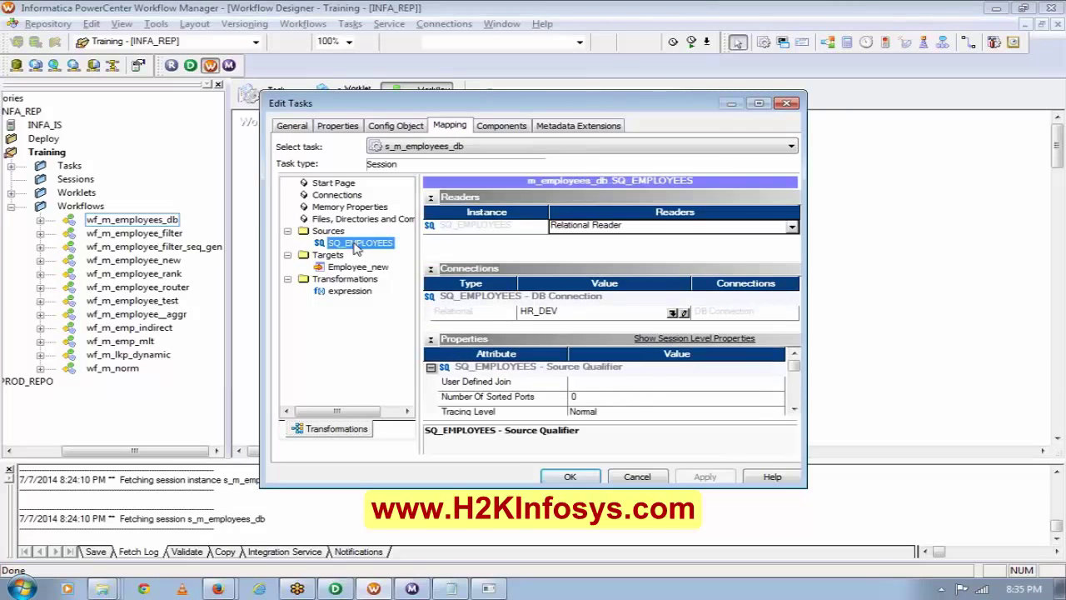
left_click(680, 312)
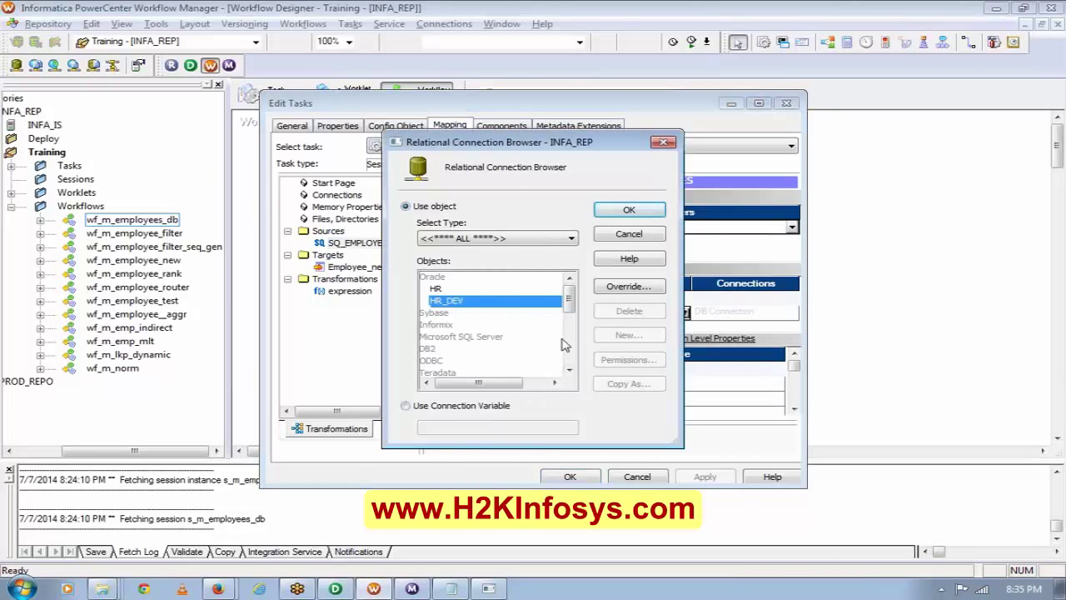
left_click(663, 142)
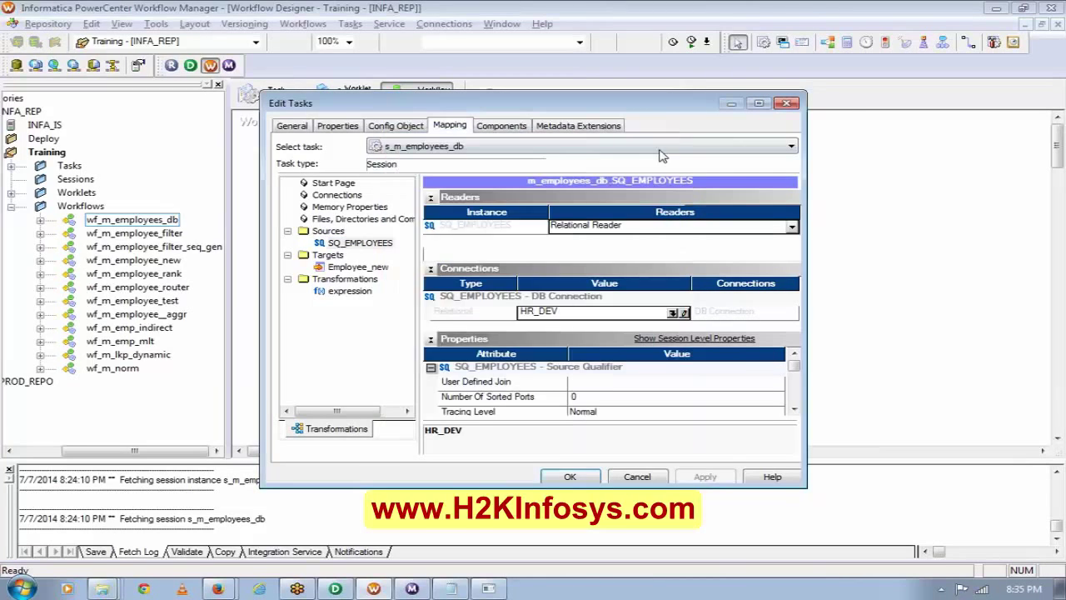
left_click(360, 266)
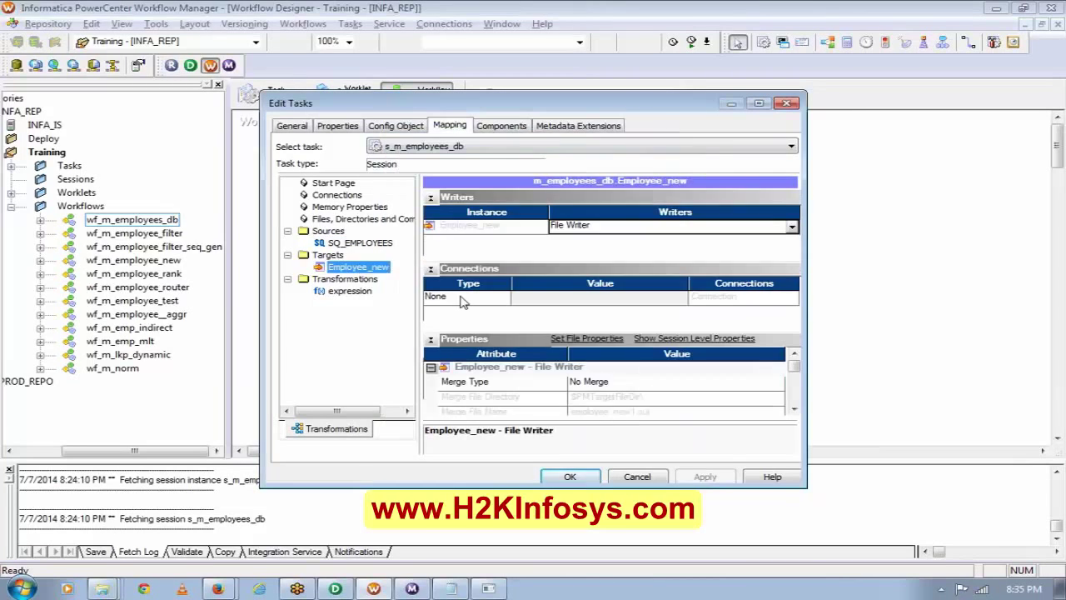
left_click(666, 304)
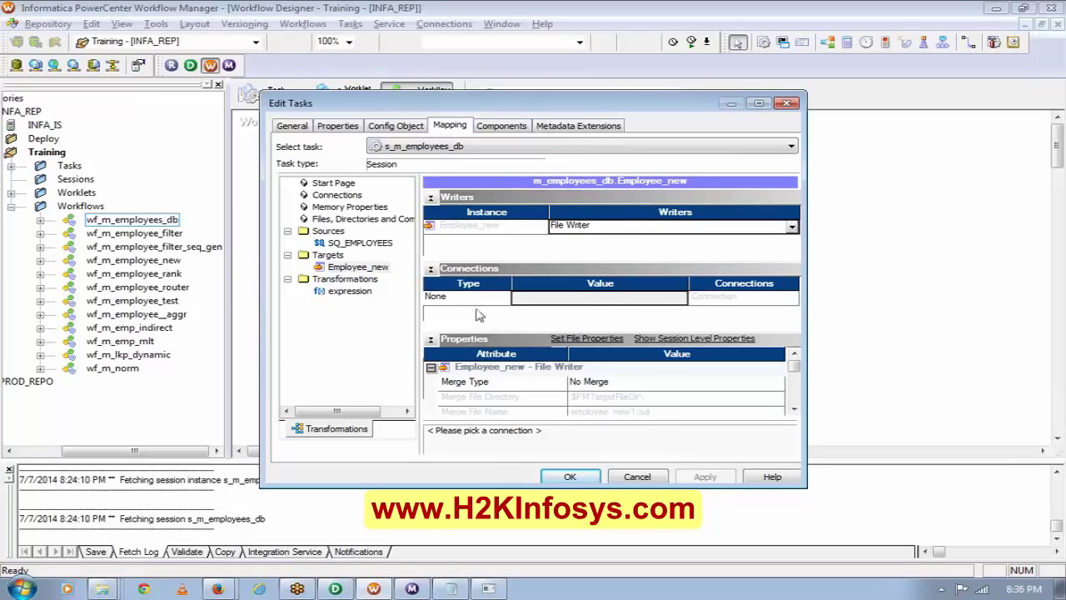
left_click(387, 242)
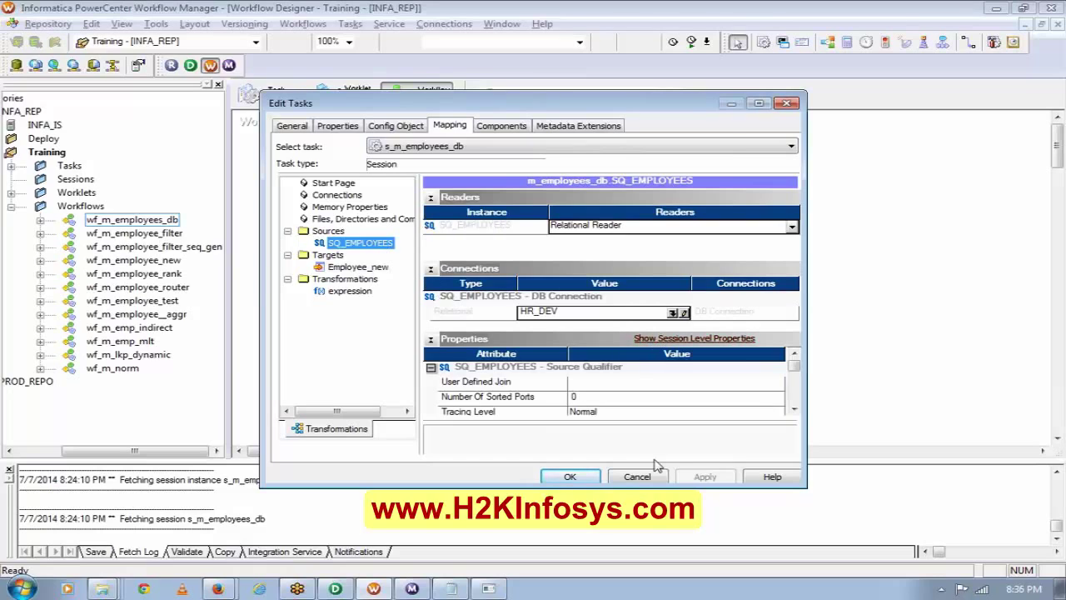
left_click(564, 481)
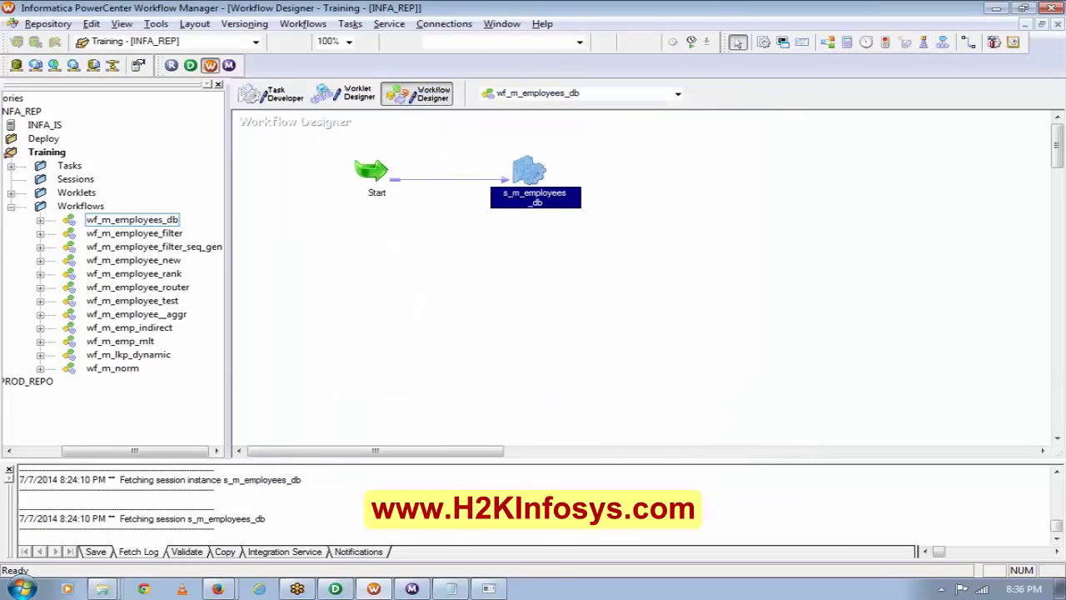
Save the Training folder and dismiss the no-changes warning.
right_click(373, 302)
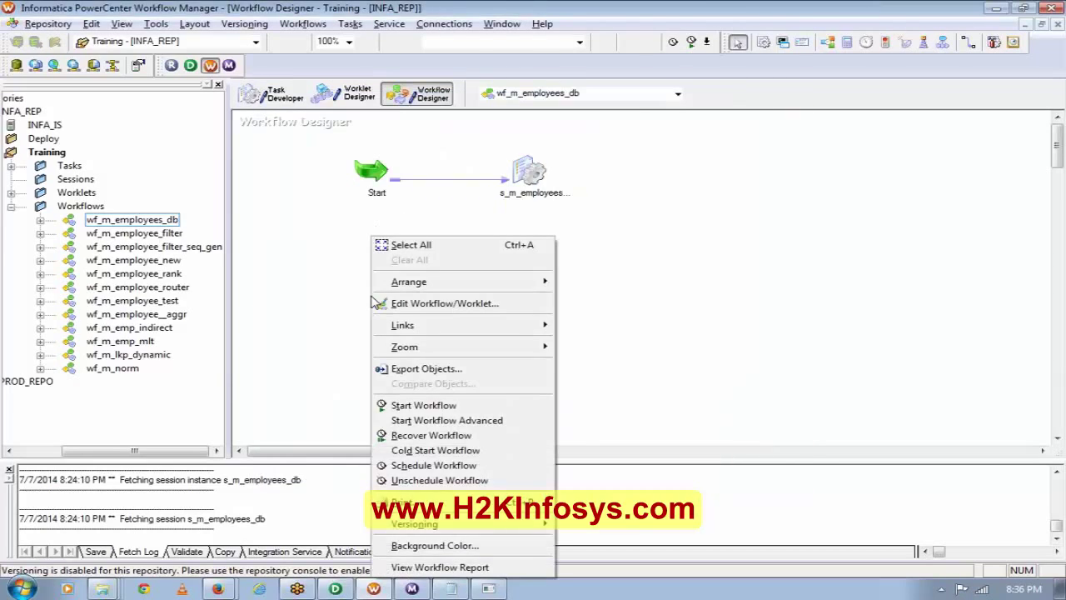
left_click(305, 257)
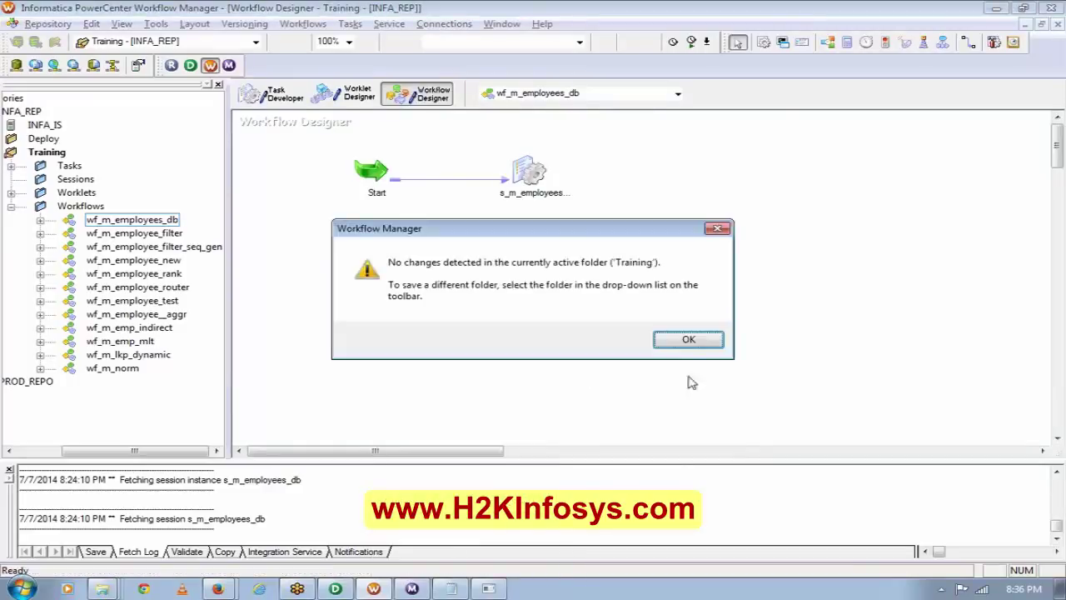
left_click(679, 348)
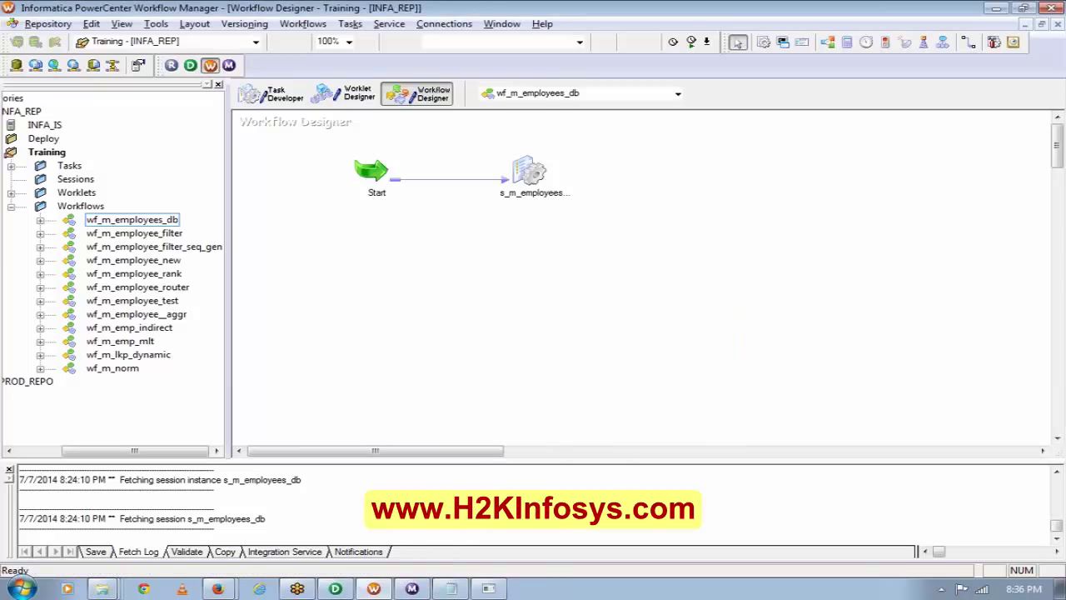
Back in Designer, open m_employees_db in Mapping Designer and collapse Employee_new to an icon.
left_click(336, 589)
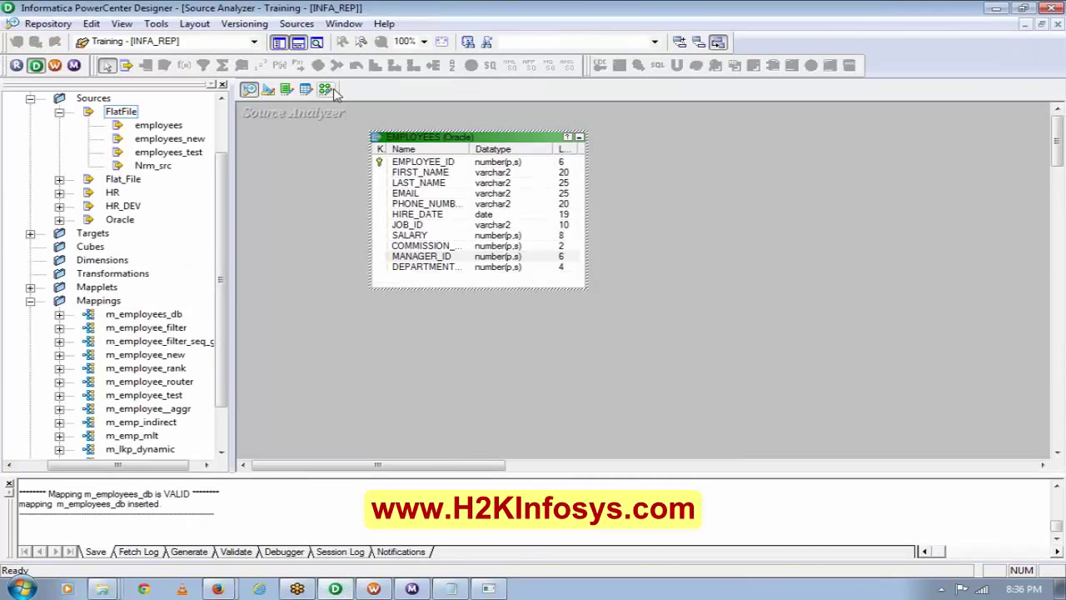
left_click(326, 88)
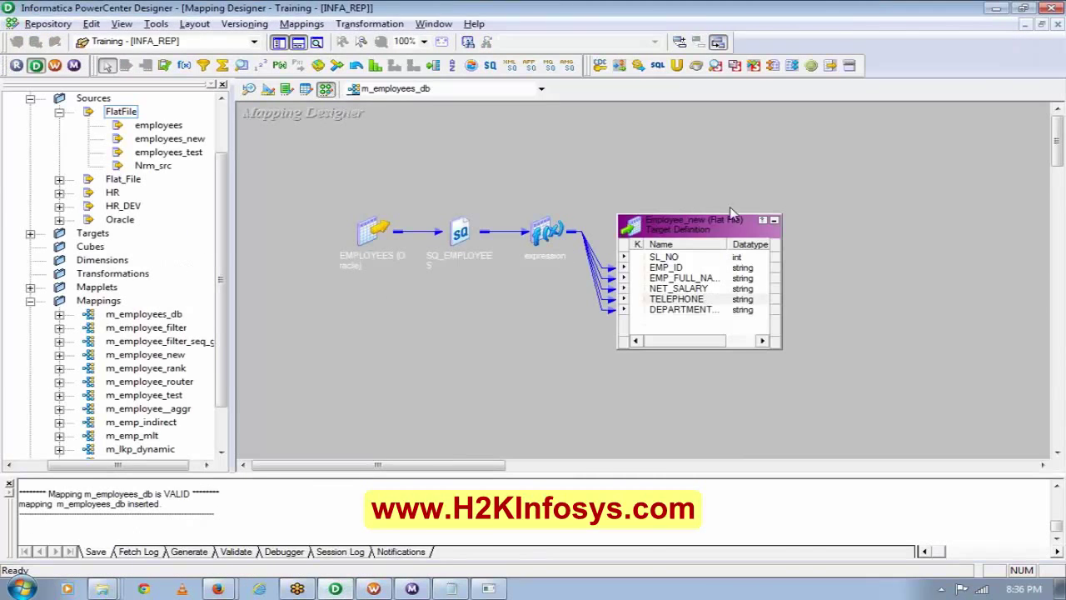
left_click(774, 223)
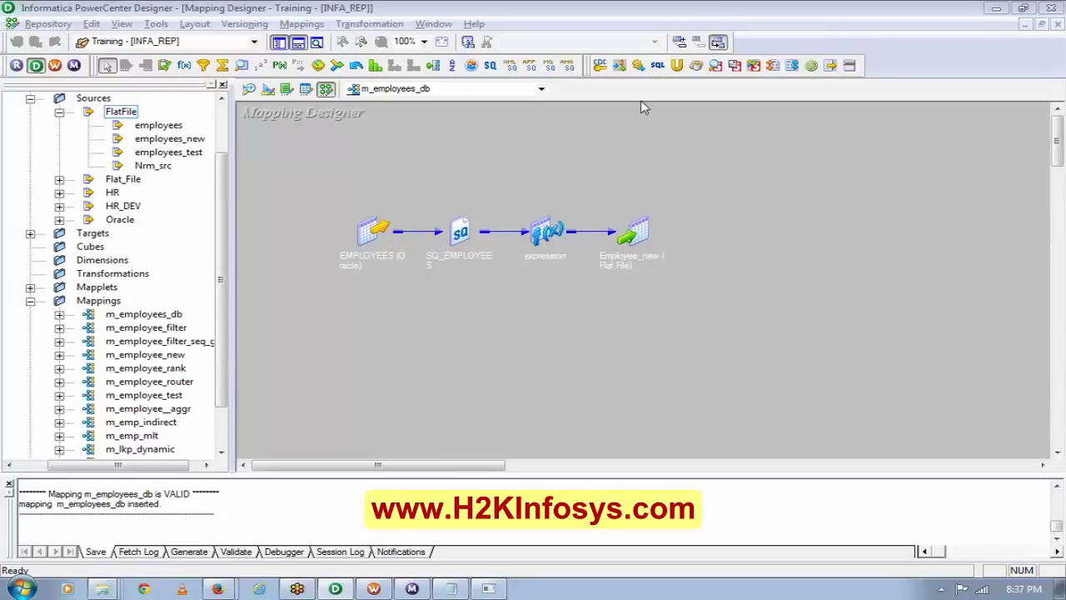
left_click(362, 25)
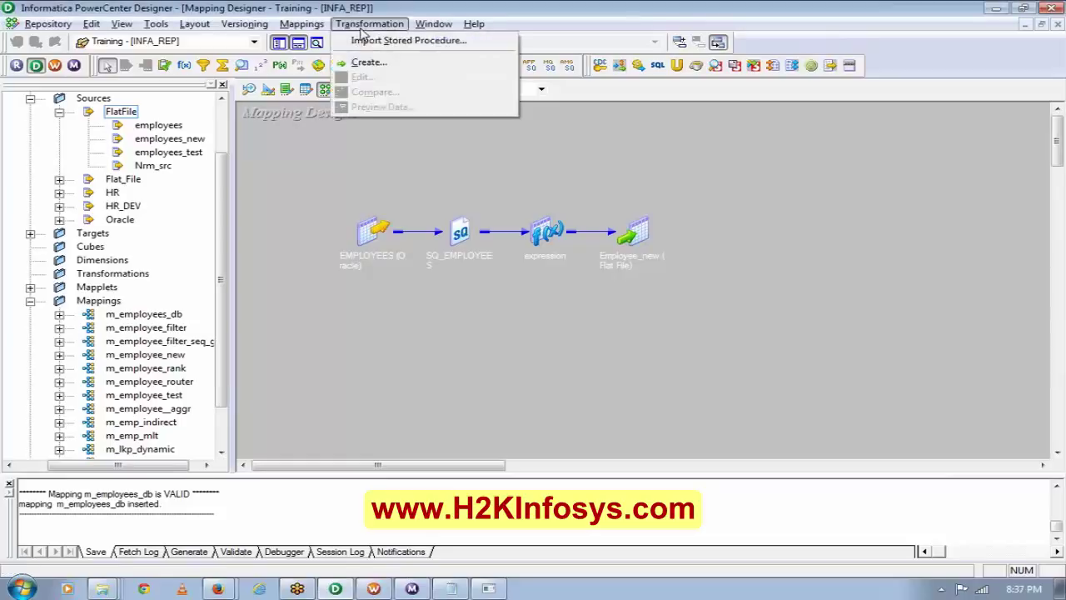
left_click(363, 65)
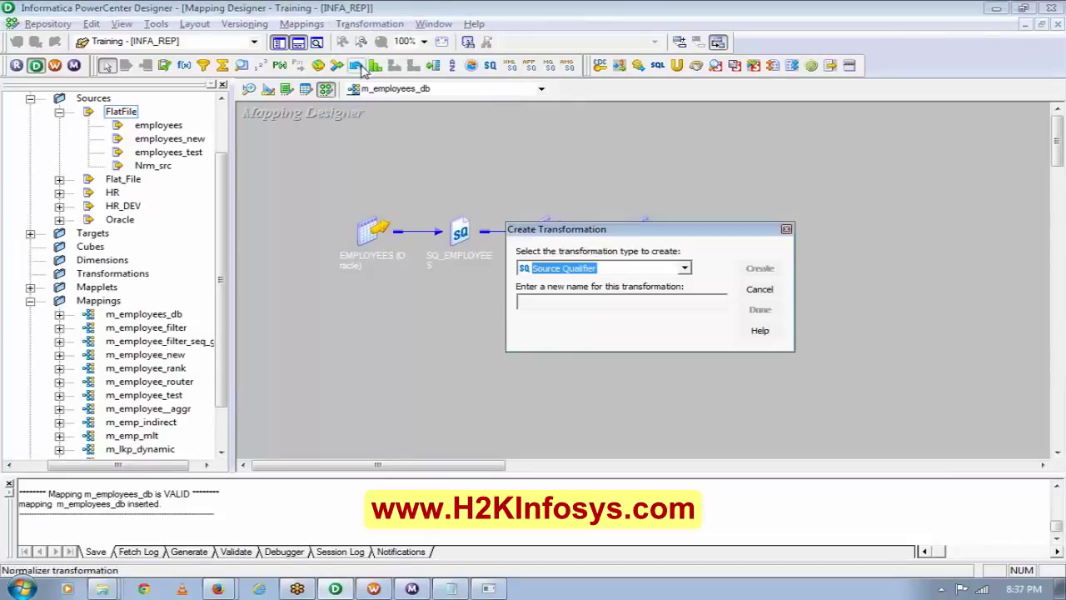
scroll(685, 270, "up", 5)
left_click(685, 269)
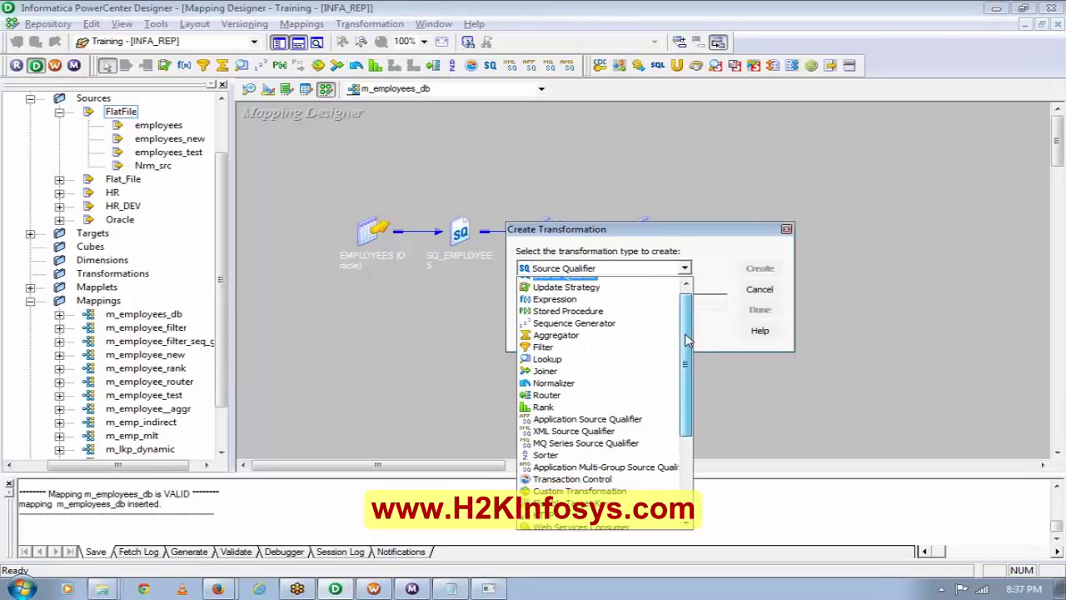
left_click_drag(687, 328, 700, 414)
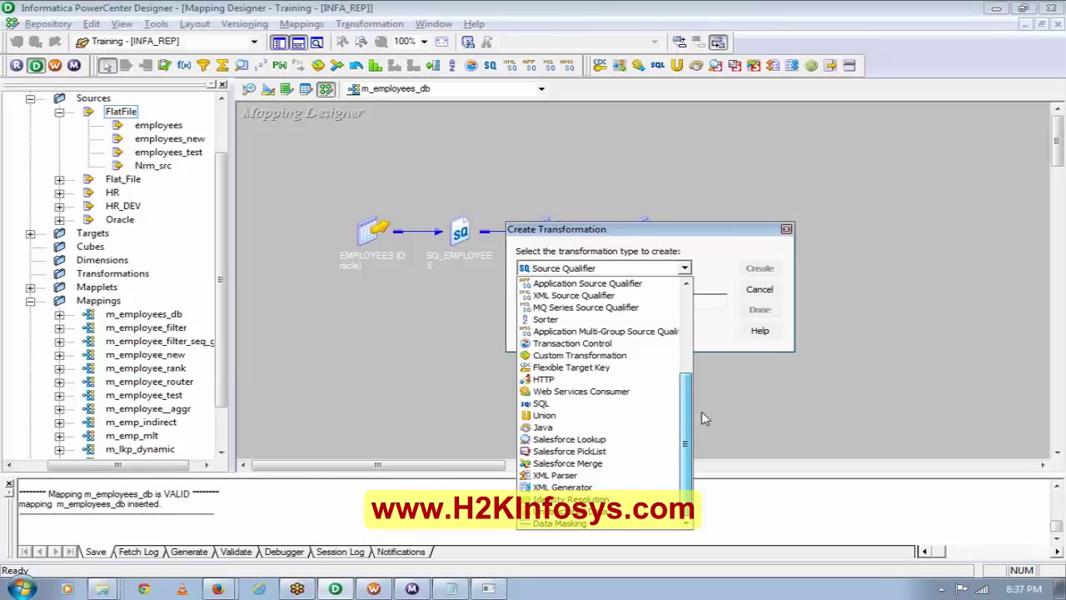
left_click_drag(702, 418, 699, 385)
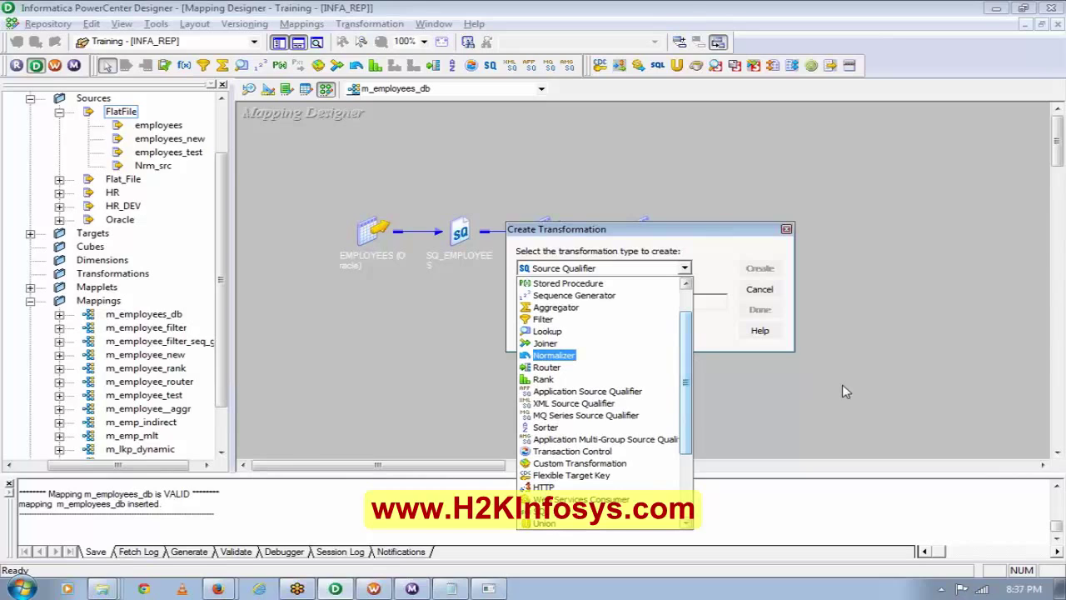
left_click(768, 298)
left_click(768, 297)
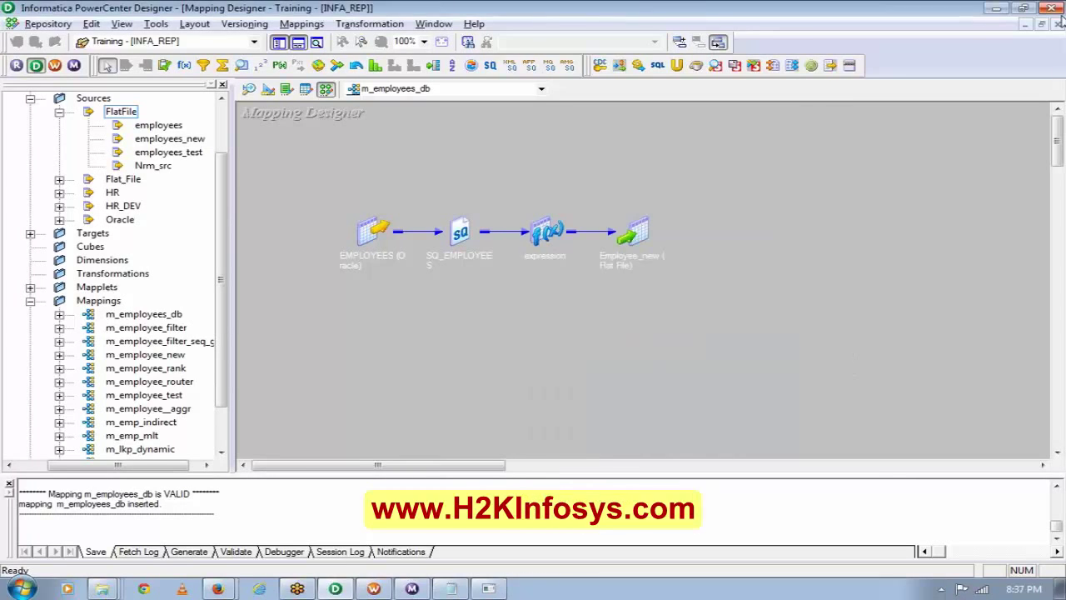